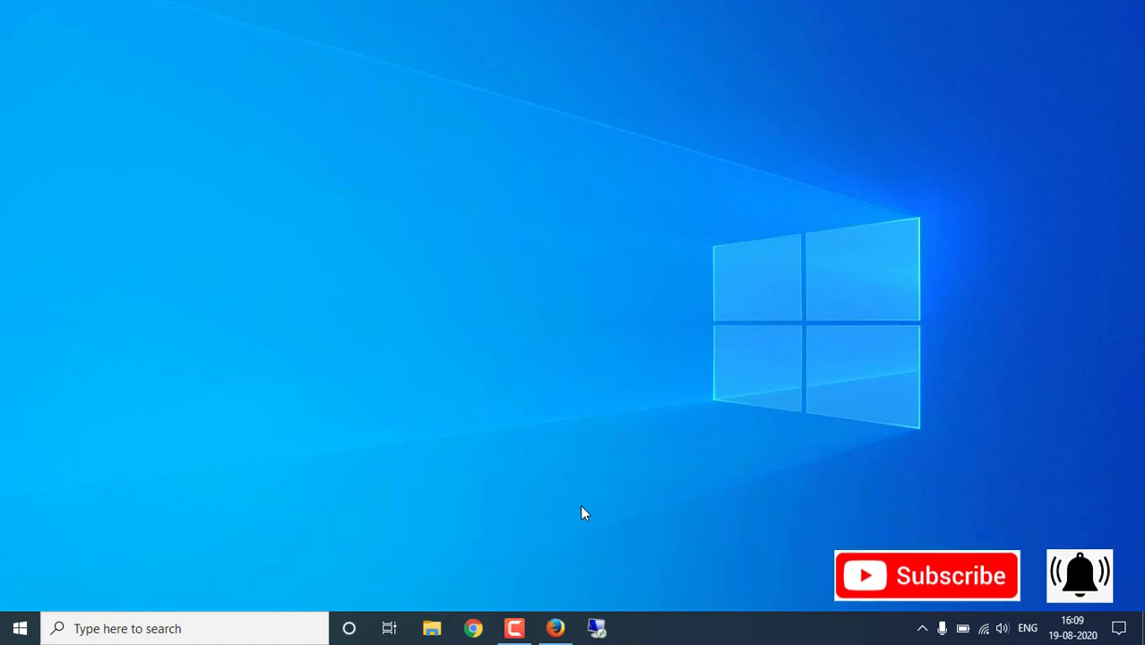
- Launch Google Chrome from the taskbar to get a new blank tab
click(472, 628)
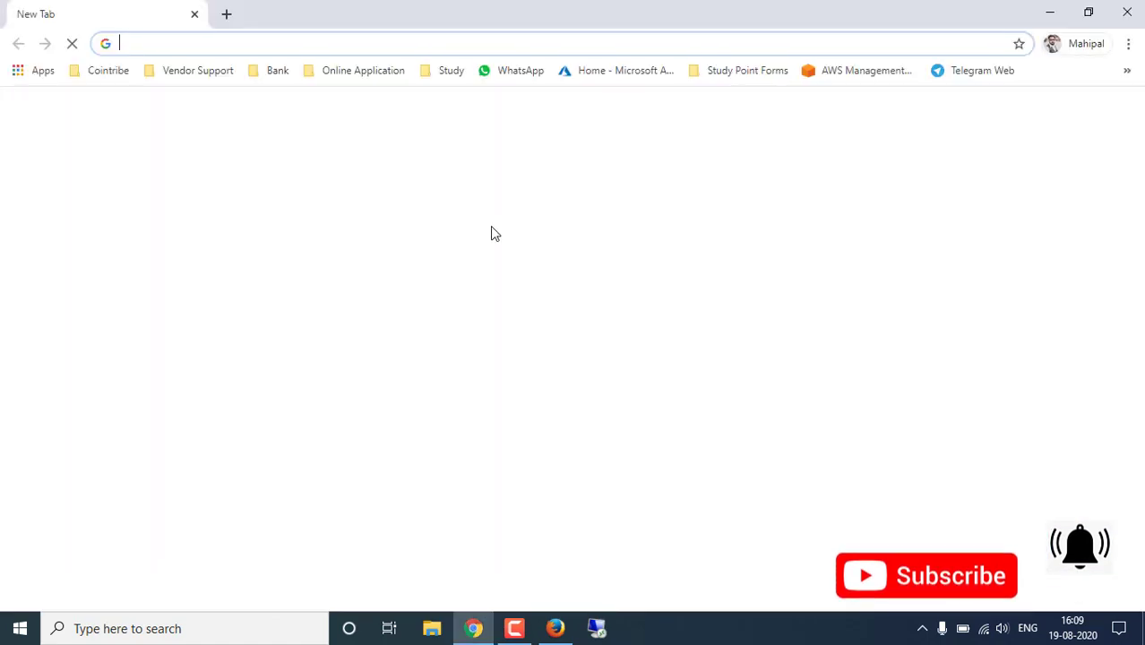
- Load portal.azure.com from the 'Home - Microsoft Azure' bookmark
click(625, 72)
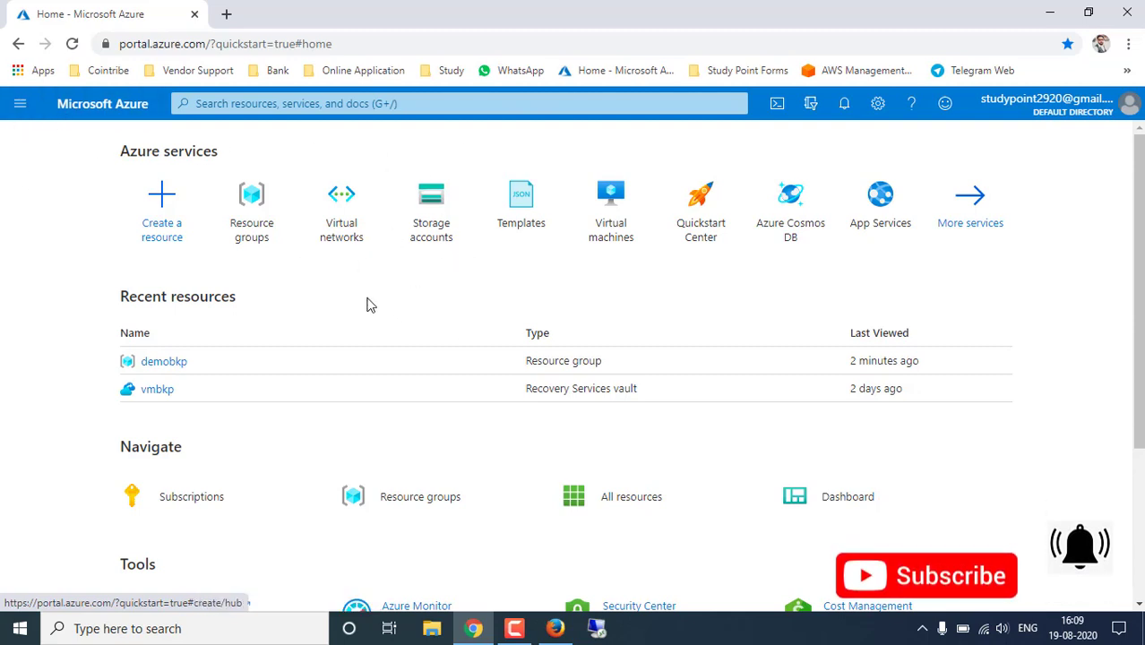
click(20, 108)
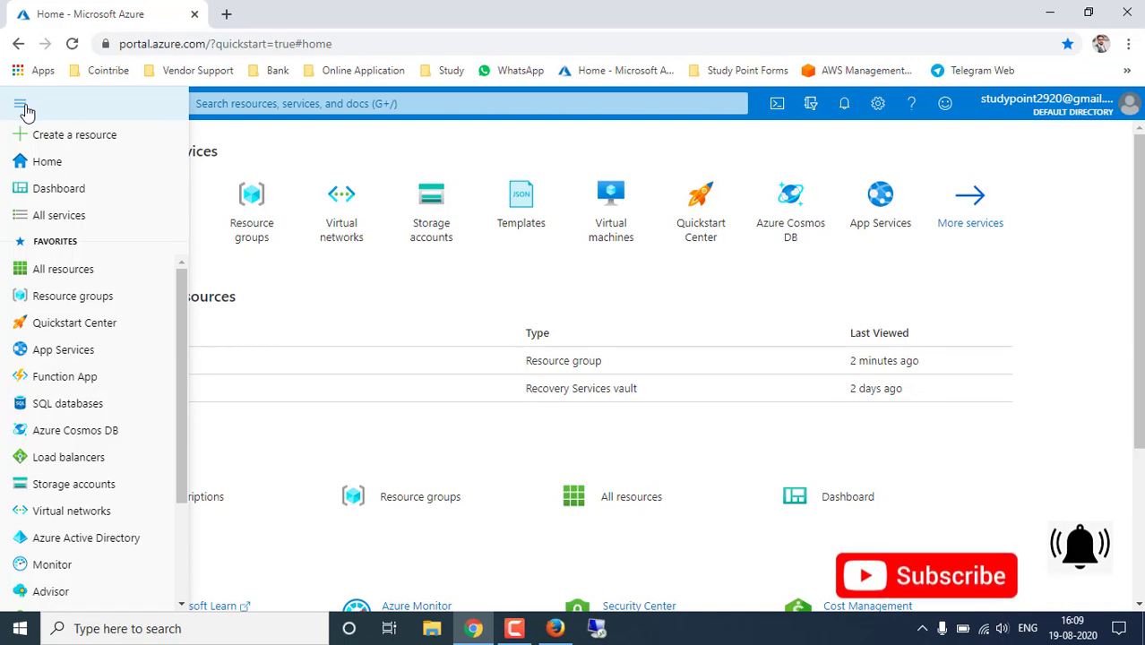
click(76, 220)
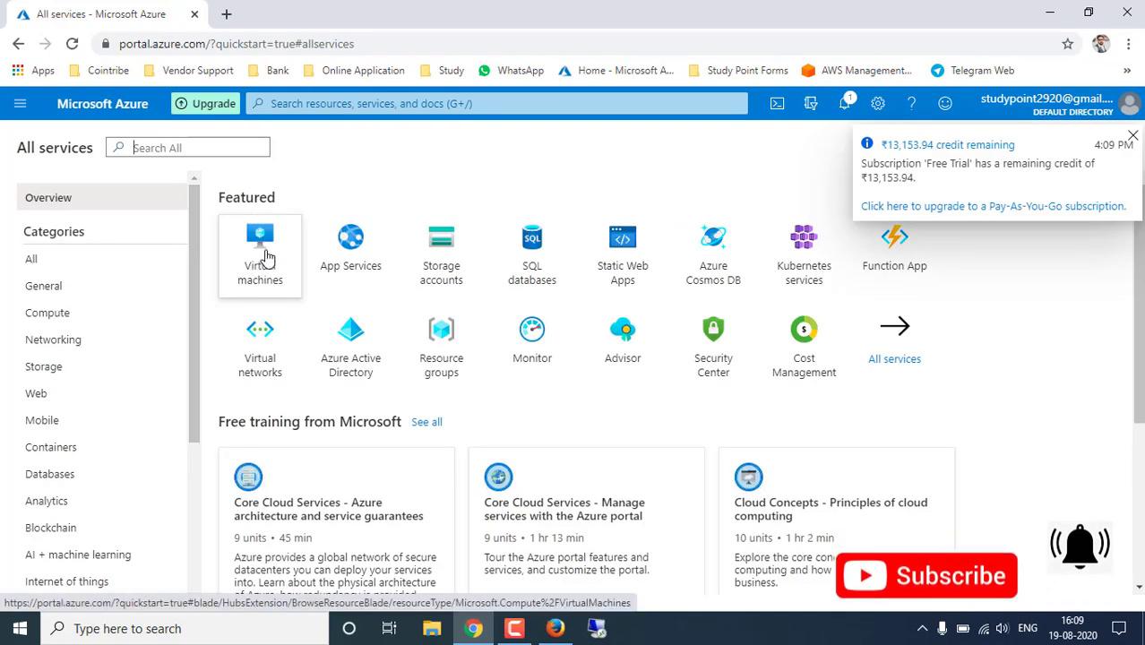
click(54, 315)
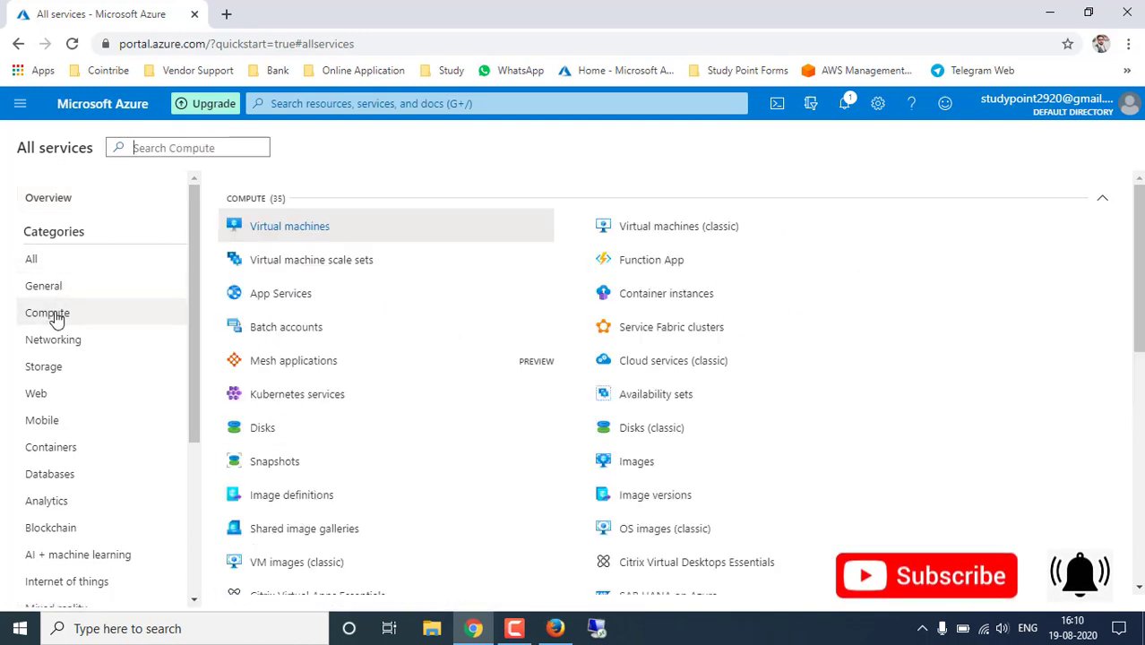
mouse_move(296, 232)
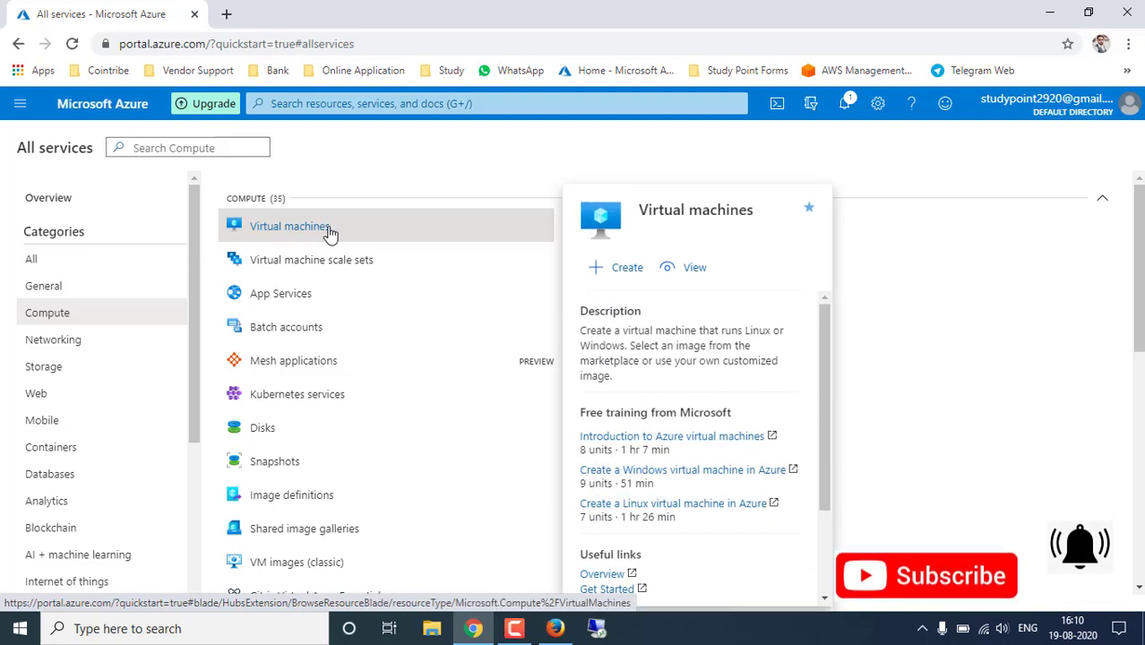
click(19, 108)
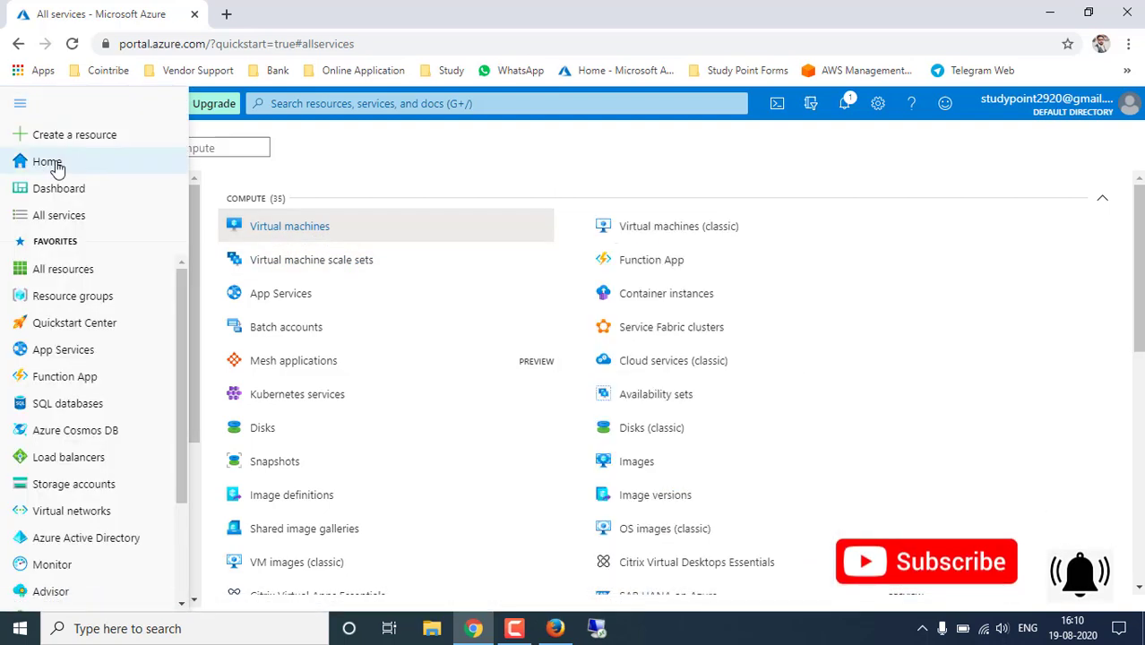
click(20, 167)
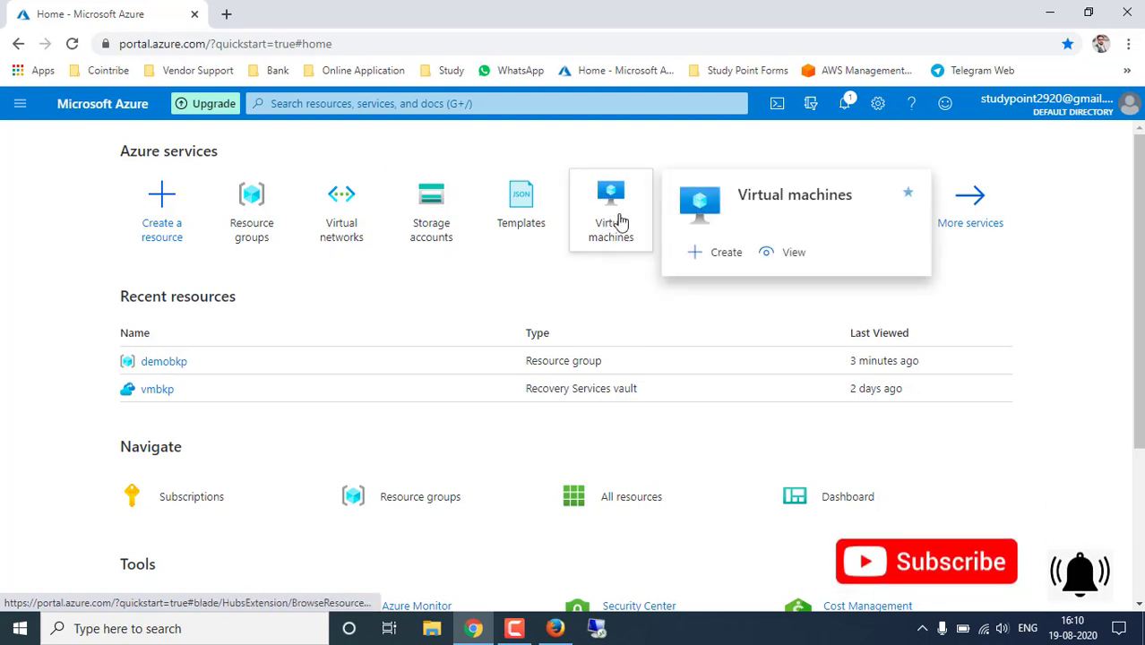
- Search the portal for 'virtual machine' and open the Virtual machines service
click(343, 105)
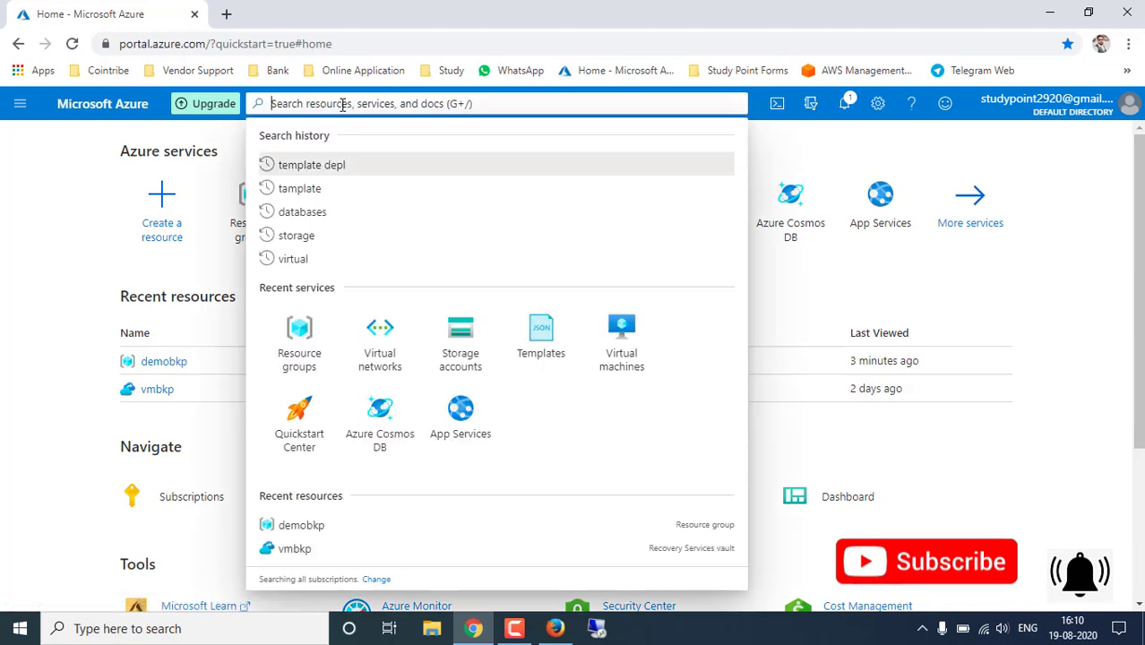
text(vir)
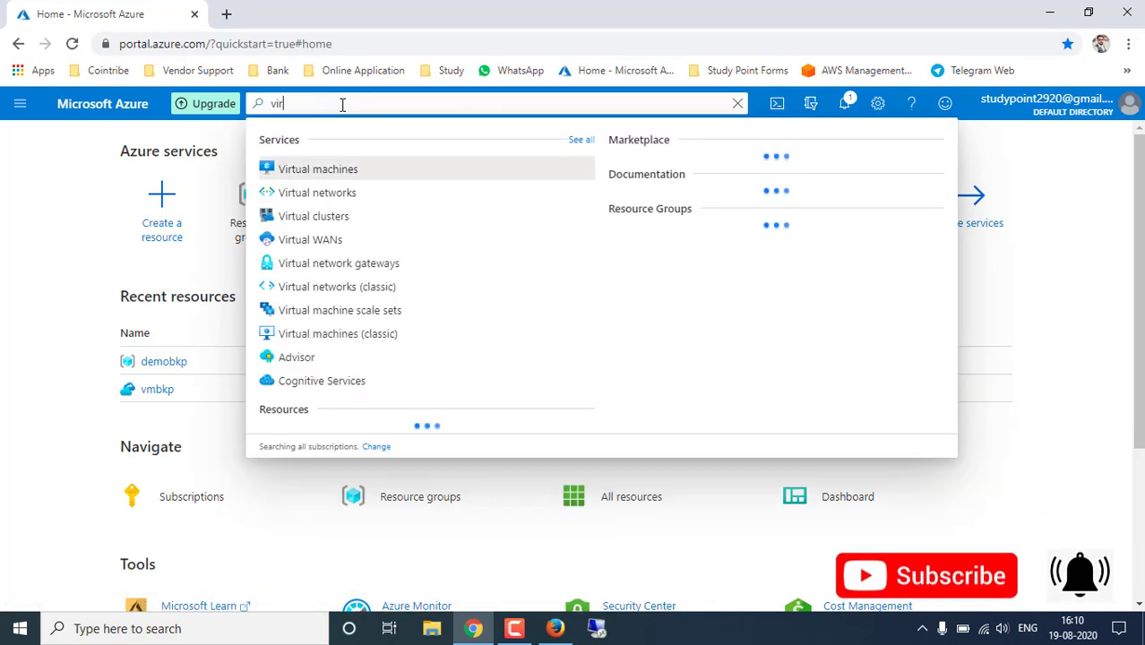
text(tual machine)
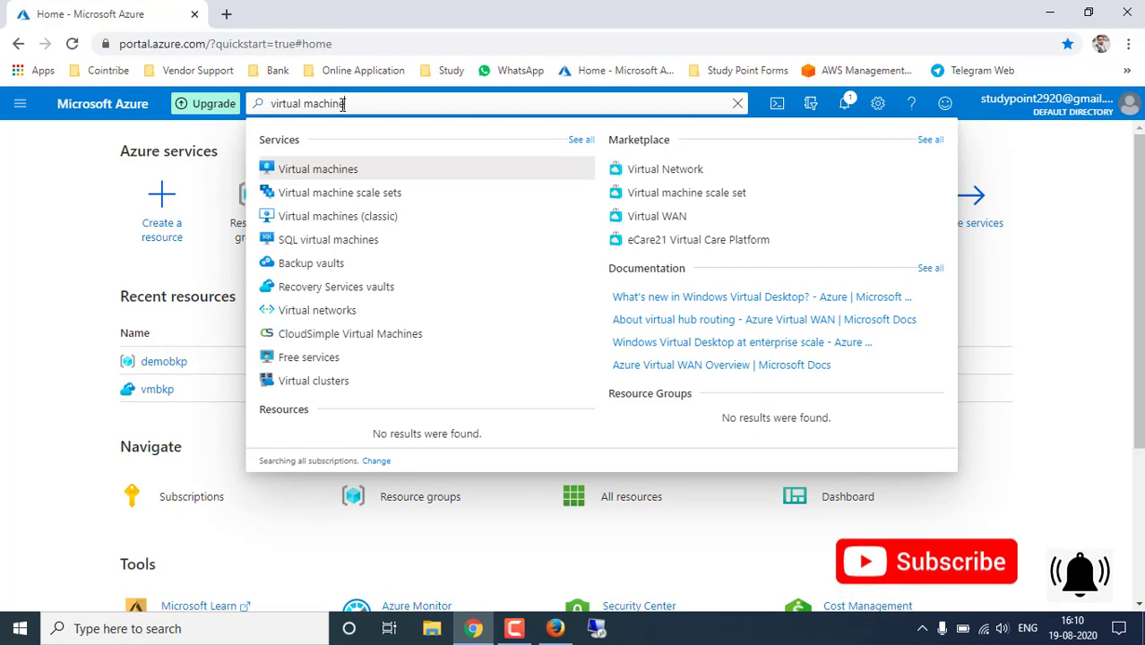
click(329, 172)
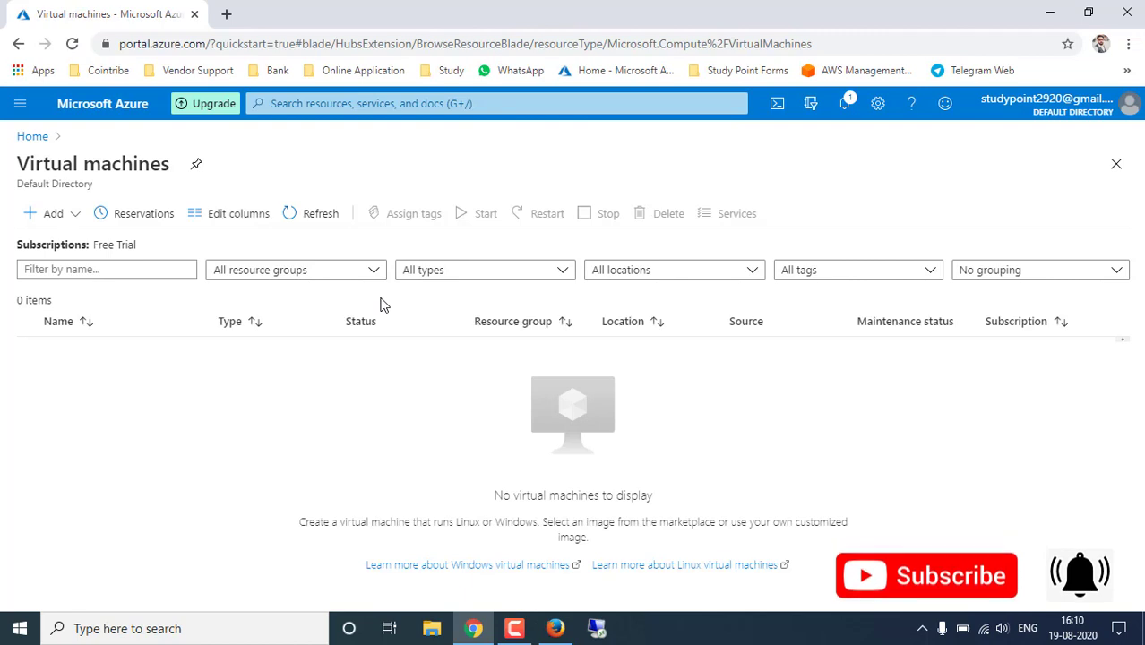
- Reach the Virtual machines page again through Home and then All services
click(349, 103)
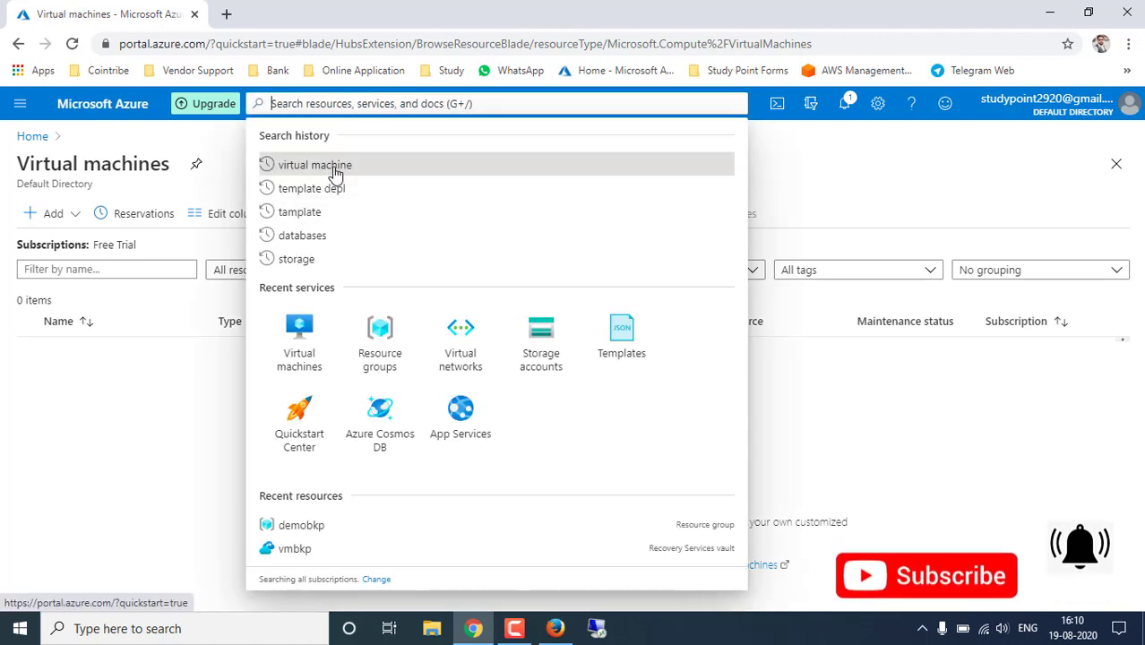
click(20, 103)
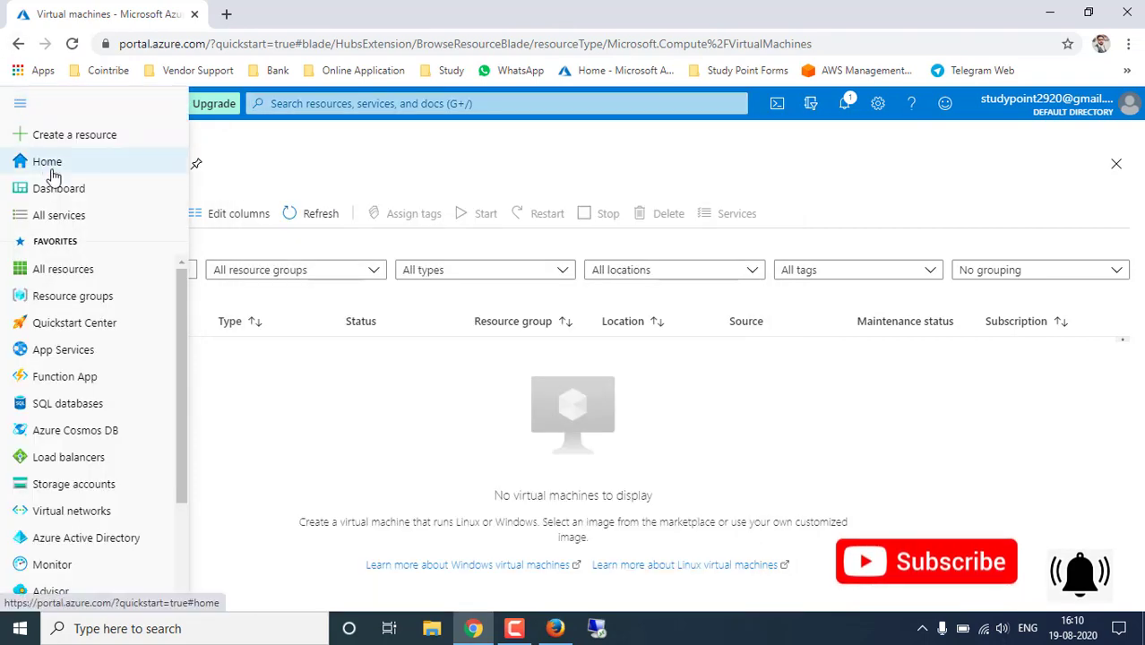
click(46, 162)
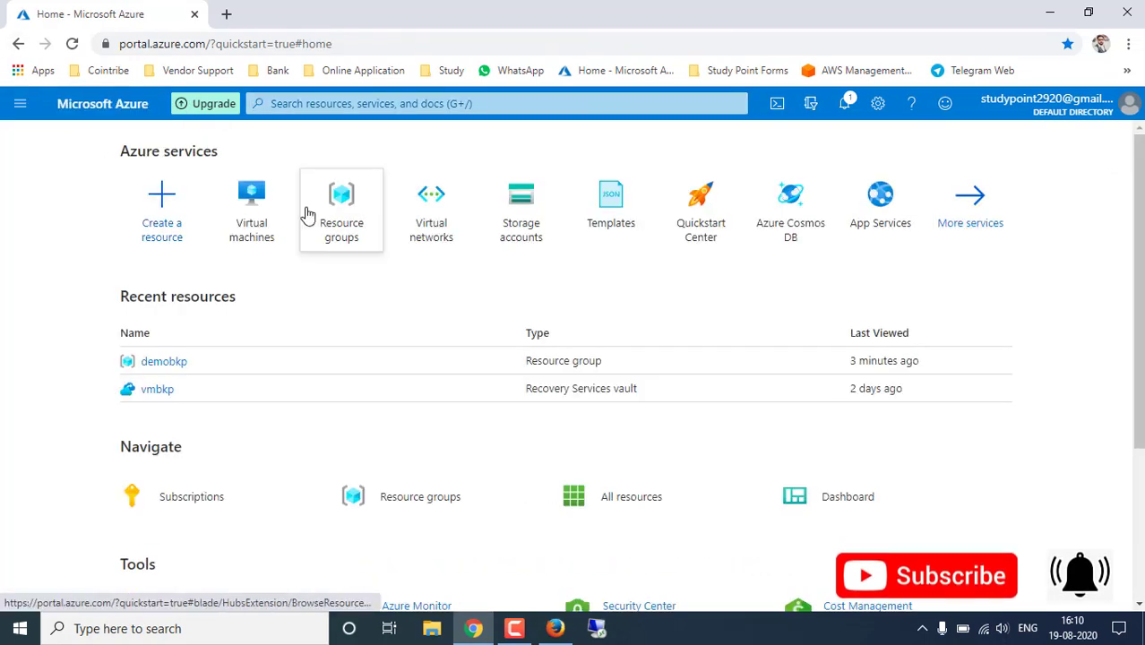
click(254, 208)
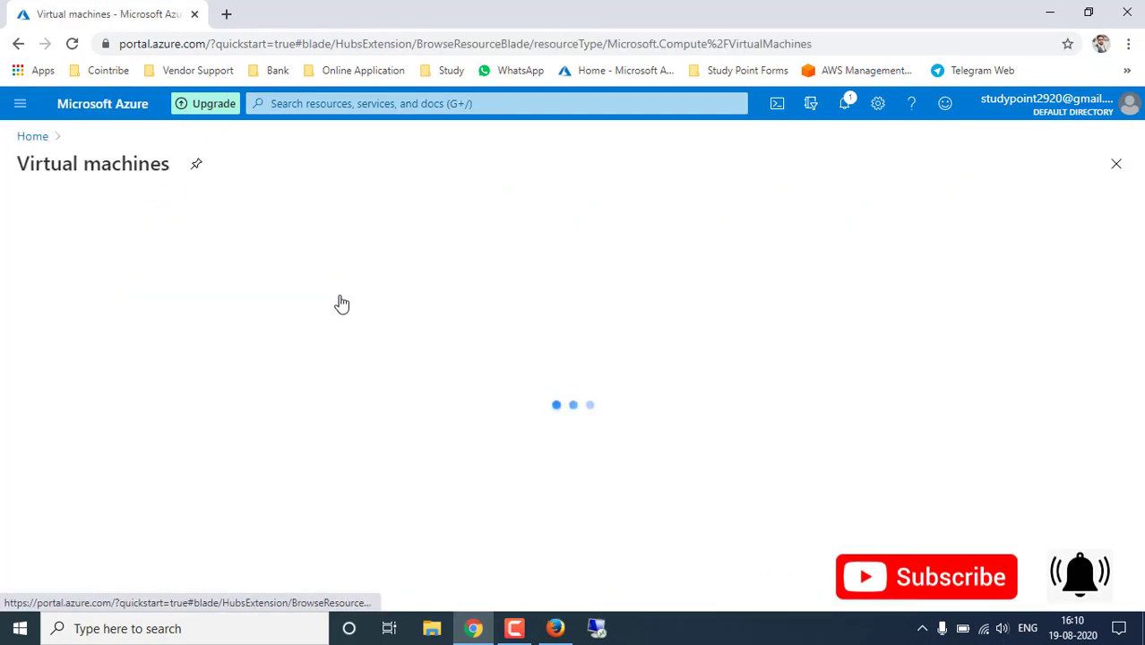
click(18, 105)
click(53, 217)
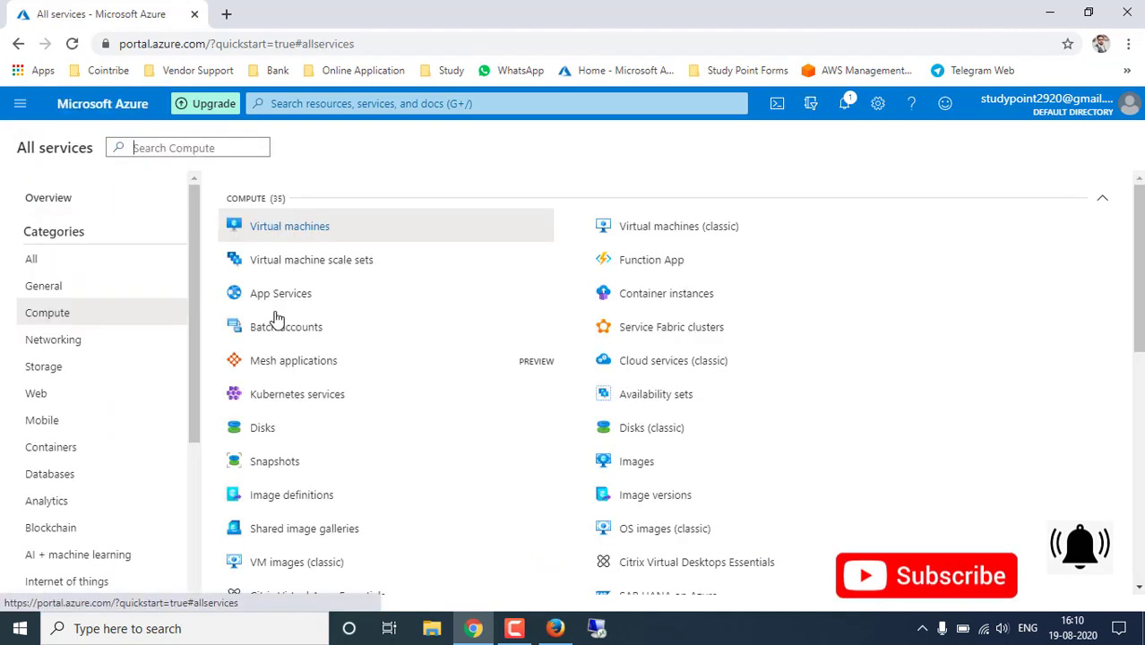
click(304, 226)
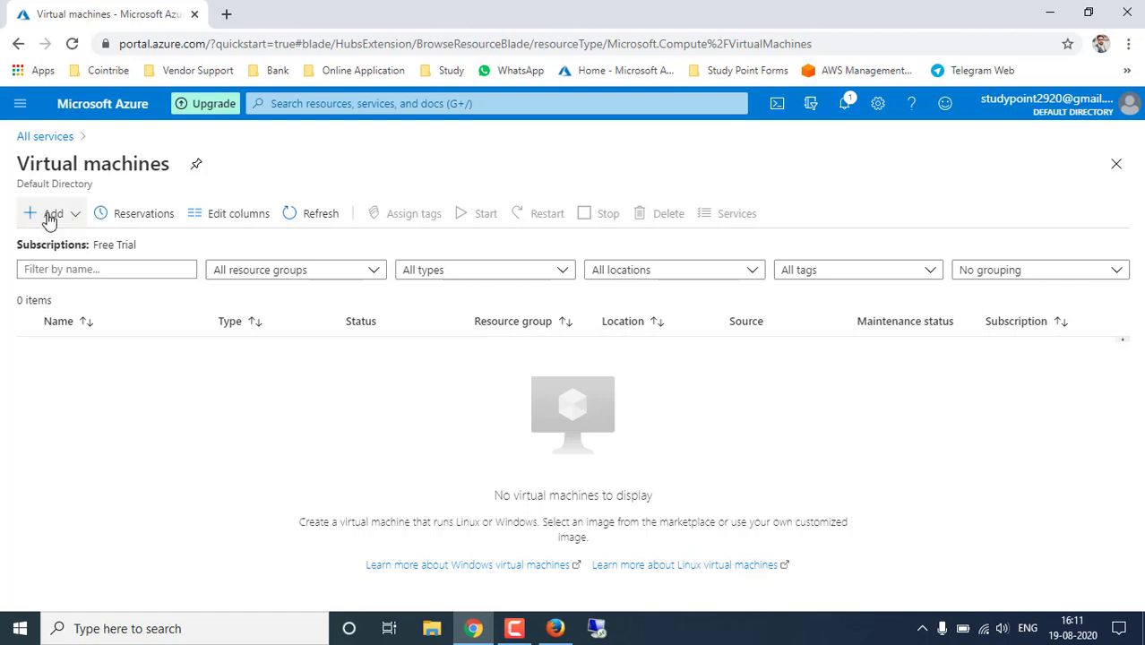
- Choose Add > Virtual machine to start the Create a virtual machine wizard
click(73, 218)
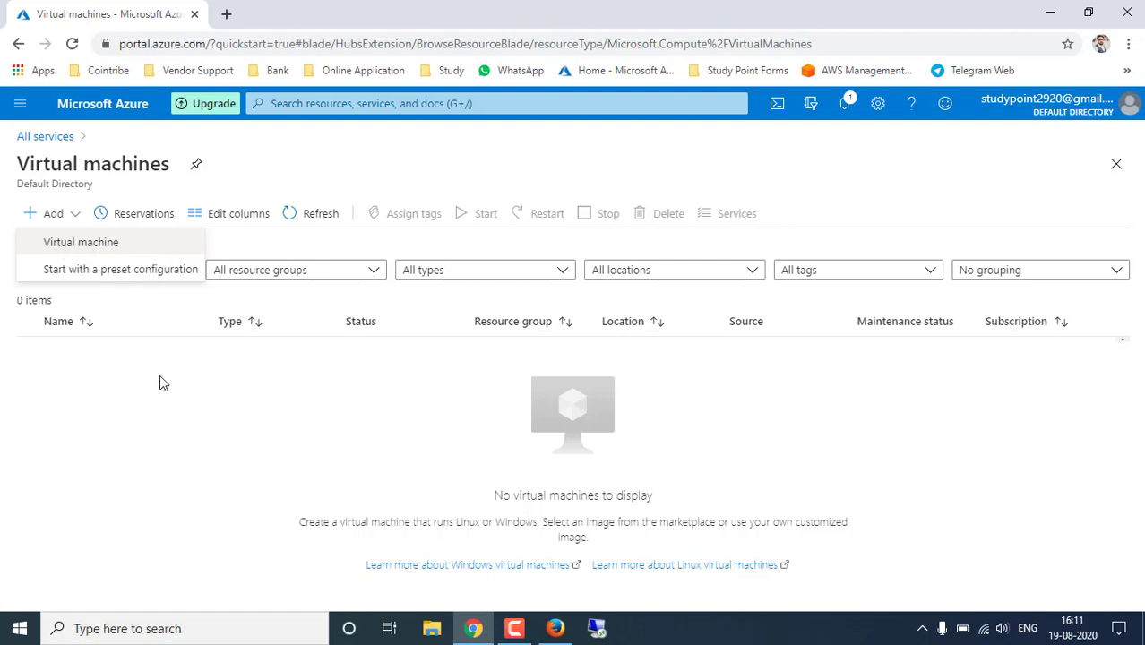
click(98, 243)
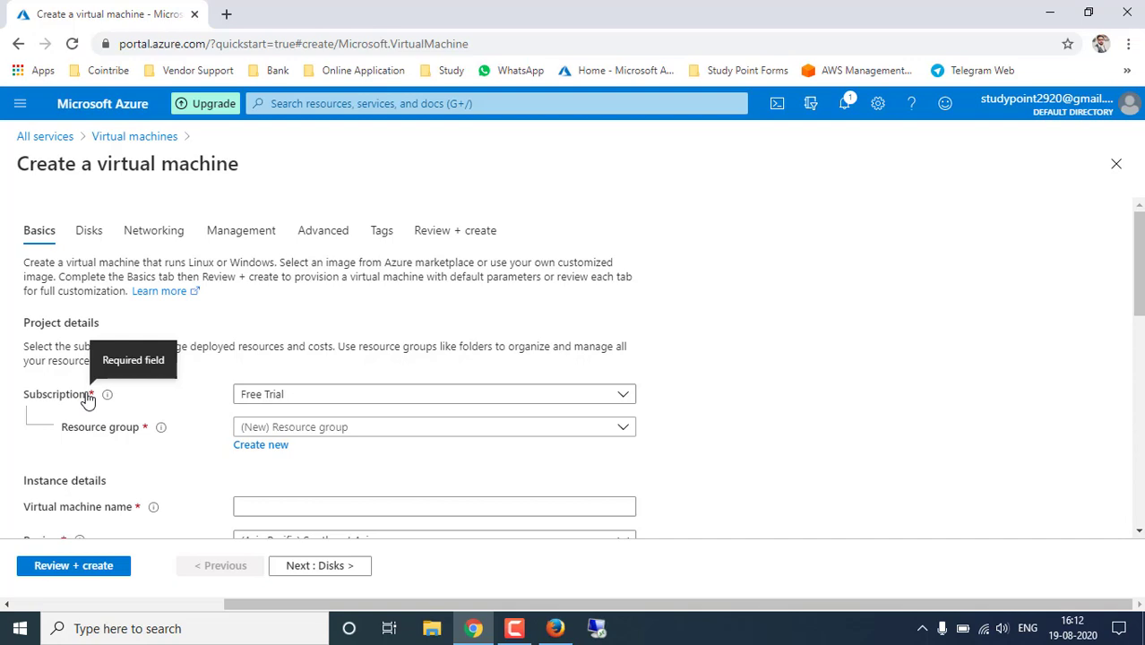
scroll(108, 494, down, 2)
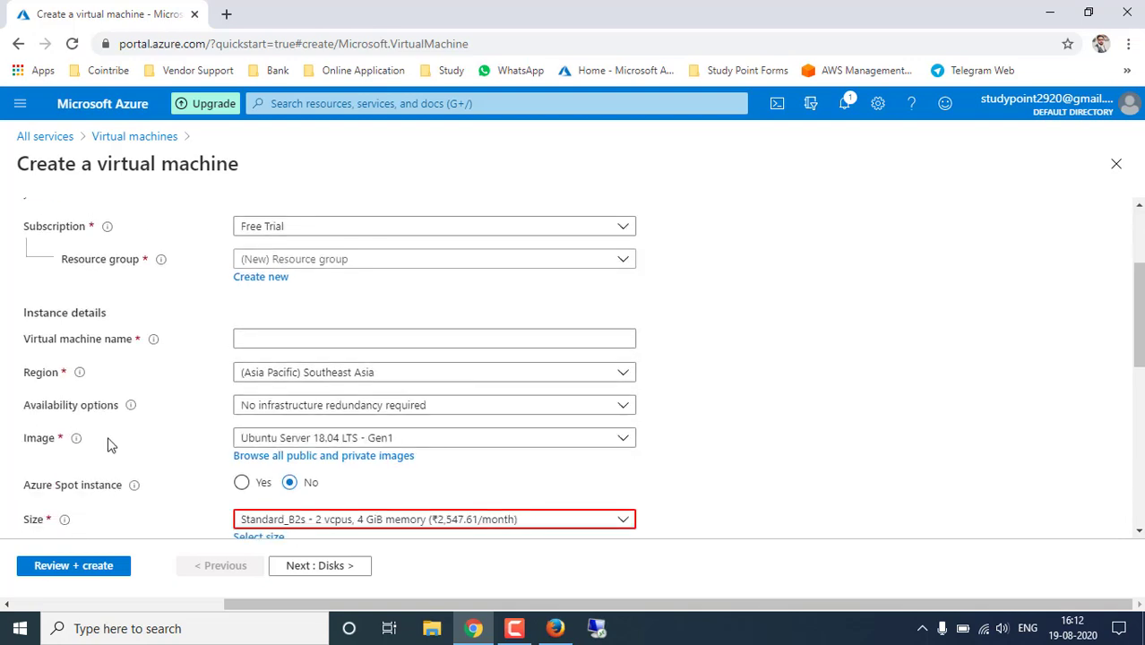
scroll(161, 455, up, 2)
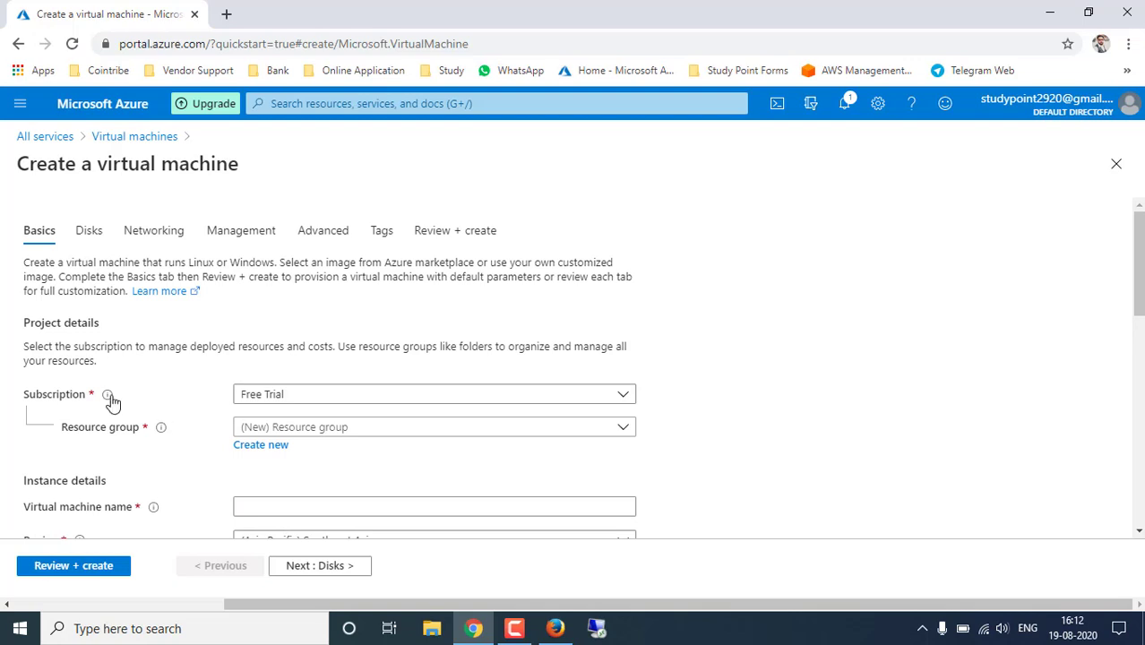
click(290, 403)
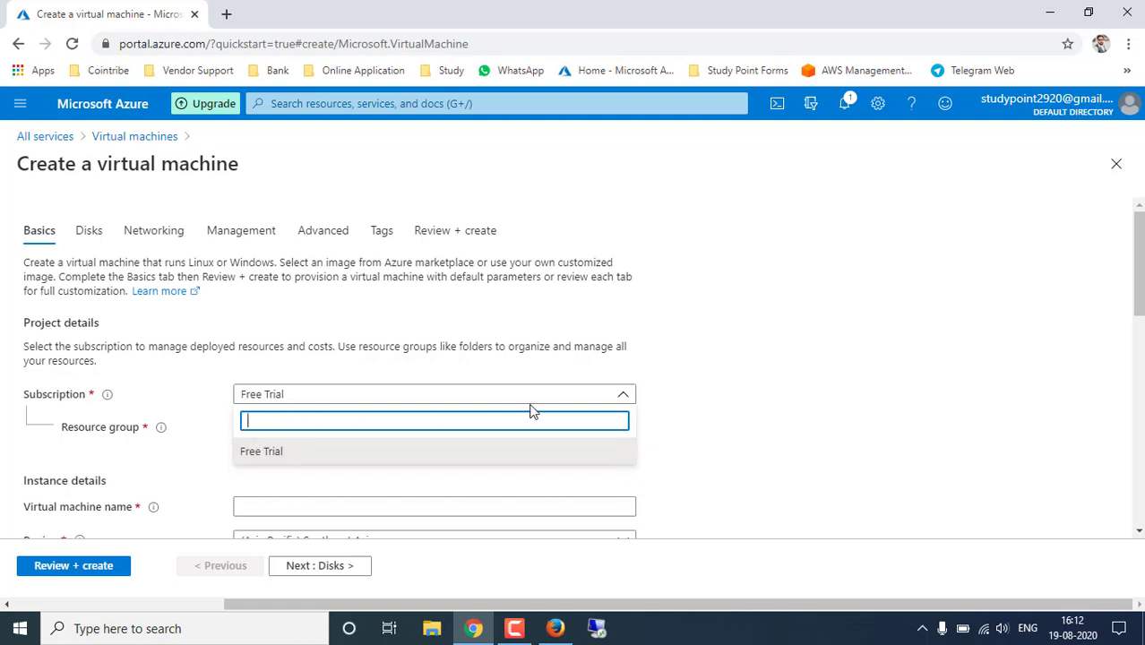
click(716, 433)
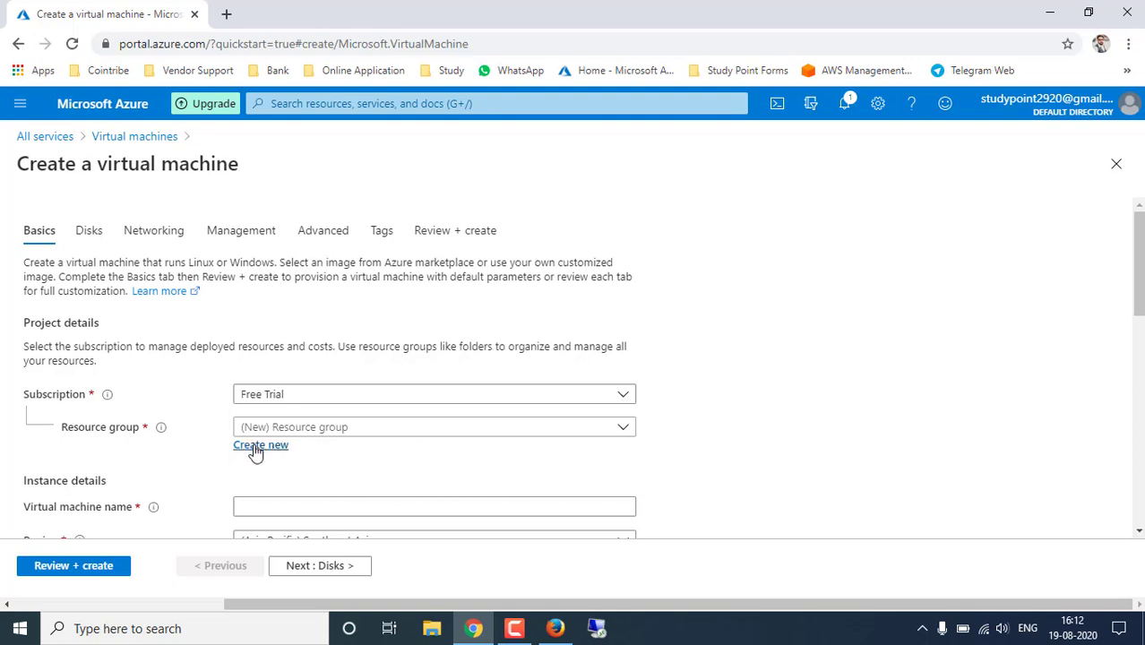
click(356, 430)
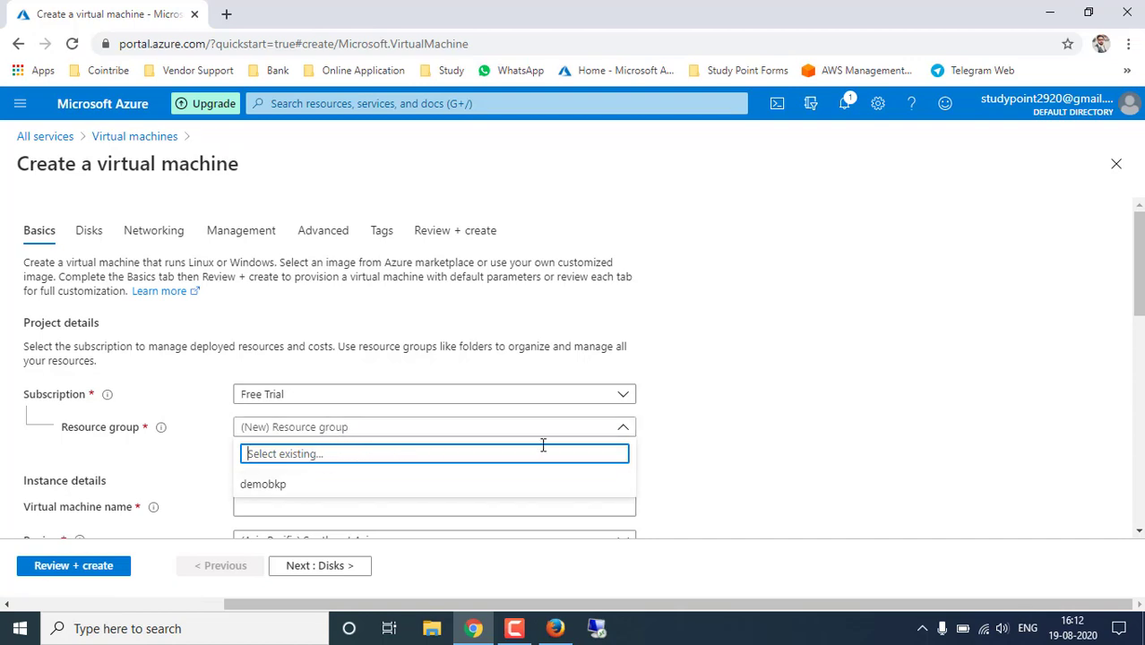
click(691, 435)
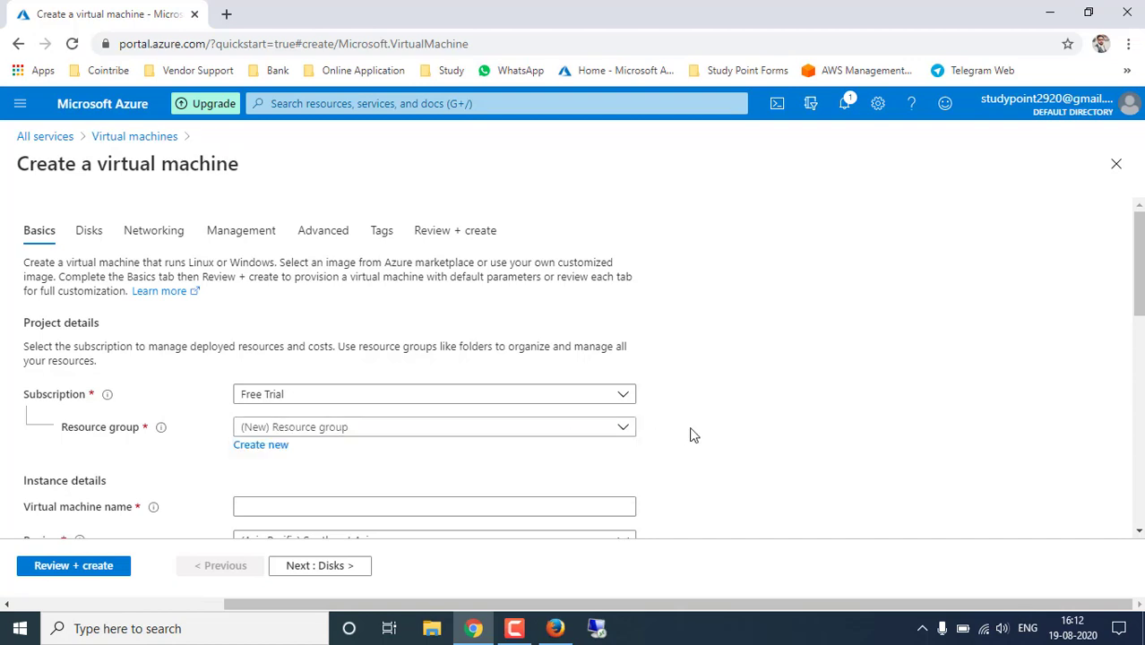
- Create a new resource group 'RG1' so the form shows (New) RG1
click(267, 447)
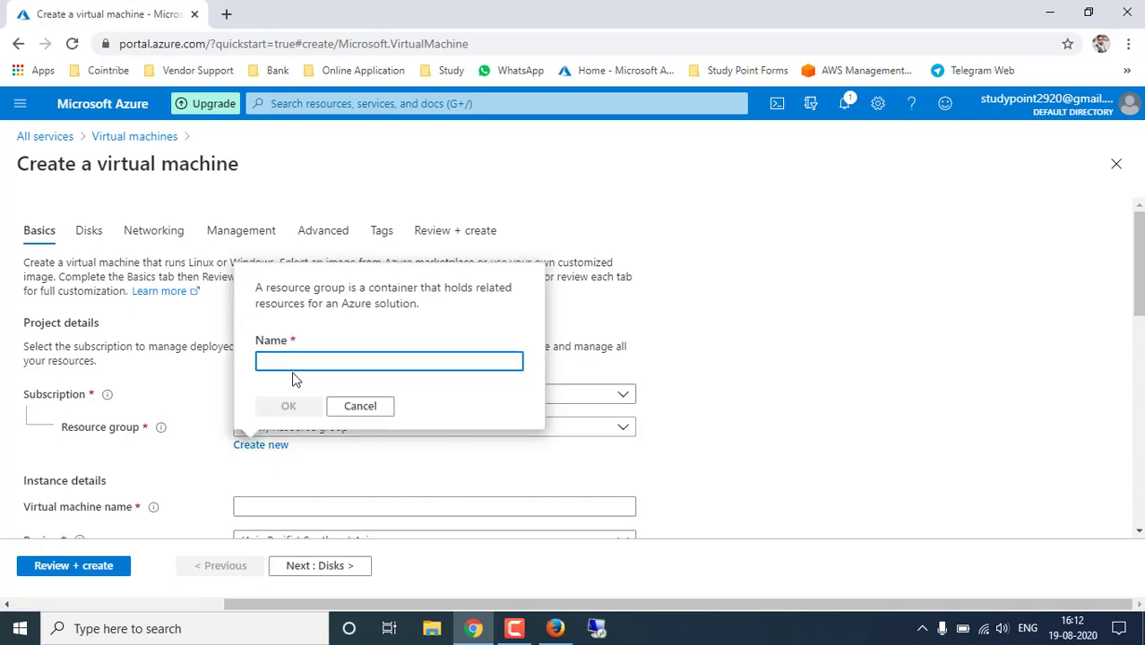
text(RG)
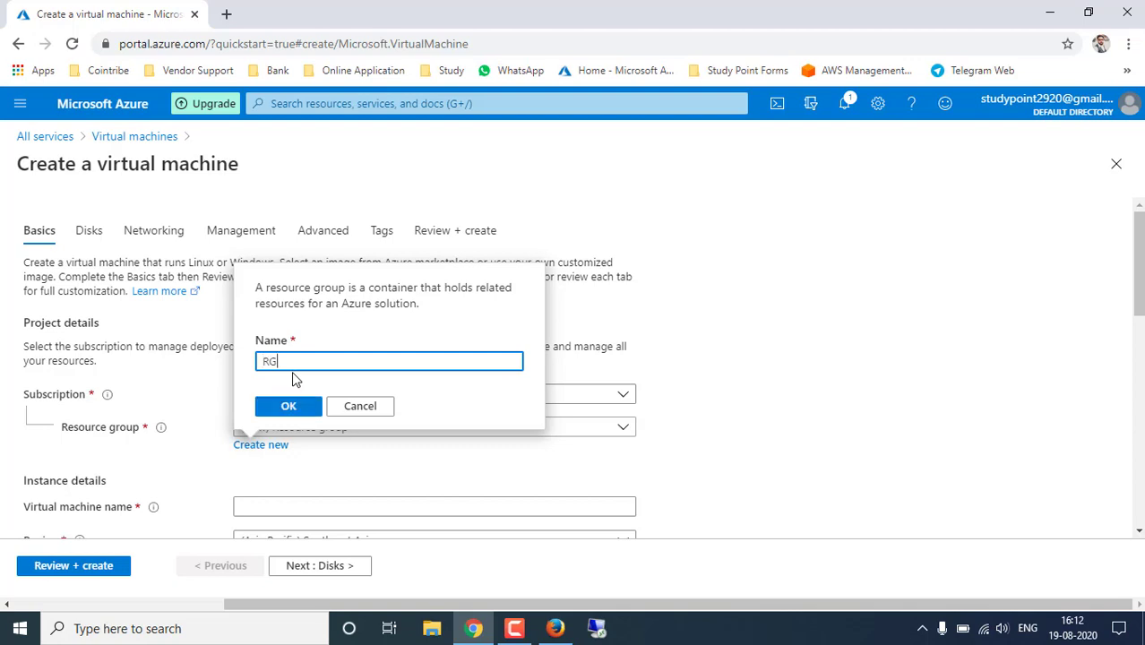
text(1)
click(316, 405)
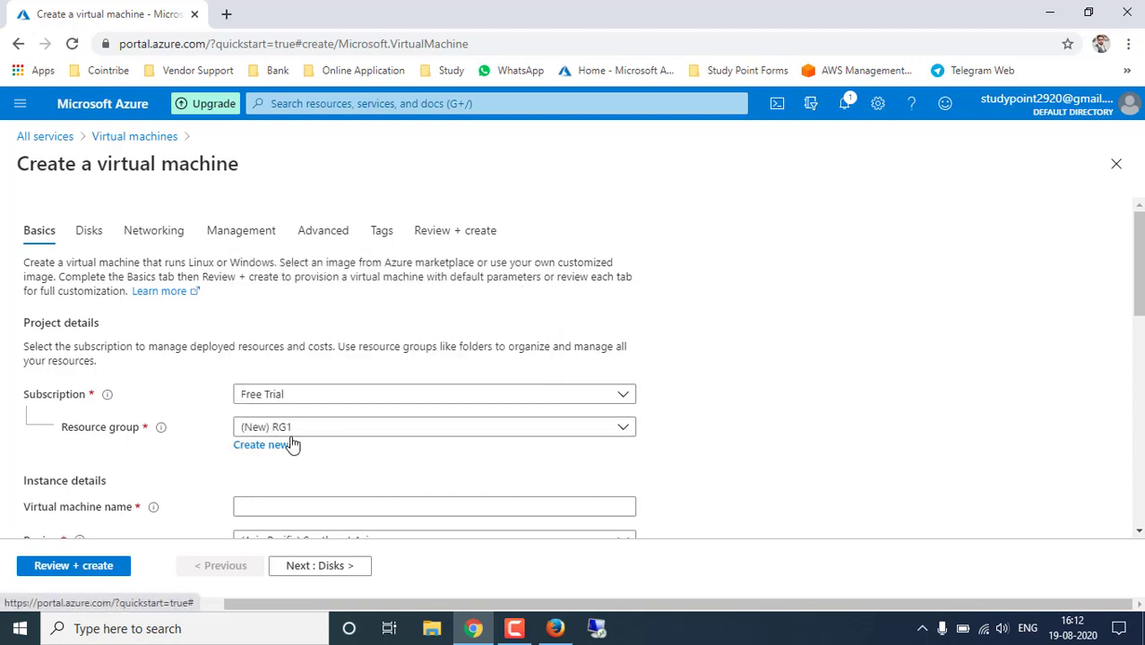
scroll(766, 446, down, 1)
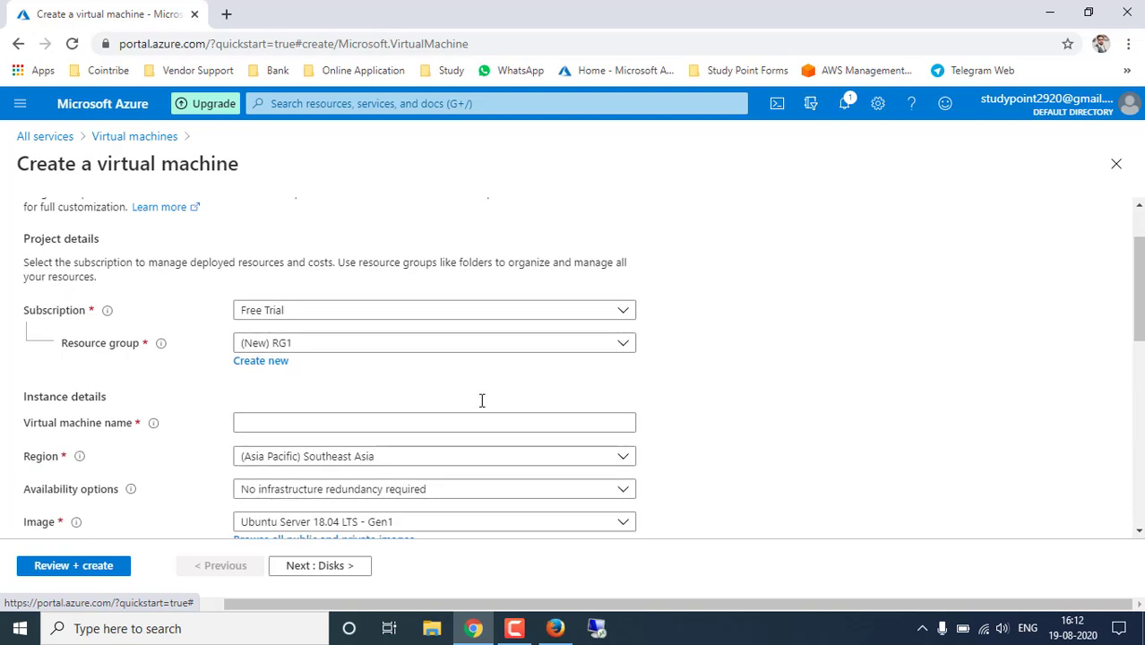
drag(22, 401, 106, 400)
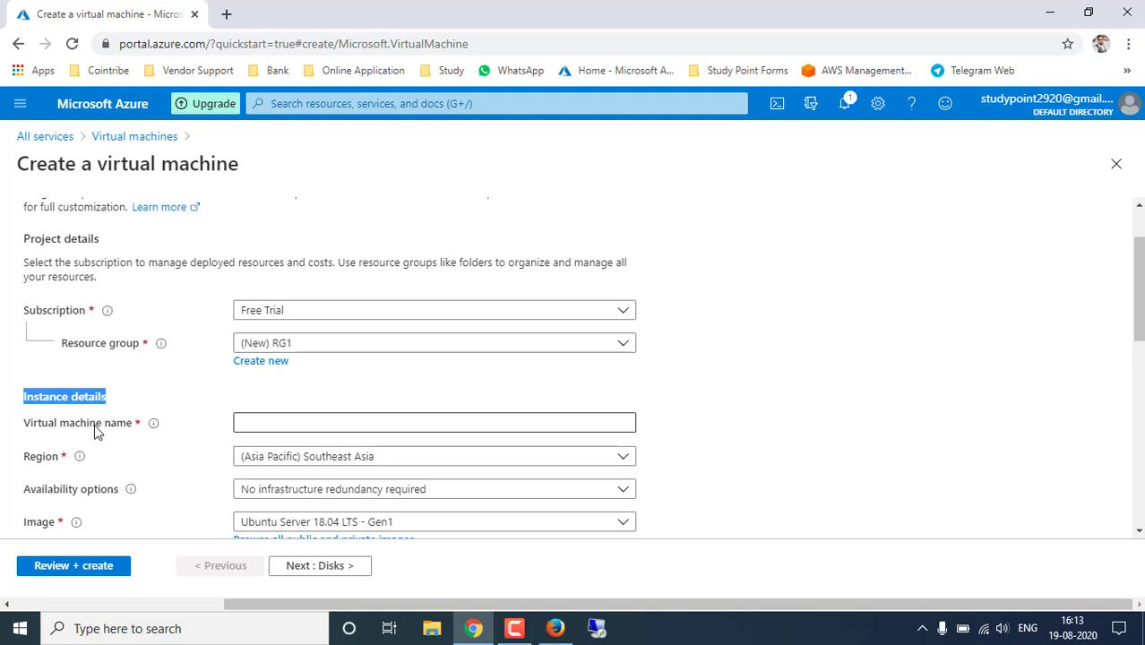
- Enter 'demo' as the virtual machine name
click(97, 432)
drag(28, 431, 135, 430)
click(251, 420)
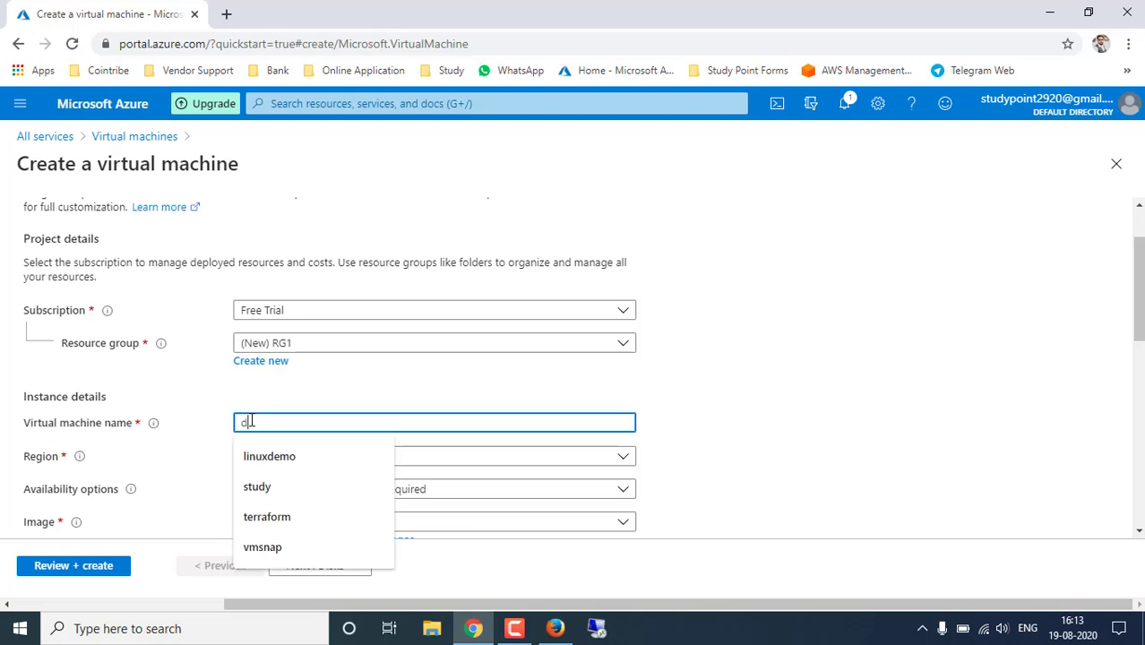
text(demo)
click(714, 435)
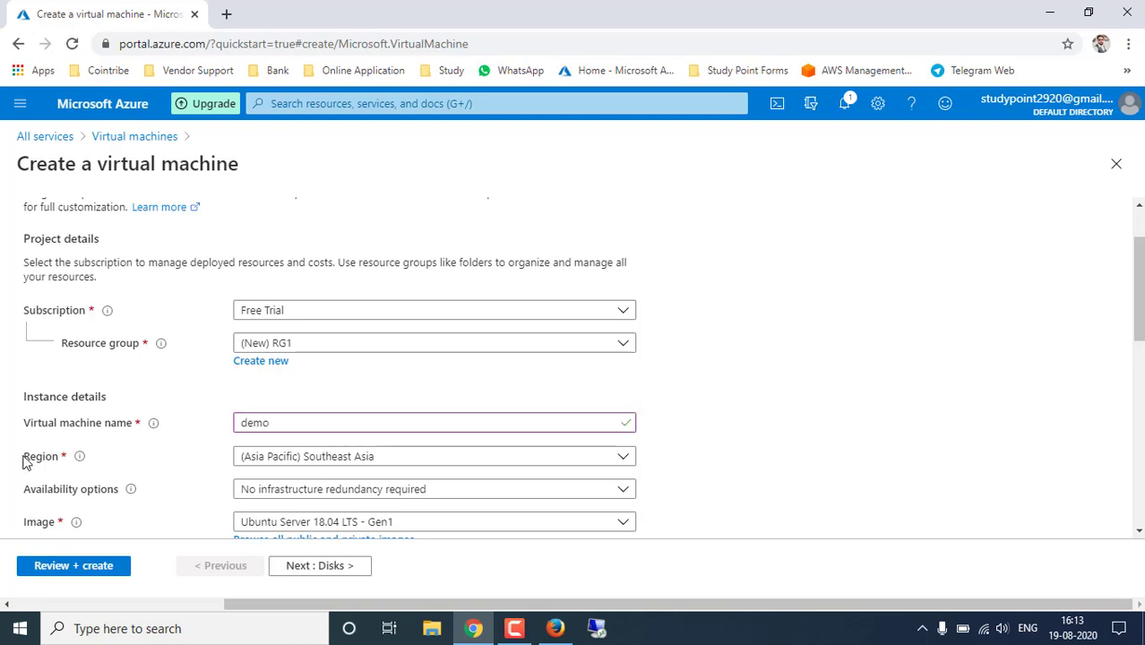
mouse_move(70, 462)
click(333, 465)
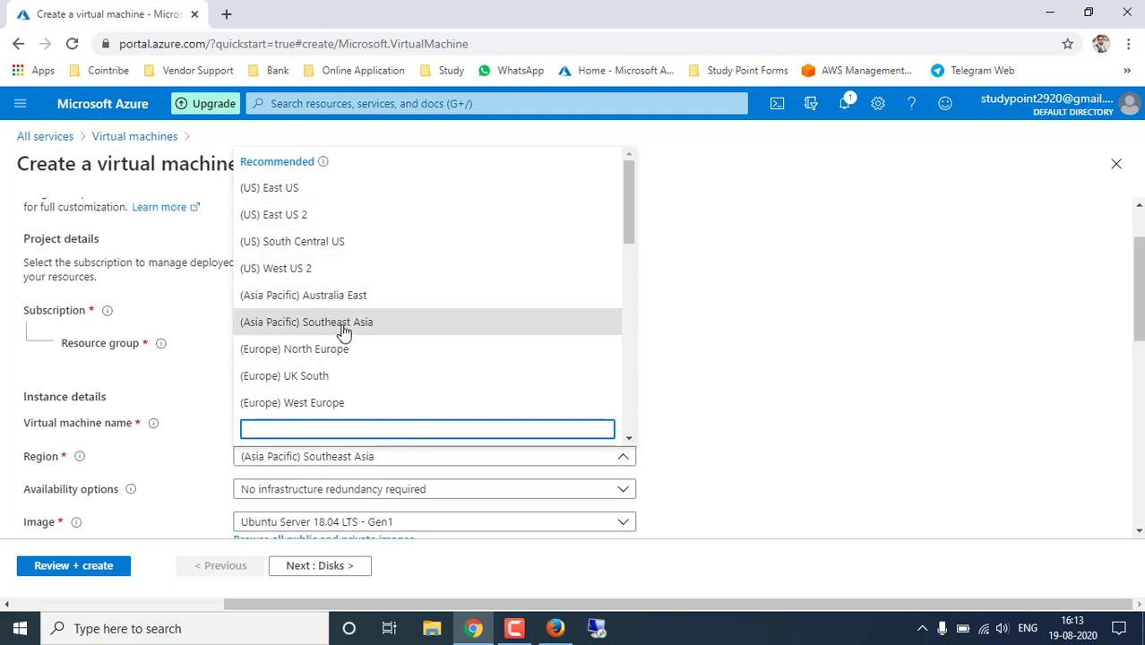
- Set the region to (US) East US
click(295, 195)
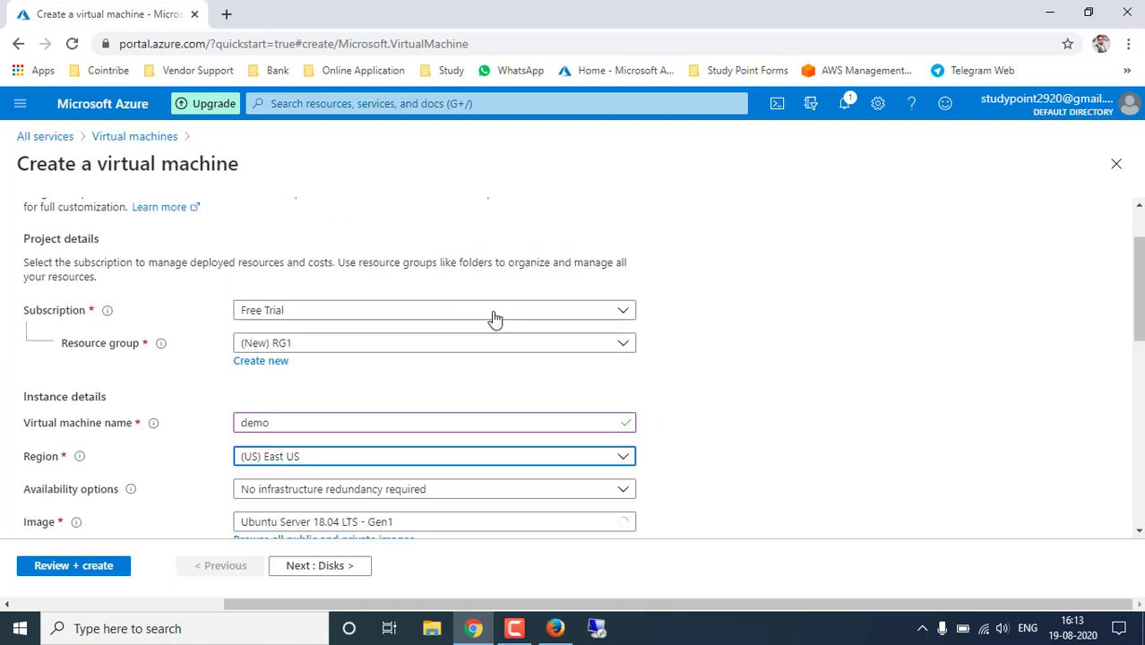
mouse_move(131, 488)
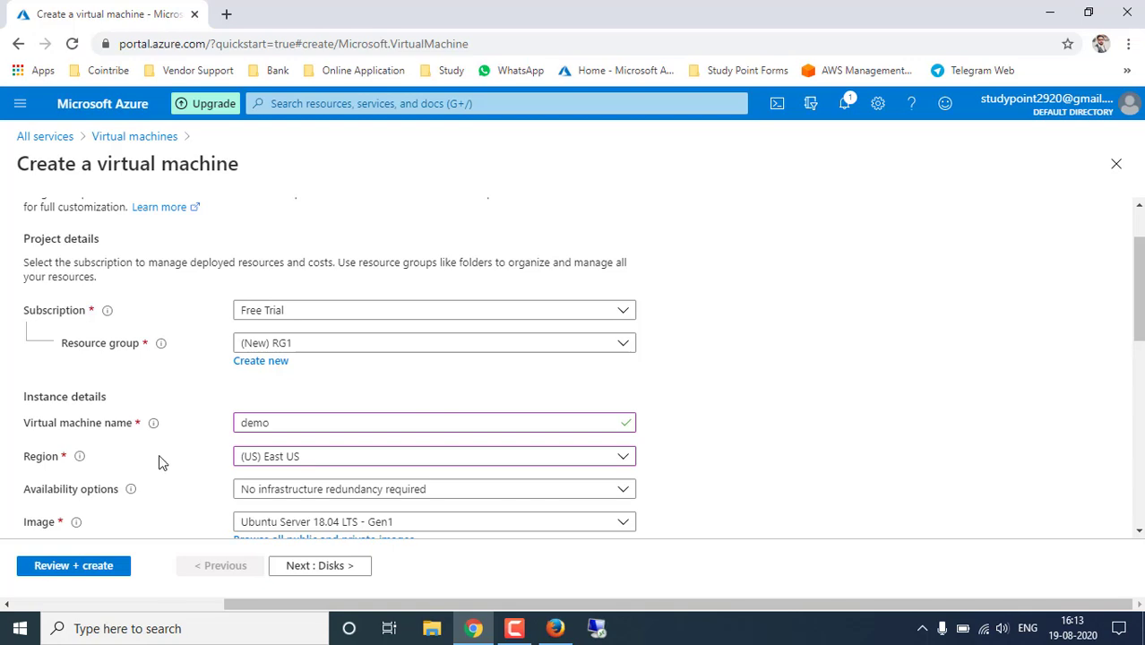
scroll(159, 454, down, 2)
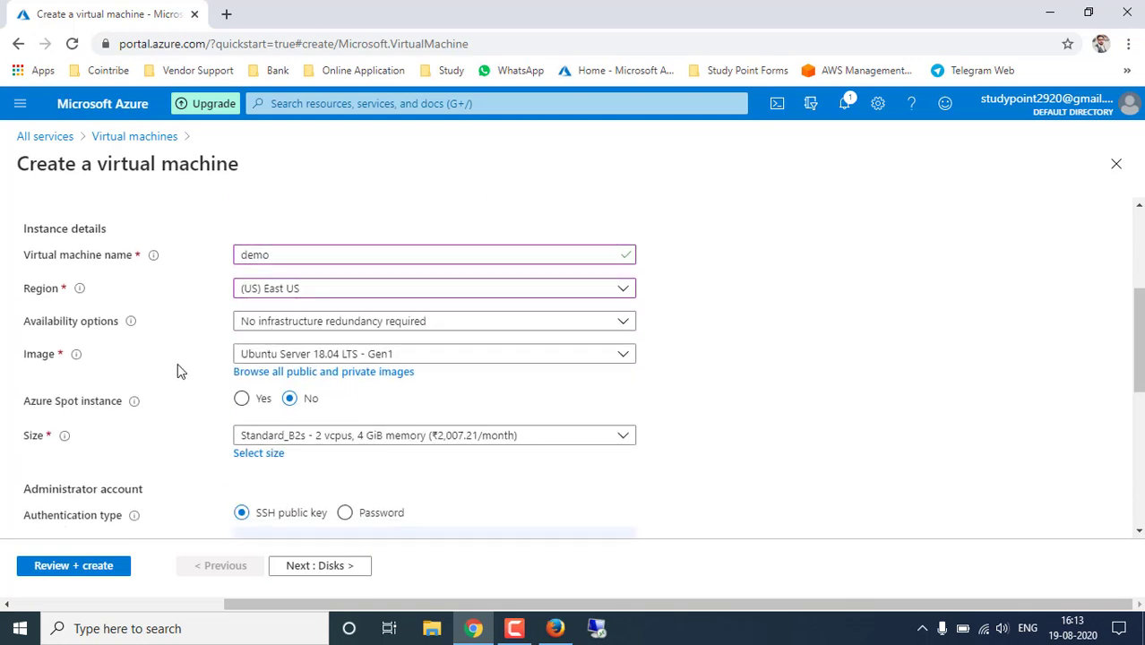
mouse_move(76, 354)
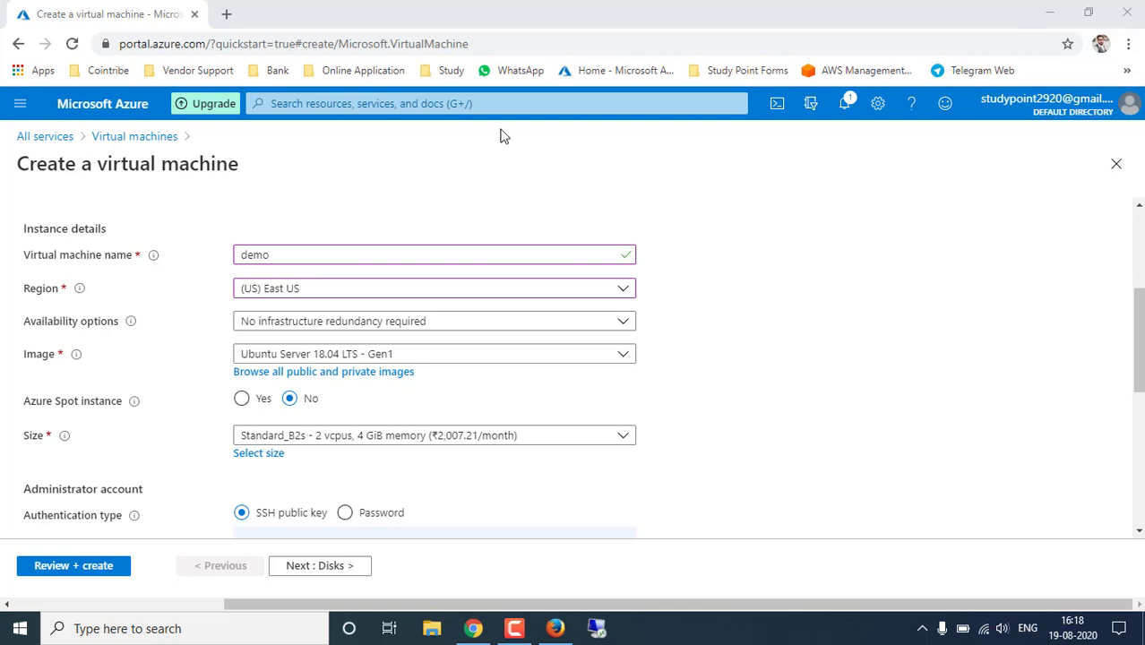
- Check the Image list, then browse all public and private images instead
click(622, 363)
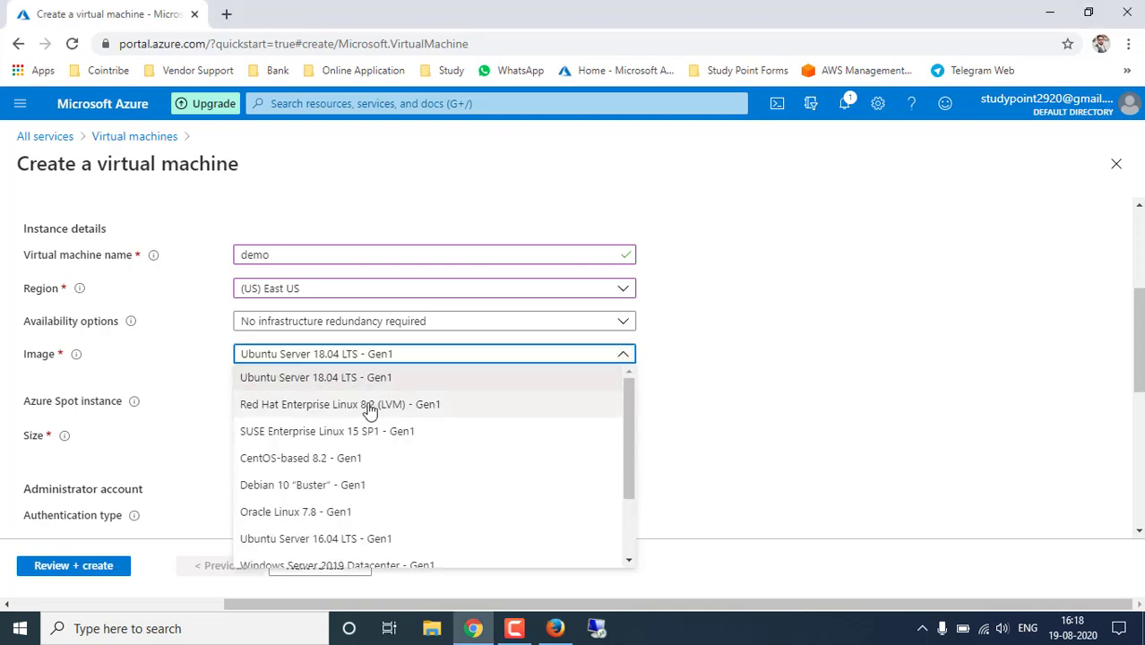
scroll(365, 410, down, 1)
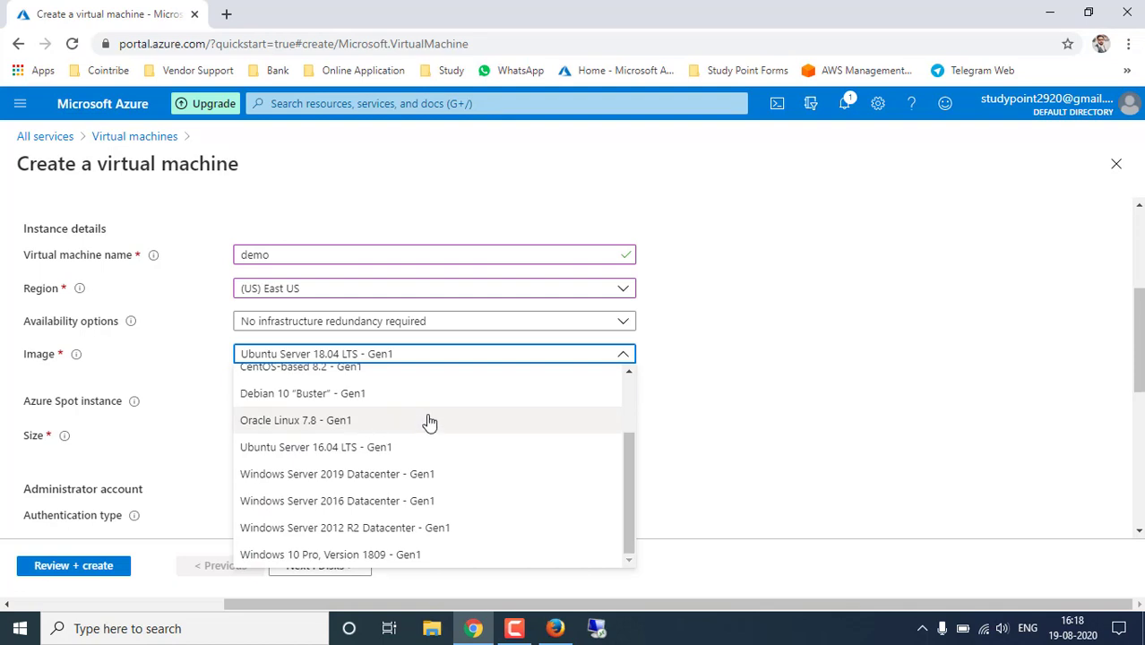
click(840, 425)
click(288, 377)
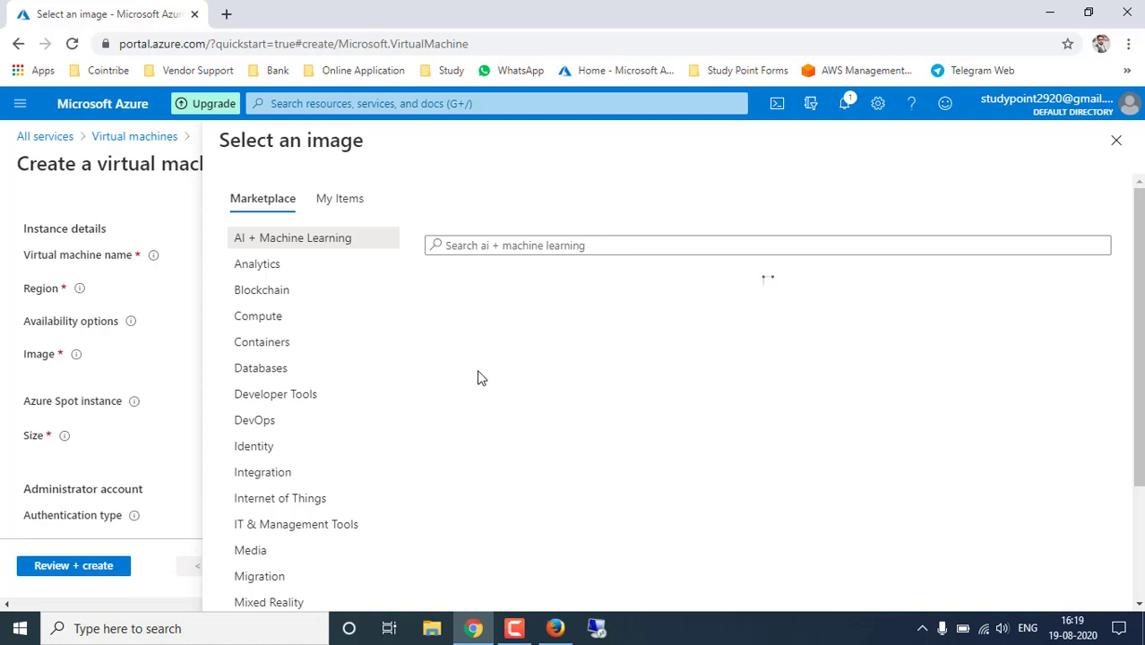
- Search the image marketplace for 'window'
scroll(320, 358, down, 3)
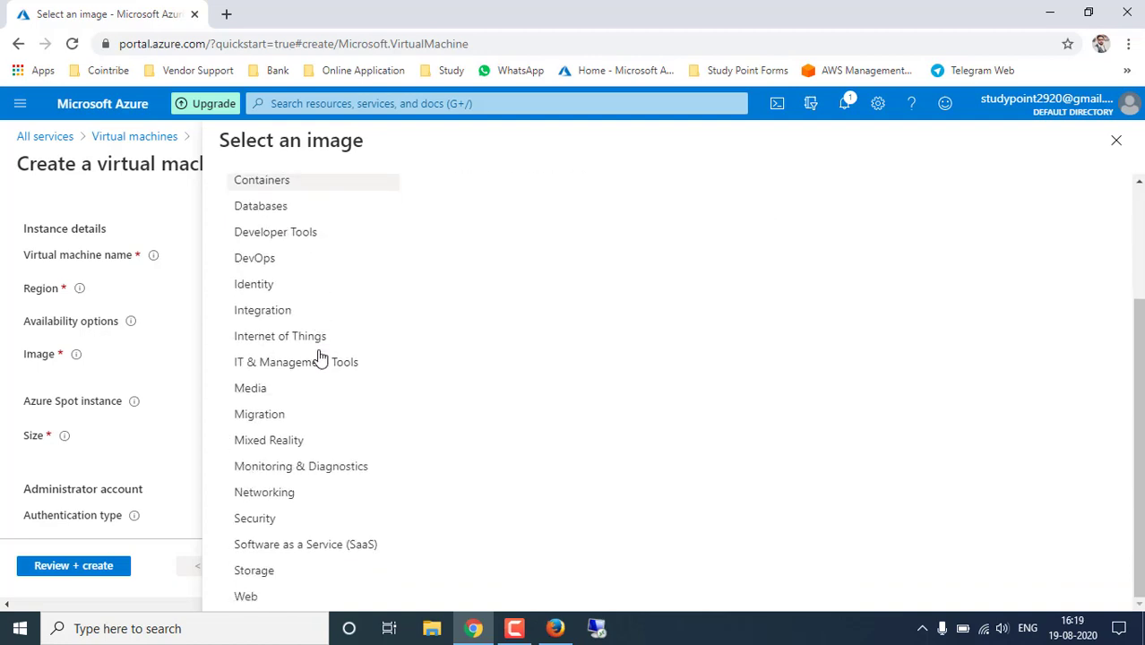
scroll(455, 355, up, 3)
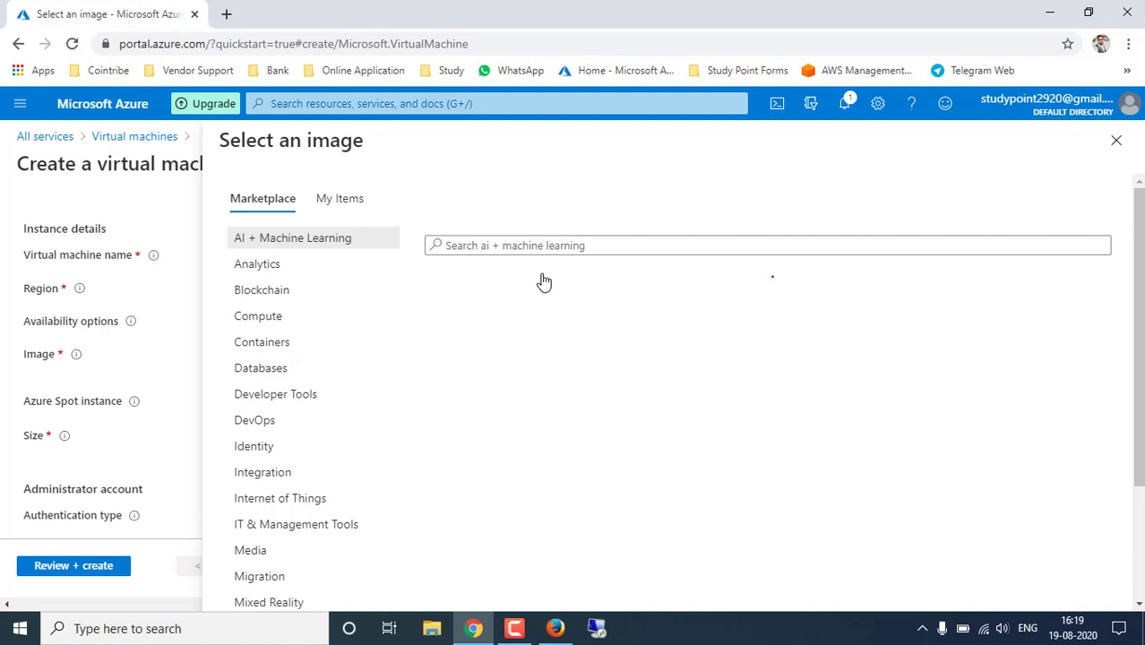
click(550, 247)
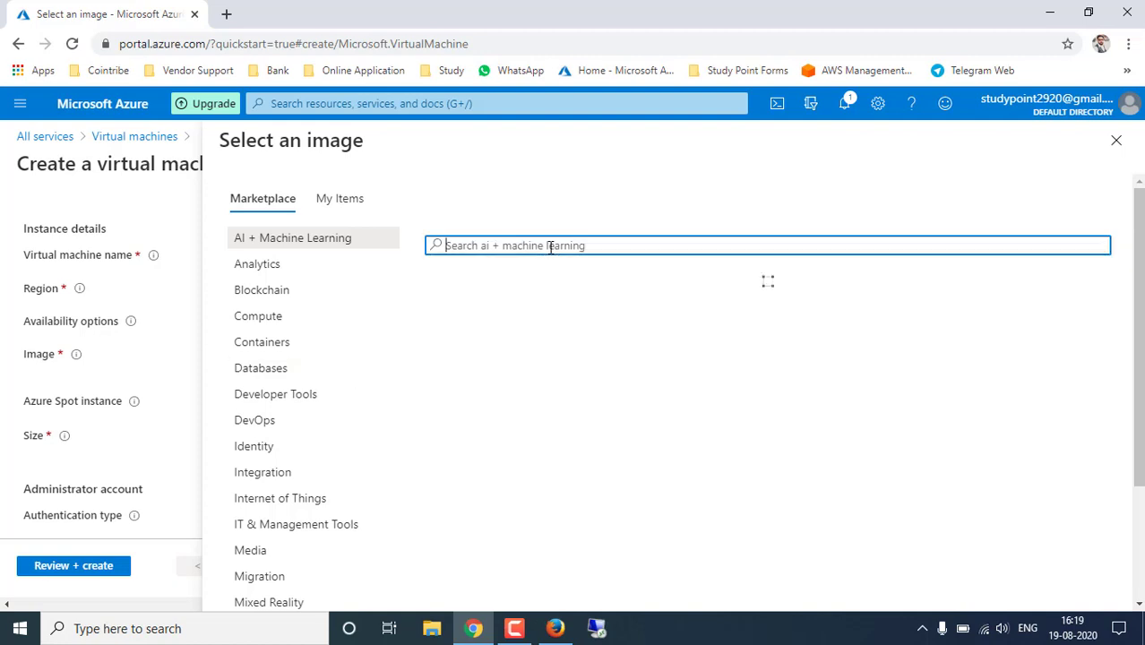
text(window)
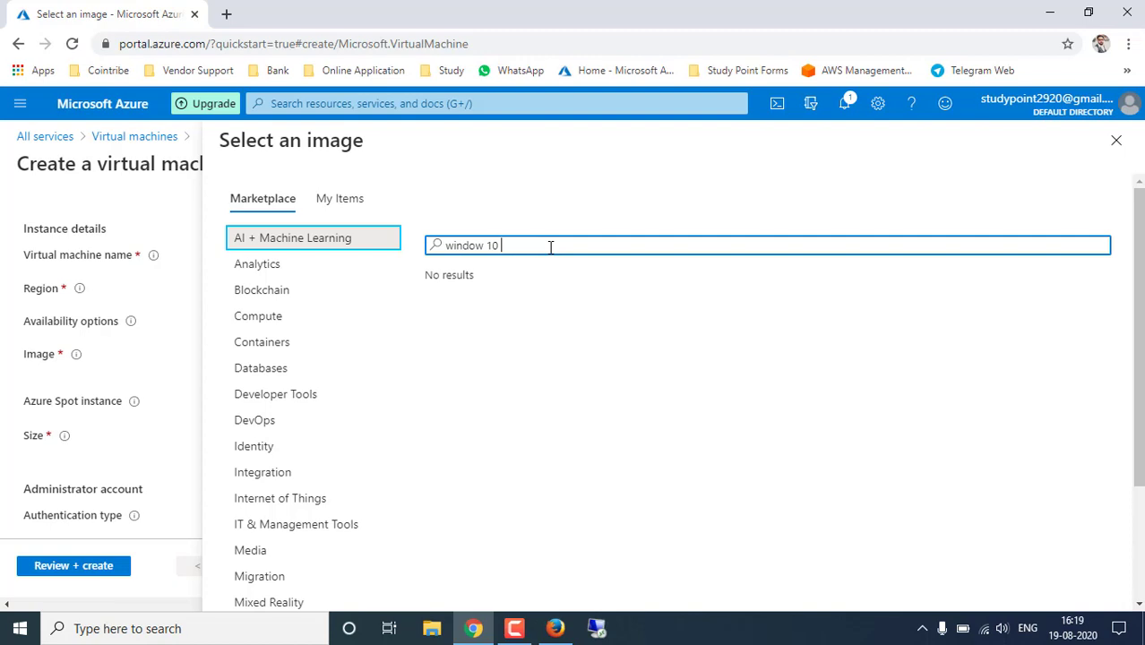
key(BackSpace)
- Look for a Windows image in the Compute category, My Items, and Media category
click(322, 421)
scroll(322, 425, down, 1)
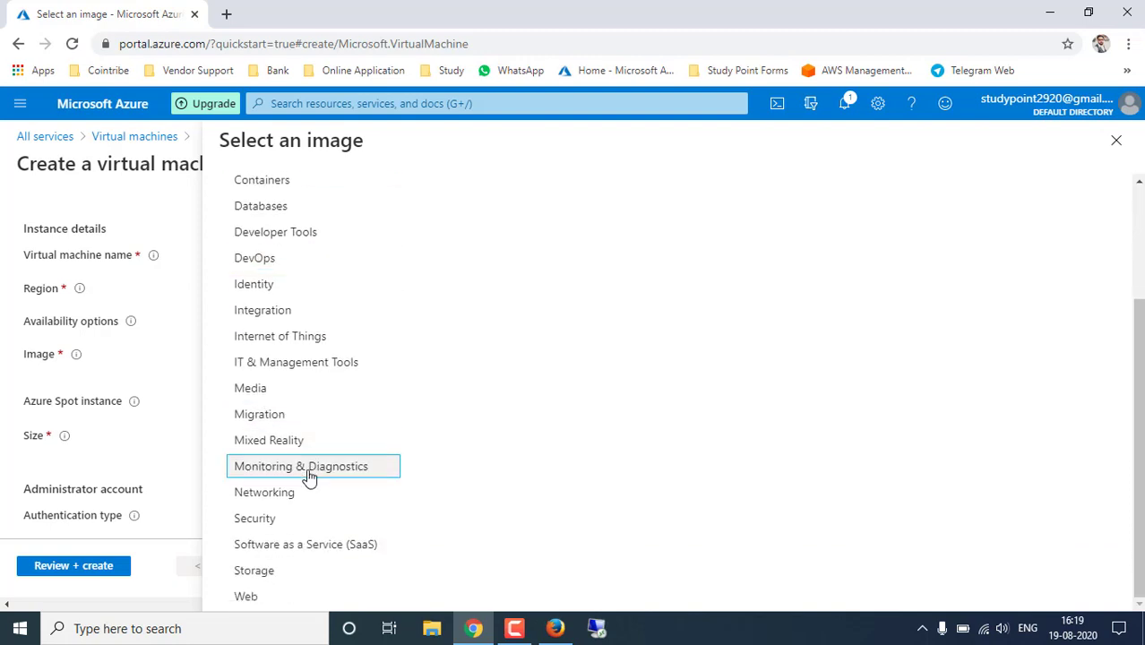
scroll(301, 507, up, 4)
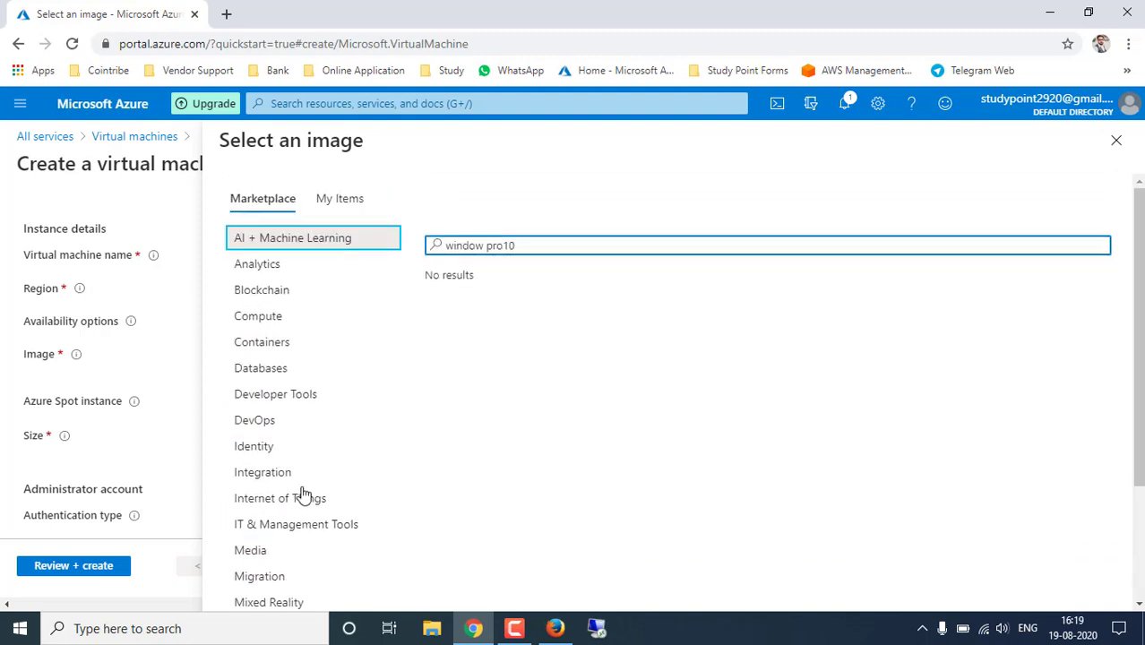
click(263, 318)
click(524, 247)
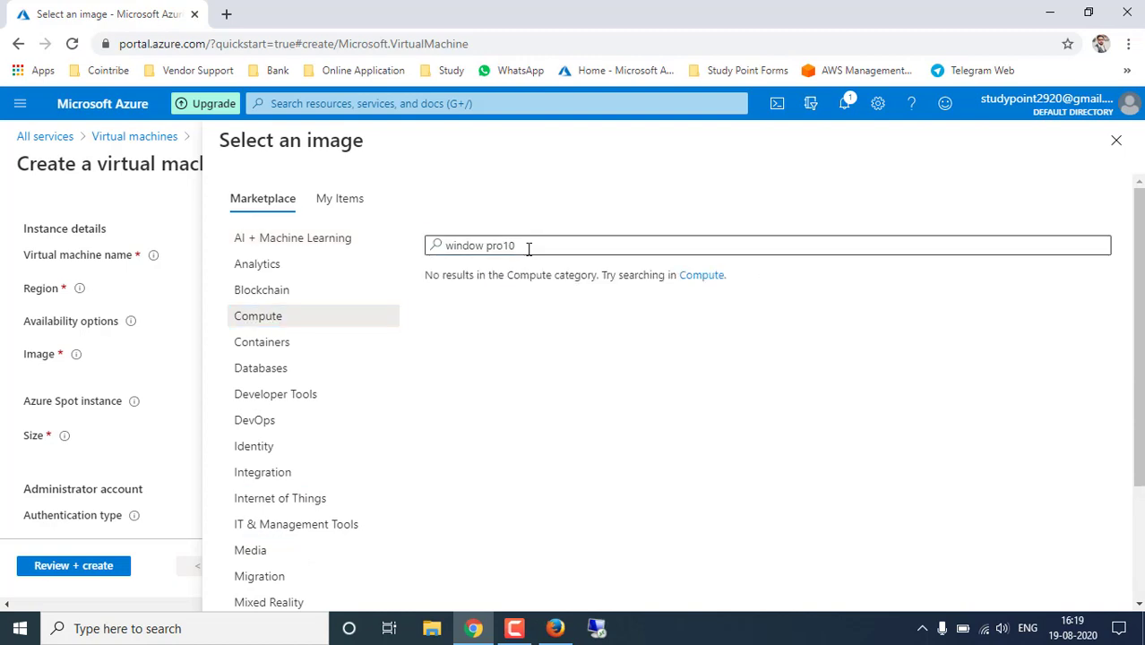
drag(537, 247, 425, 258)
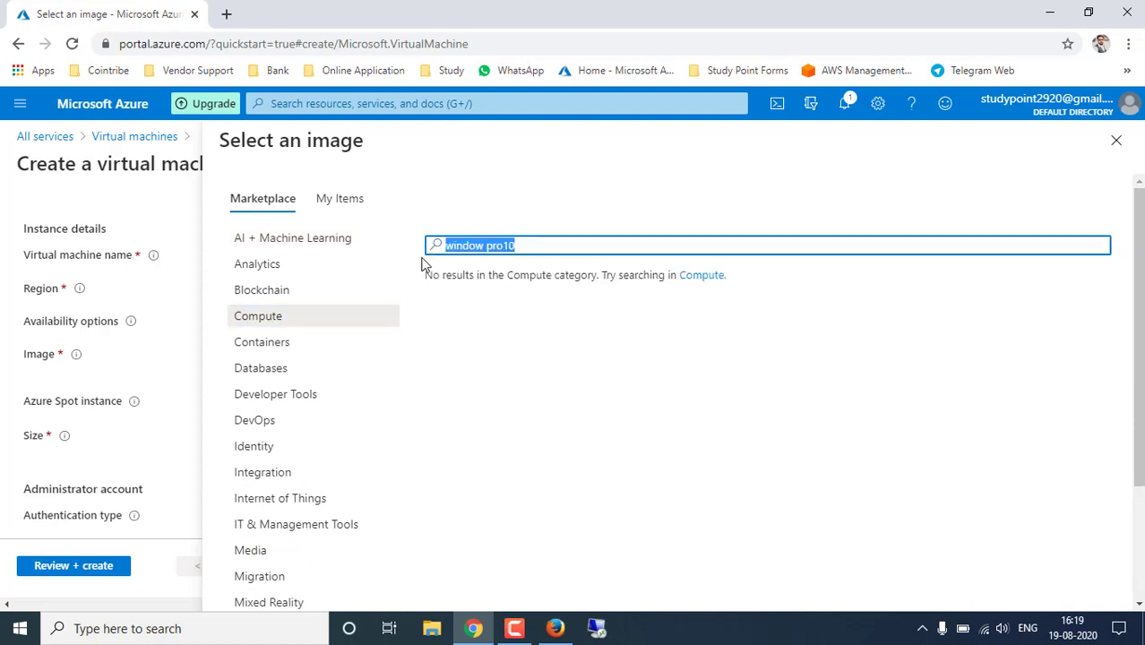
click(339, 208)
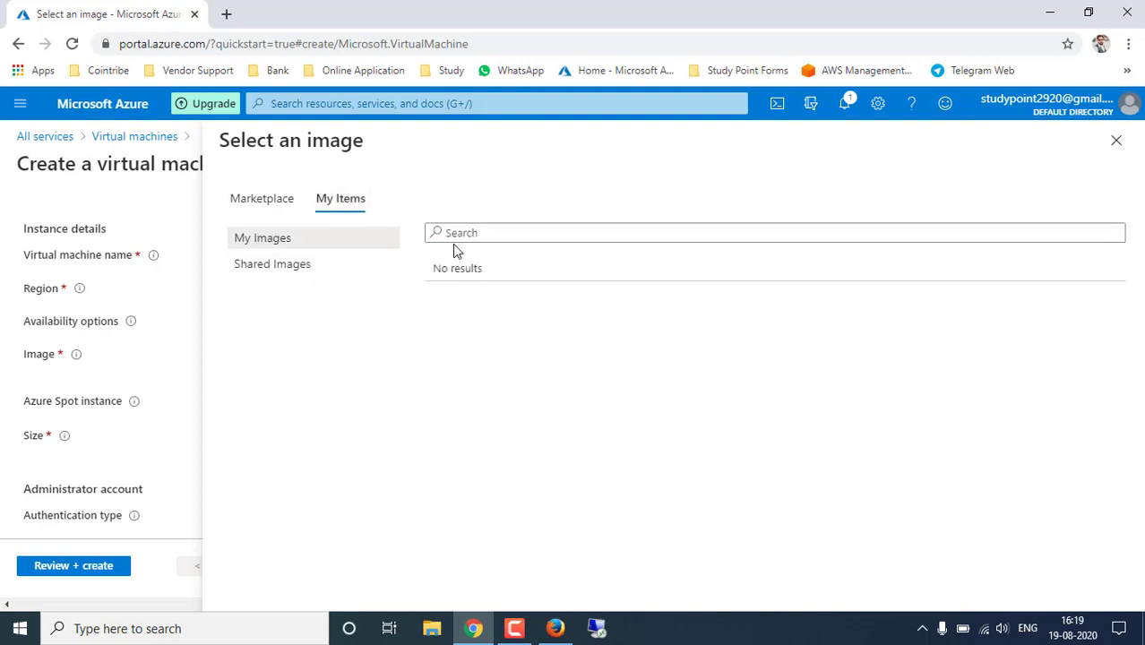
click(262, 204)
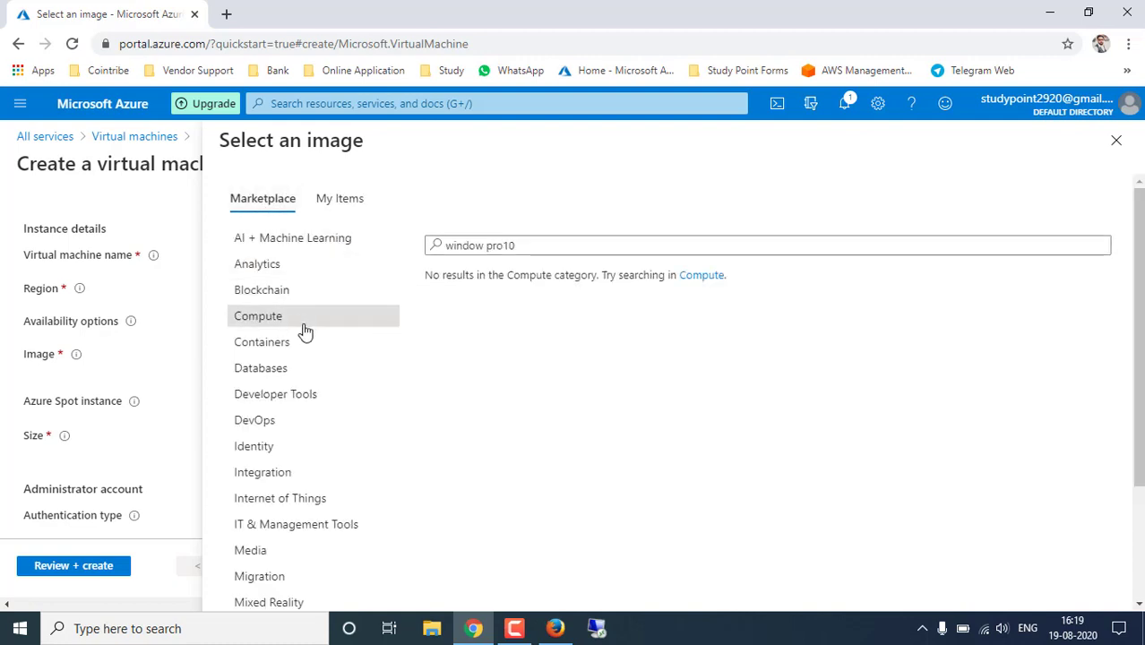
scroll(304, 332, down, 3)
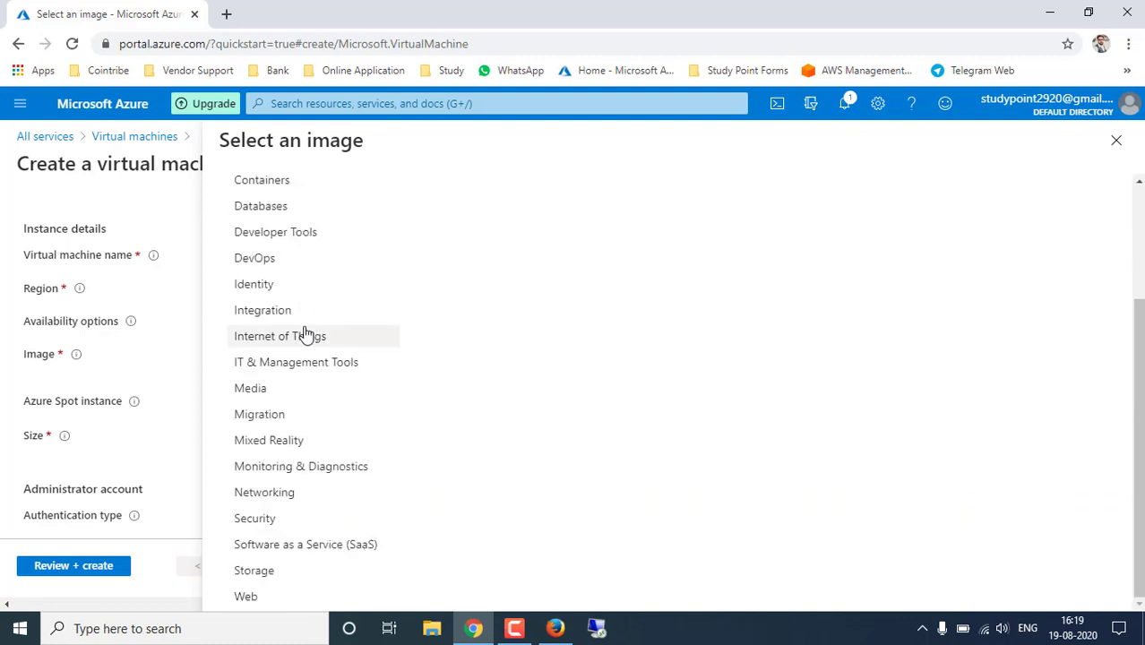
click(274, 392)
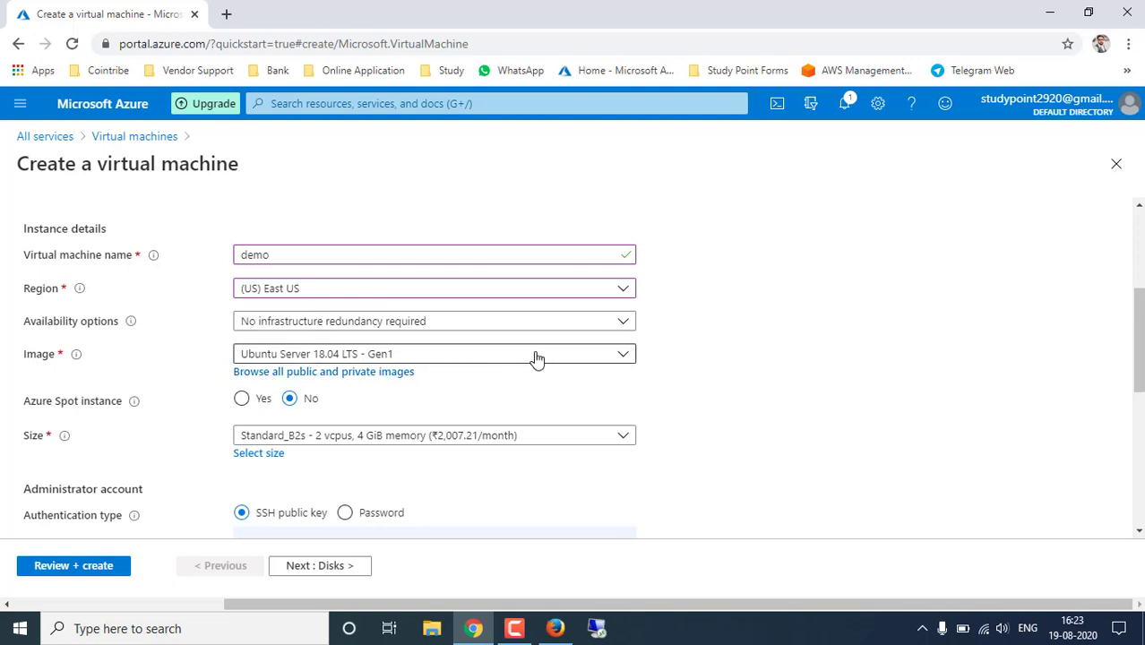
- Choose Windows 10 Pro, Version 1809 - Gen1 from the Image dropdown
click(444, 360)
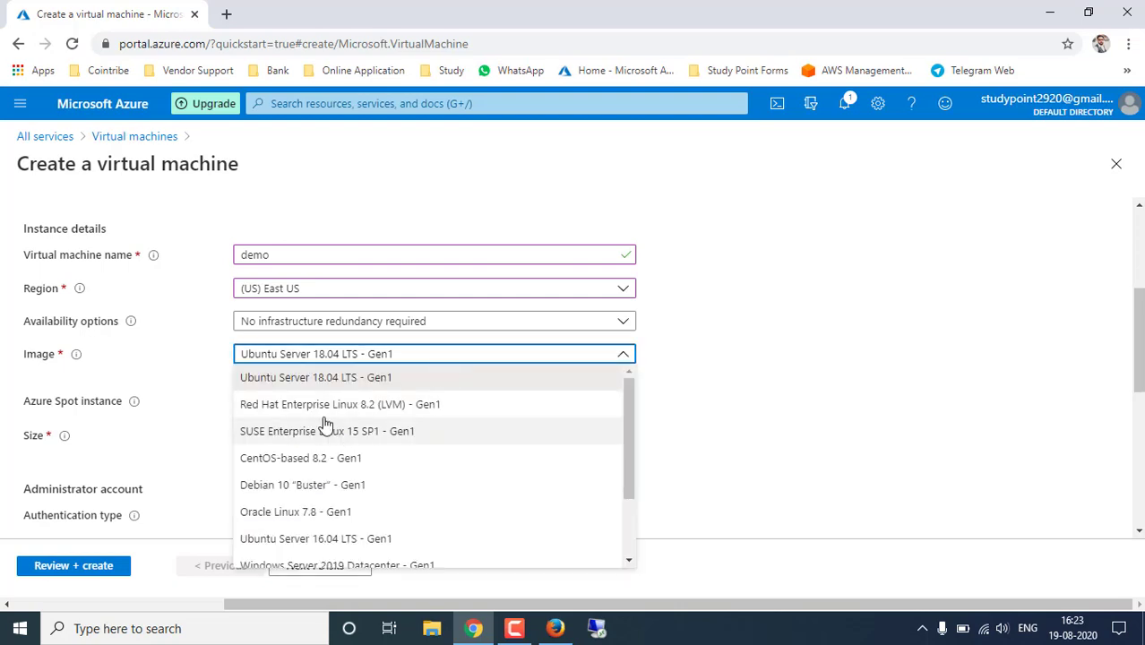
scroll(324, 424, down, 2)
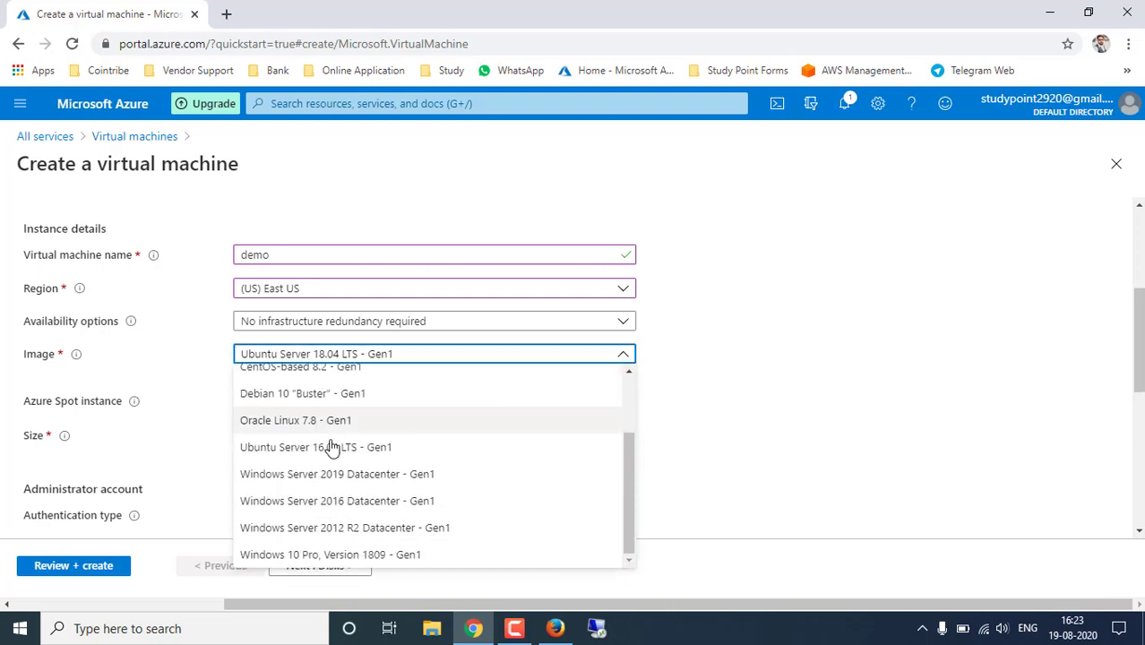
click(334, 555)
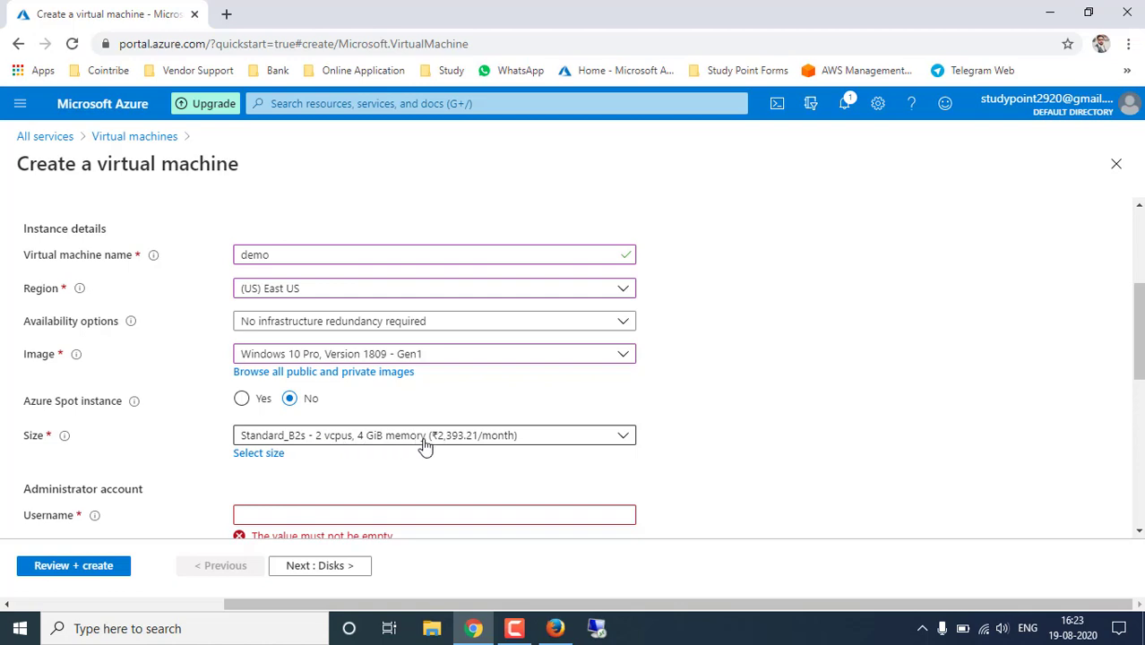
- Open the full VM size list and scroll through the available sizes
click(258, 454)
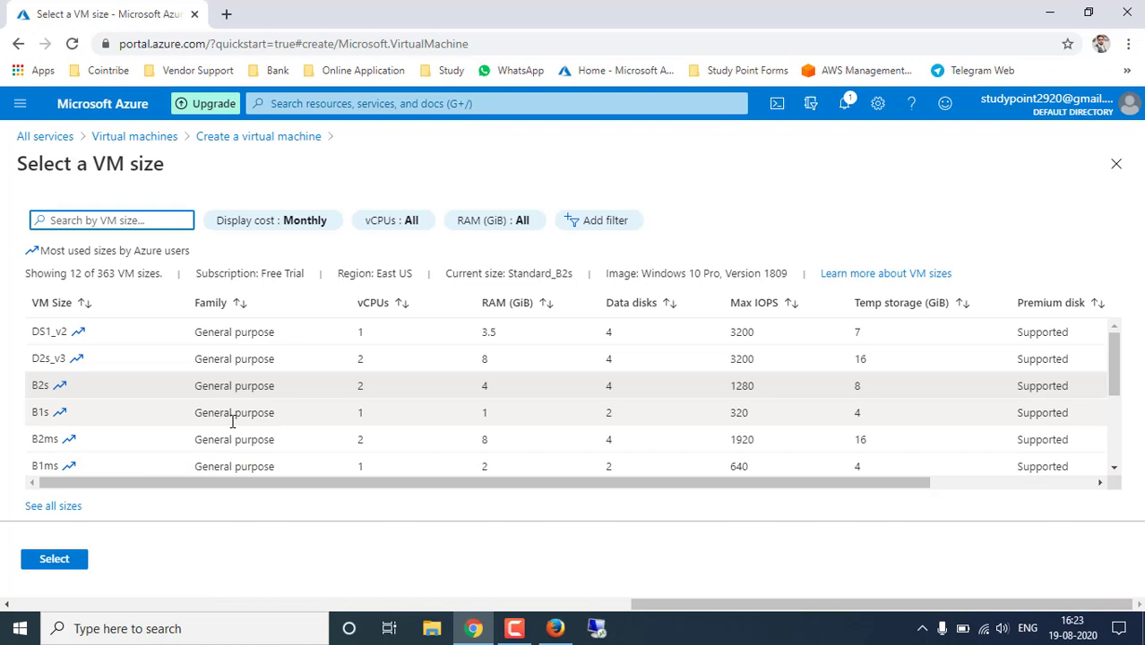
scroll(230, 390, down, 2)
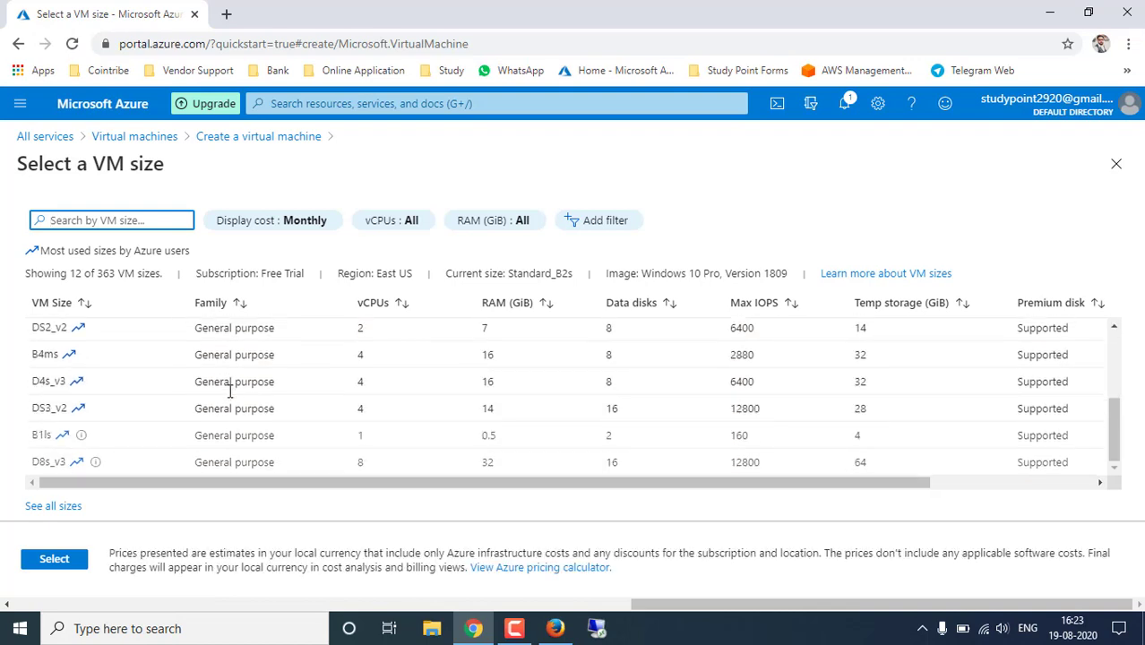
scroll(230, 391, up, 2)
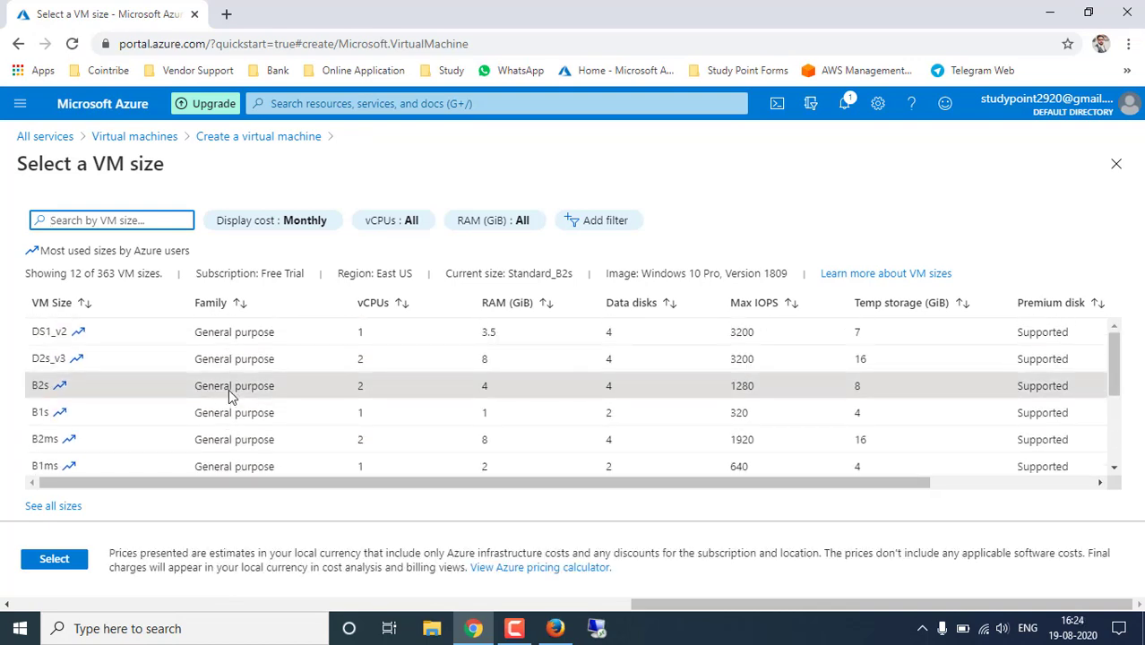
scroll(229, 389, down, 2)
scroll(229, 388, up, 2)
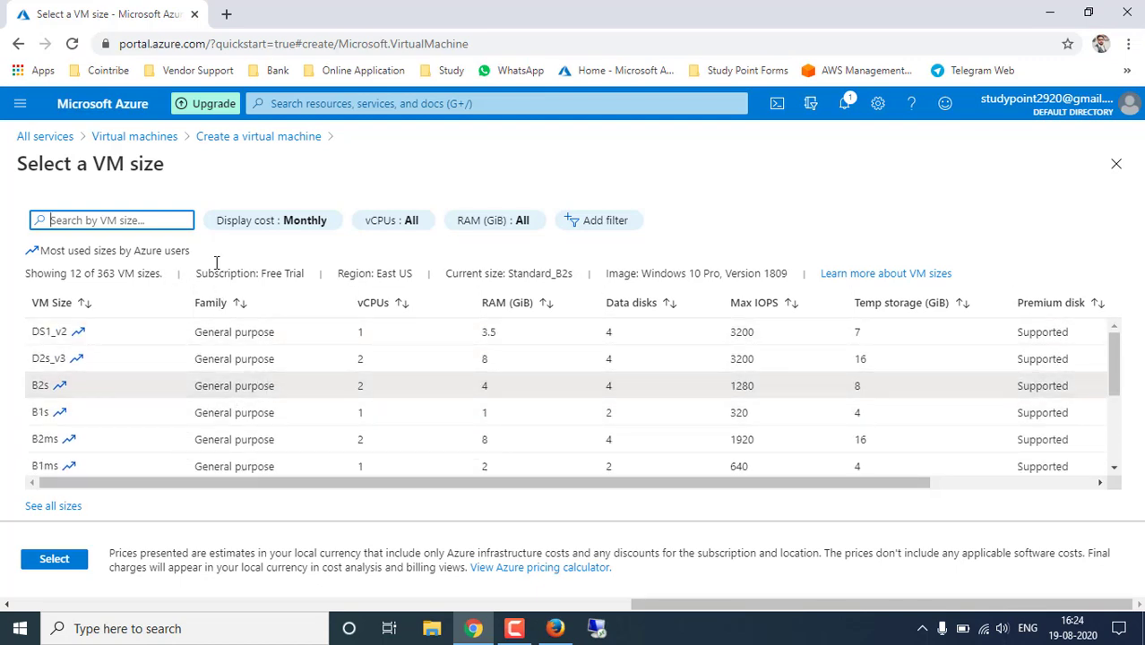
- Add a Family filter with all 7 families selected, listing 361 of 363 sizes
click(600, 220)
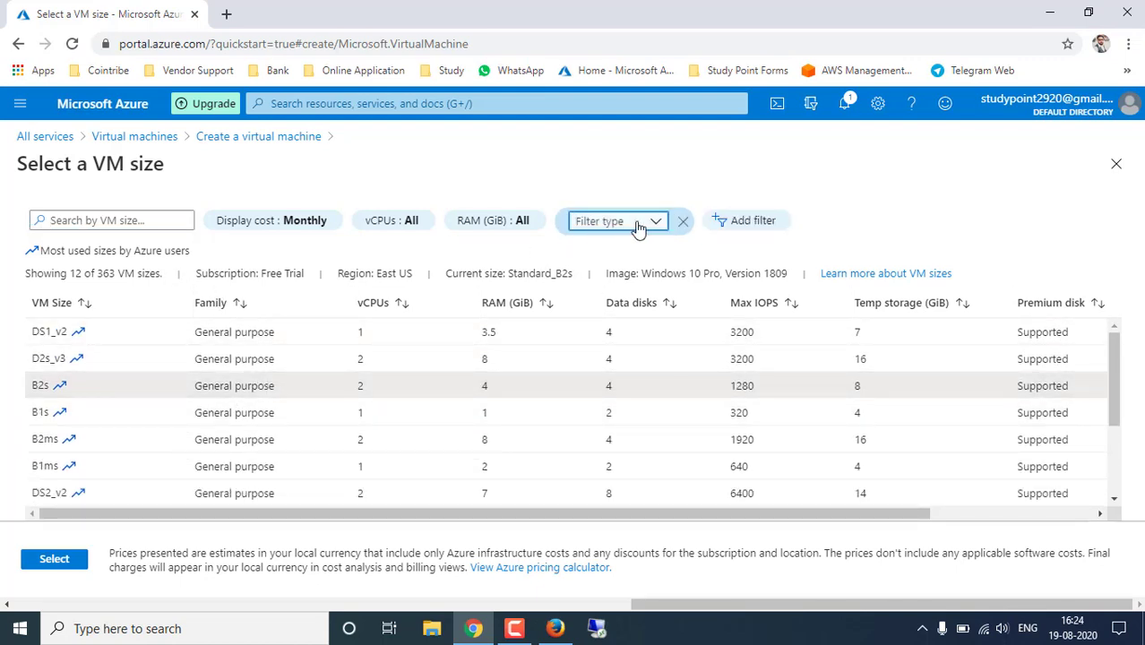
click(637, 226)
click(614, 299)
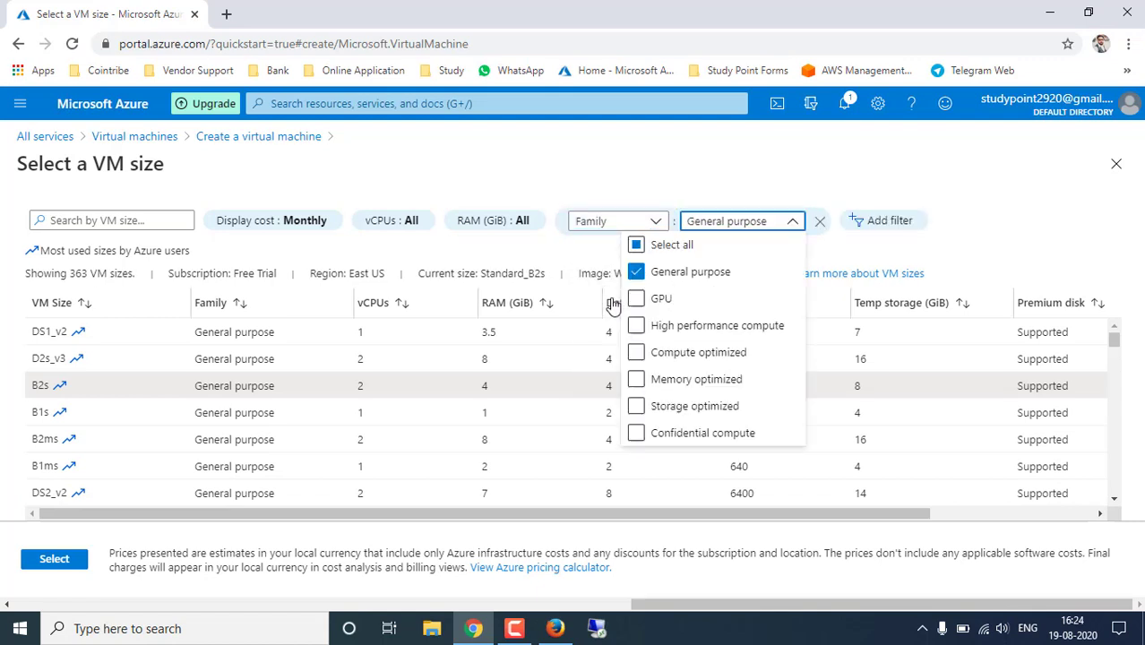
click(637, 245)
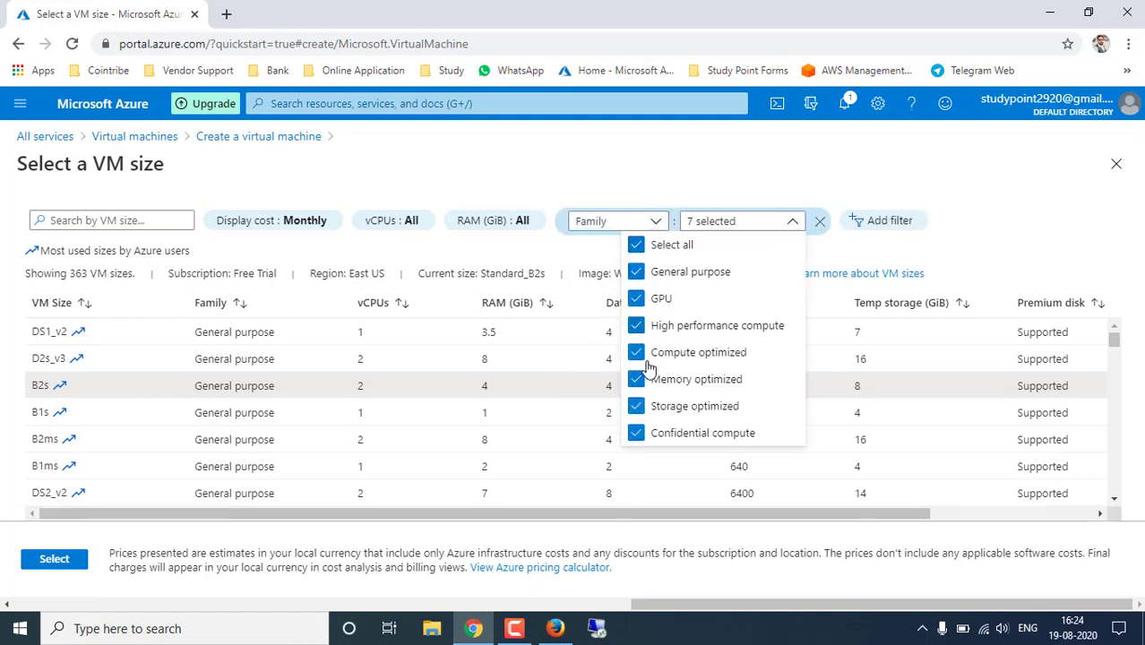
click(957, 240)
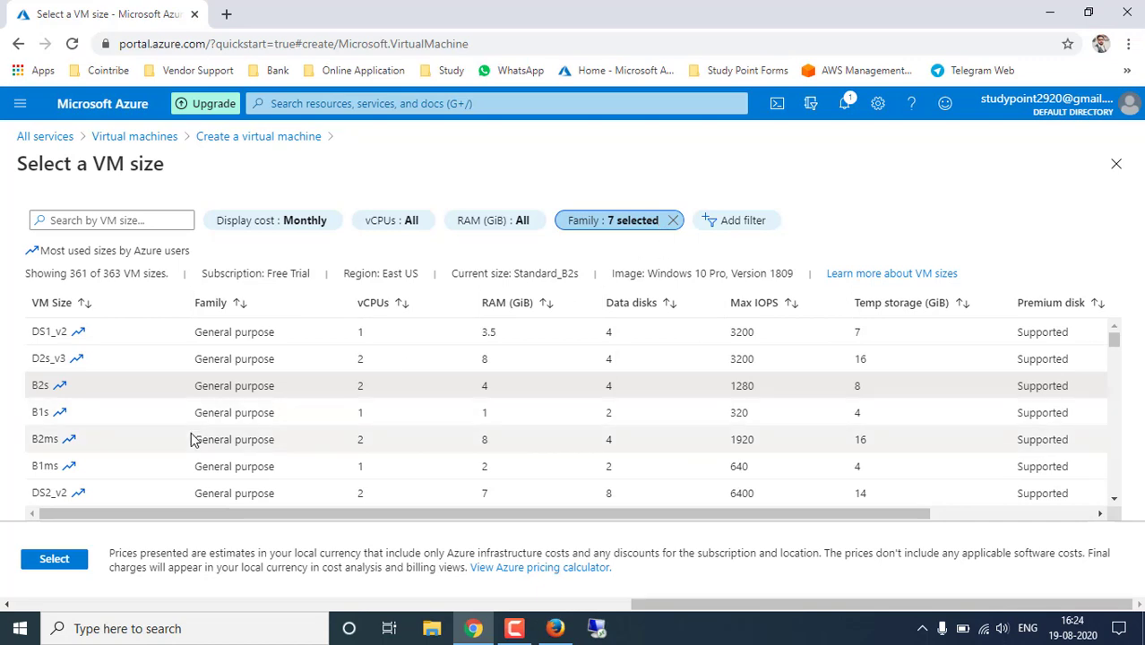
click(609, 226)
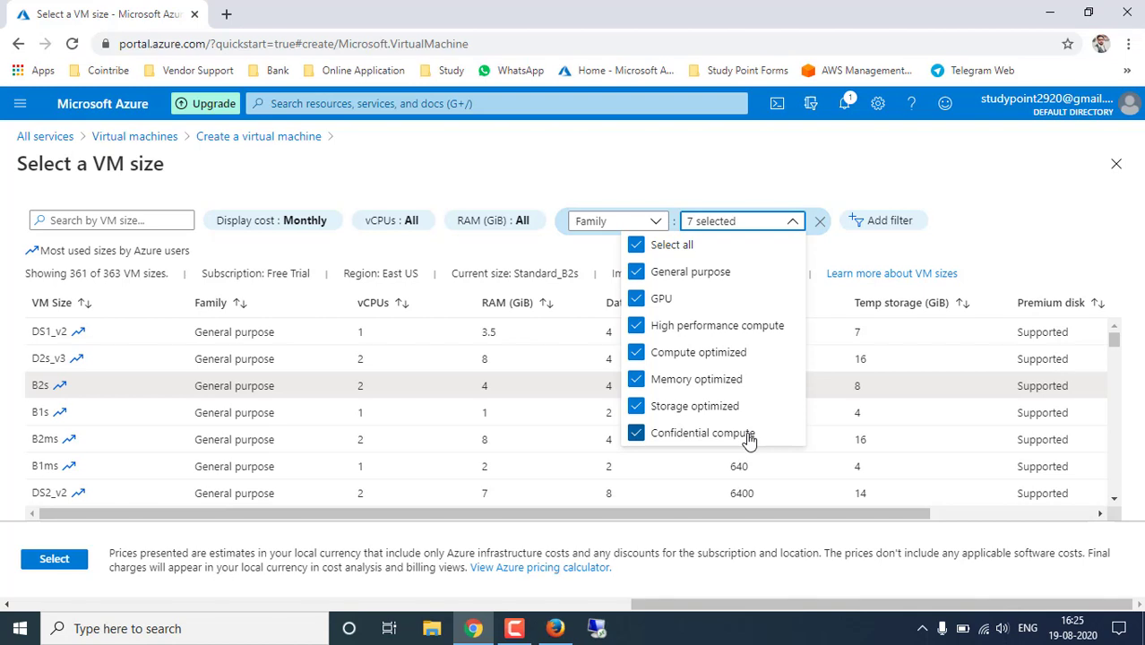
- Close the Family filter and review B2s specs: 2 vCPUs, 4 GiB RAM, 1280 max IOPS, 8 GiB temp storage
click(1030, 220)
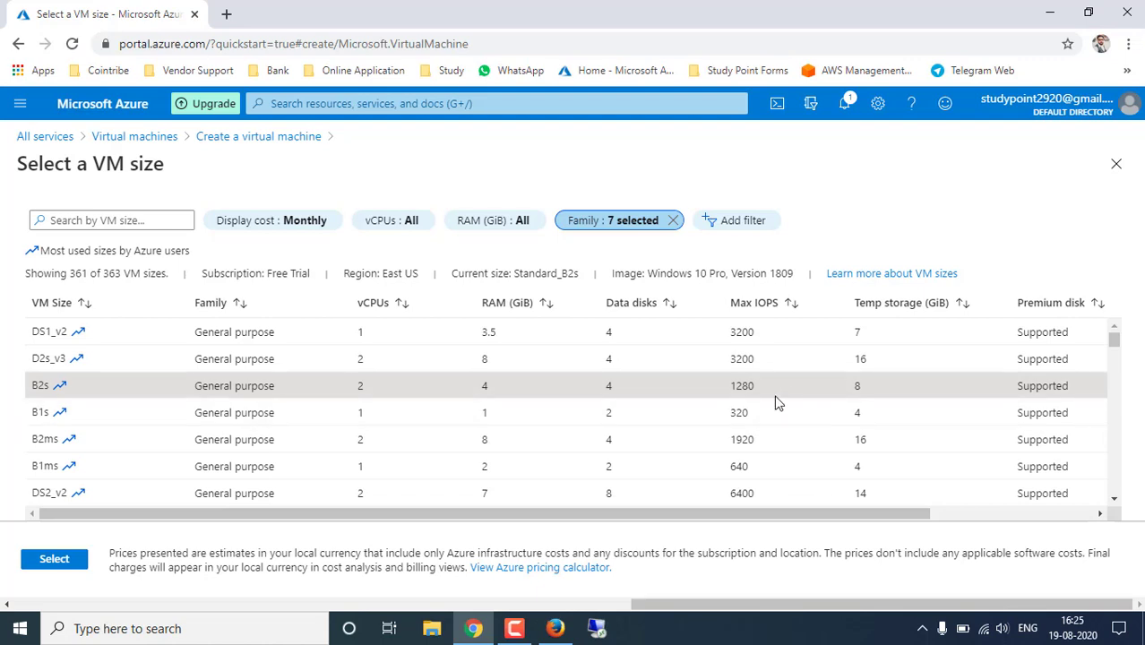
double_click(608, 385)
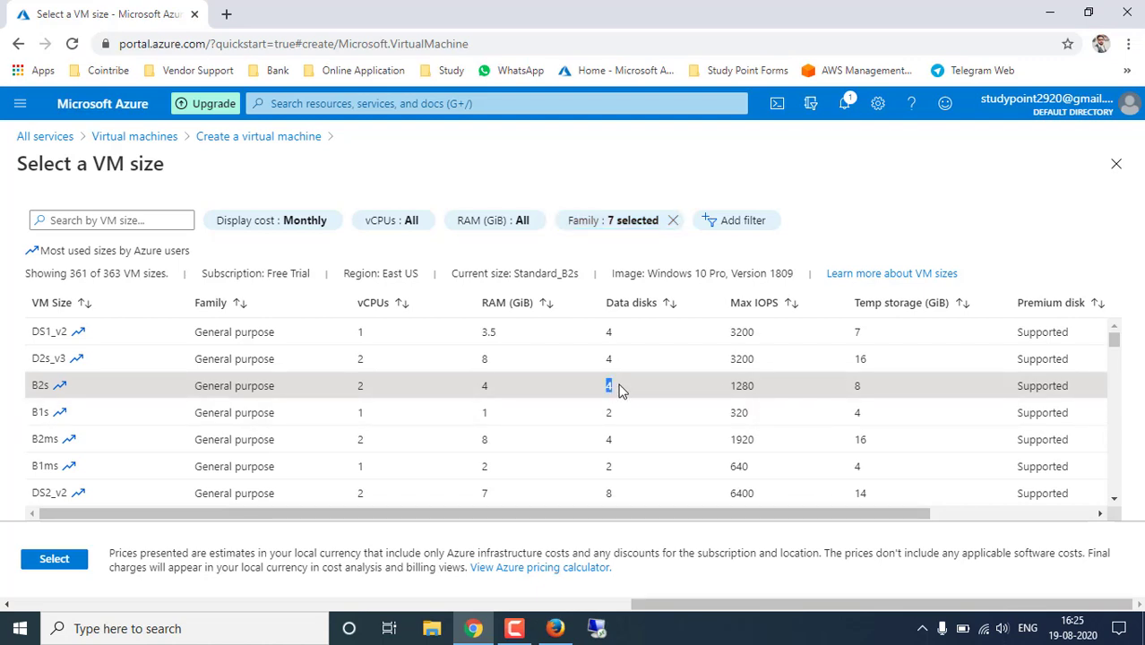
triple_click(765, 394)
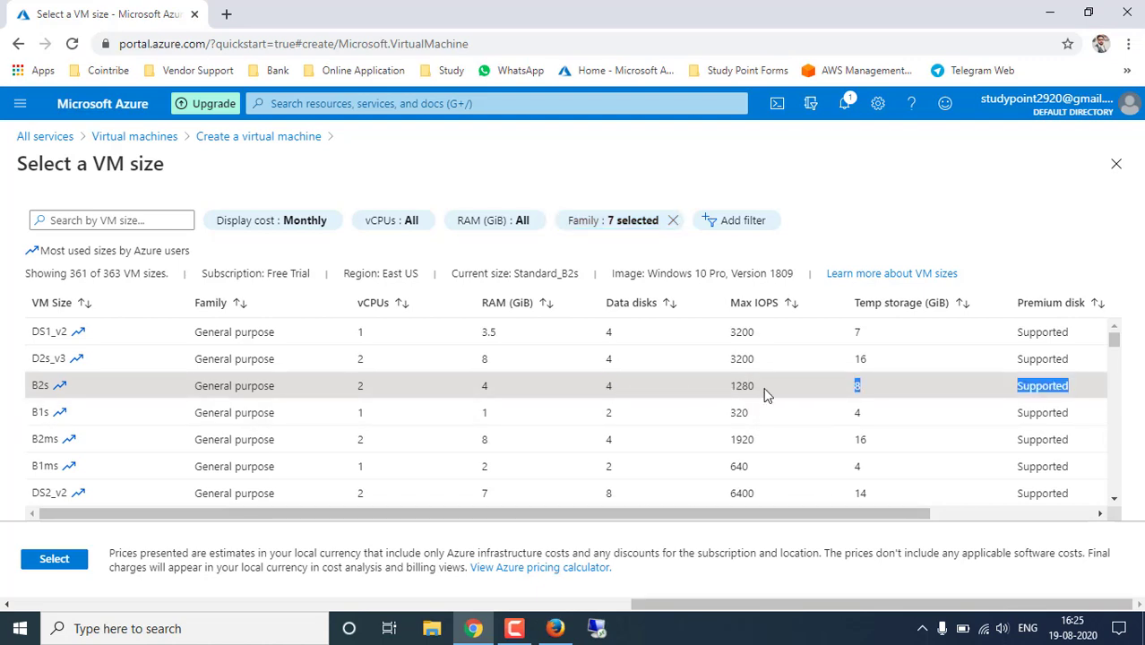
drag(734, 386, 754, 385)
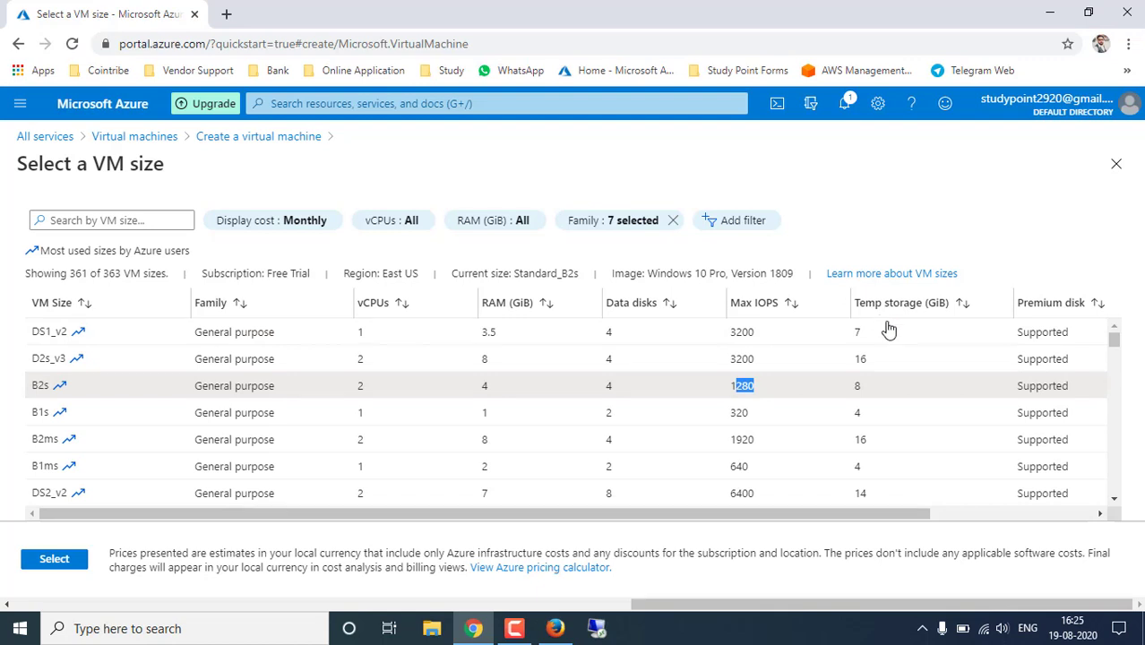
double_click(873, 392)
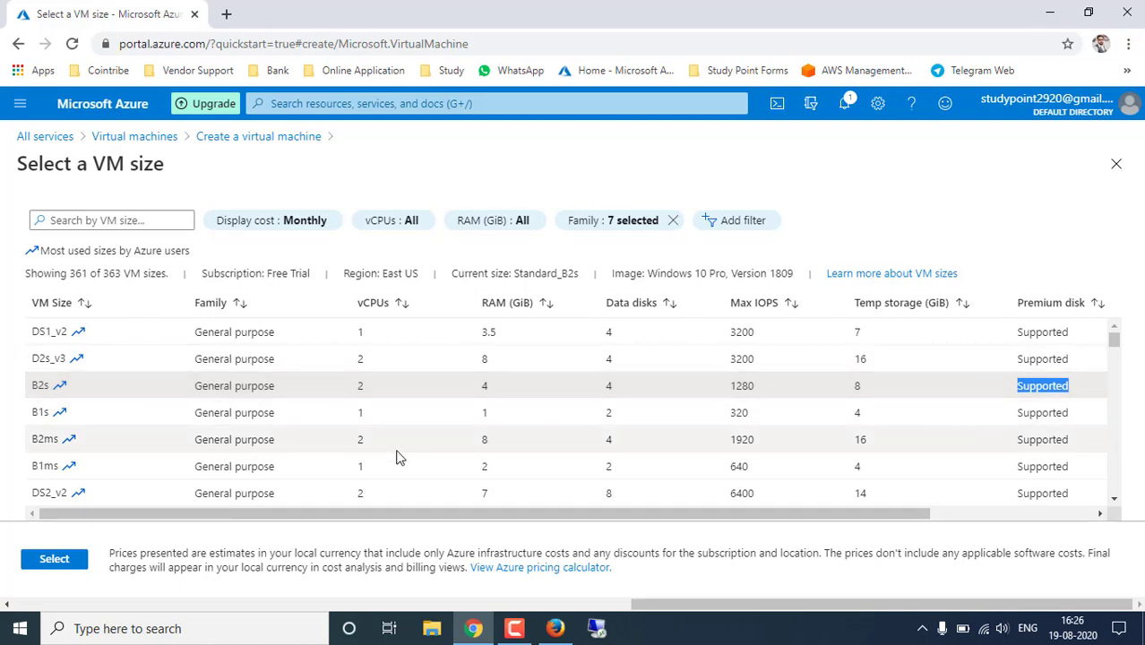
- Confirm B2s as the VM size and enter administrator username 'study'
click(55, 564)
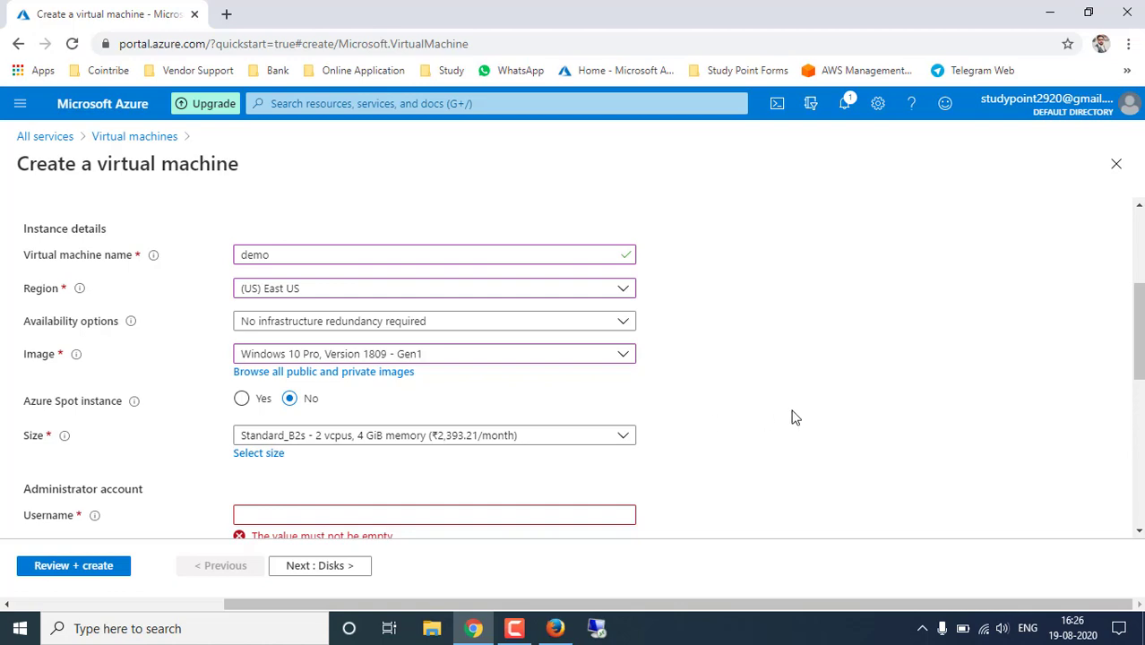
scroll(792, 418, down, 2)
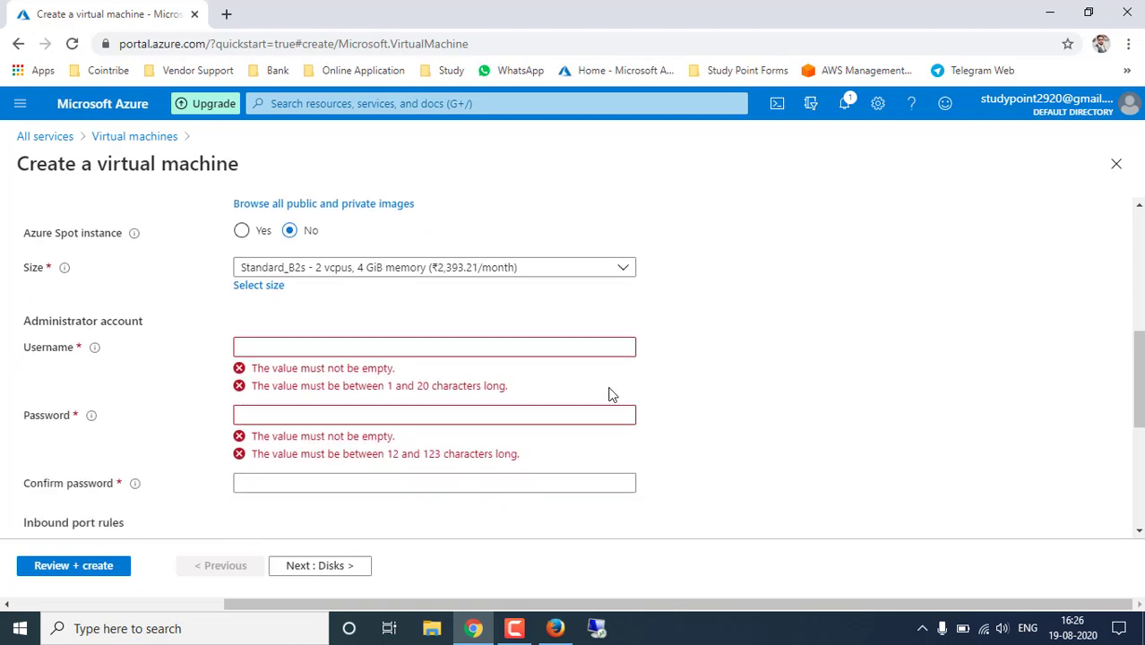
click(419, 350)
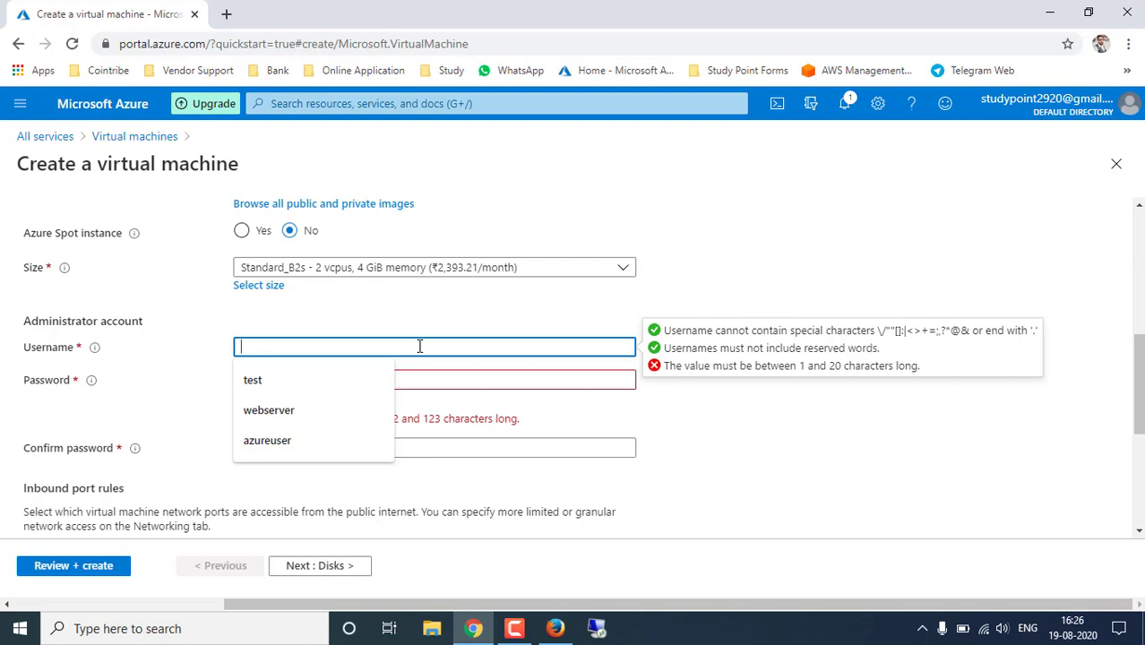
text(study)
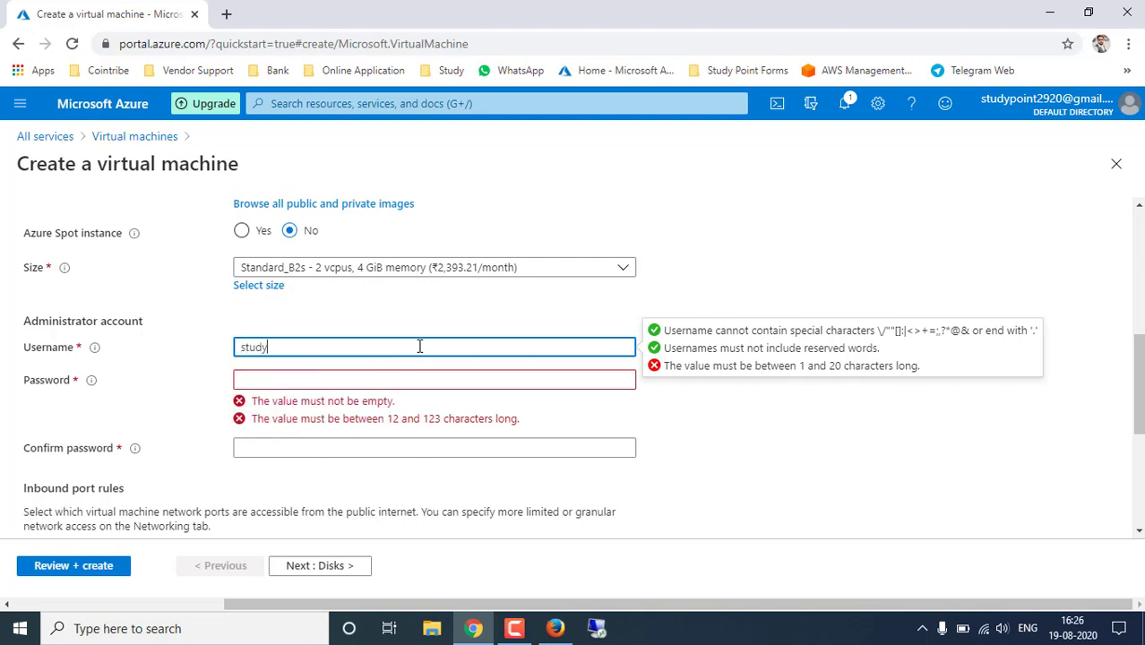
- Enter the administrator password and confirm it in the Confirm password field
key(Tab)
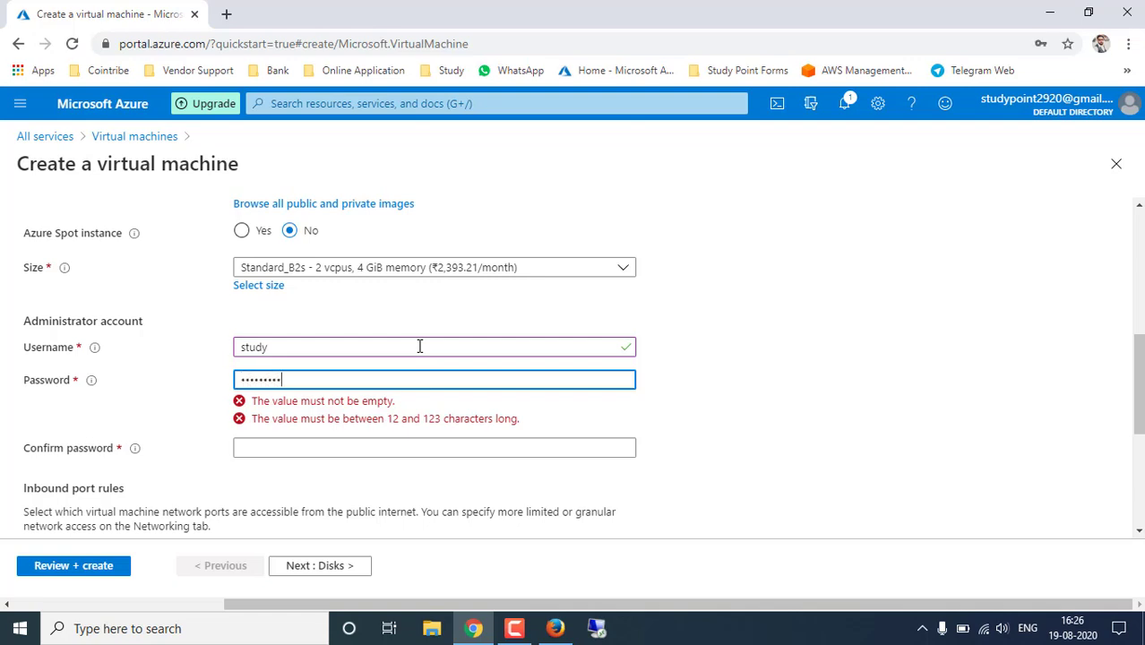
key(Tab)
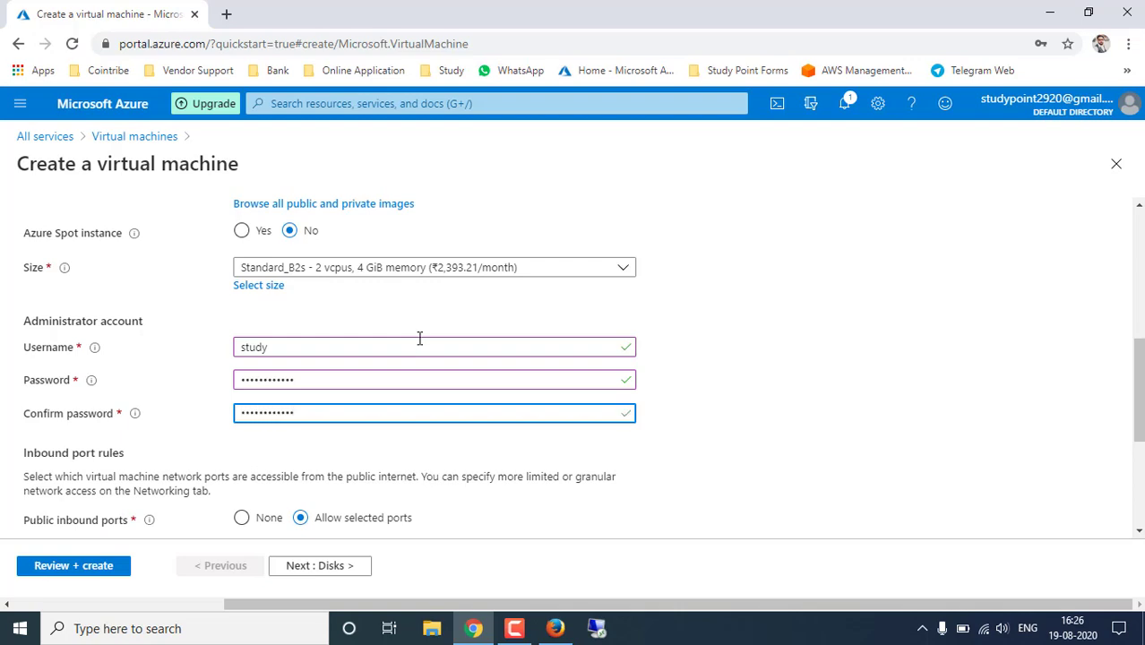
click(740, 406)
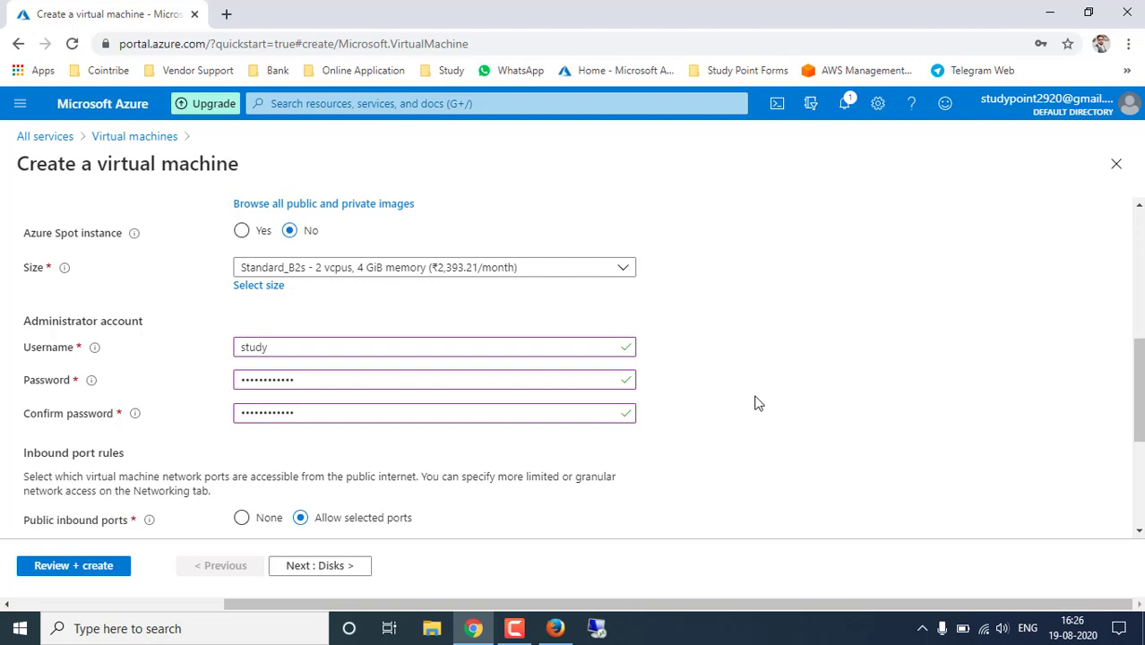
- Keep RDP (3389) as the allowed inbound port
scroll(755, 403, down, 2)
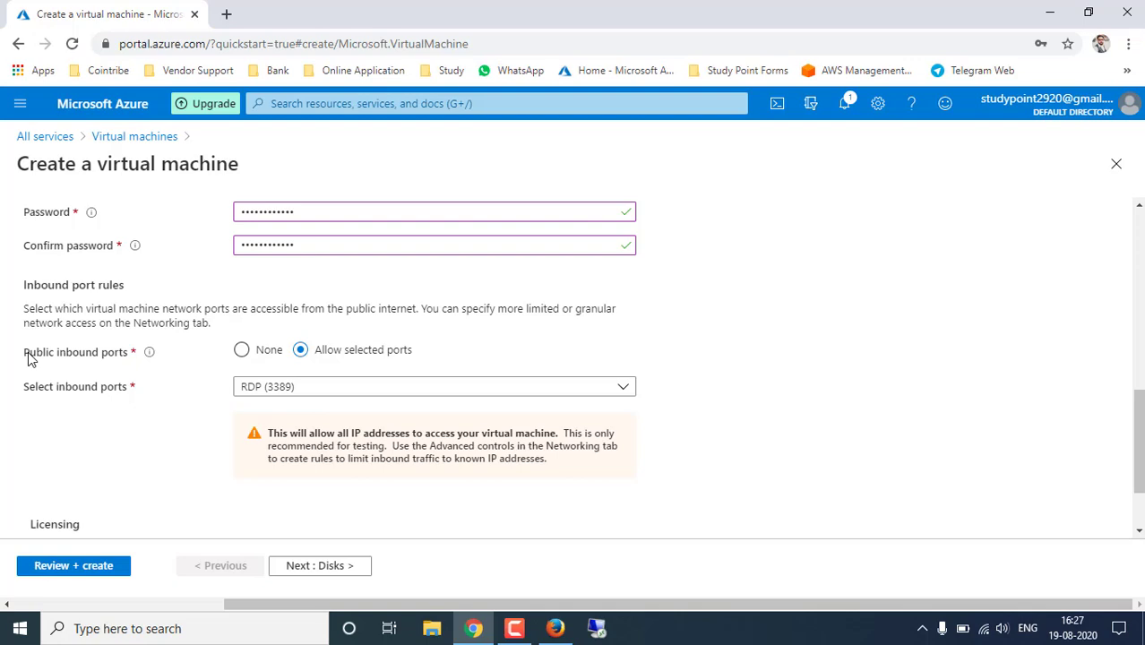
click(624, 388)
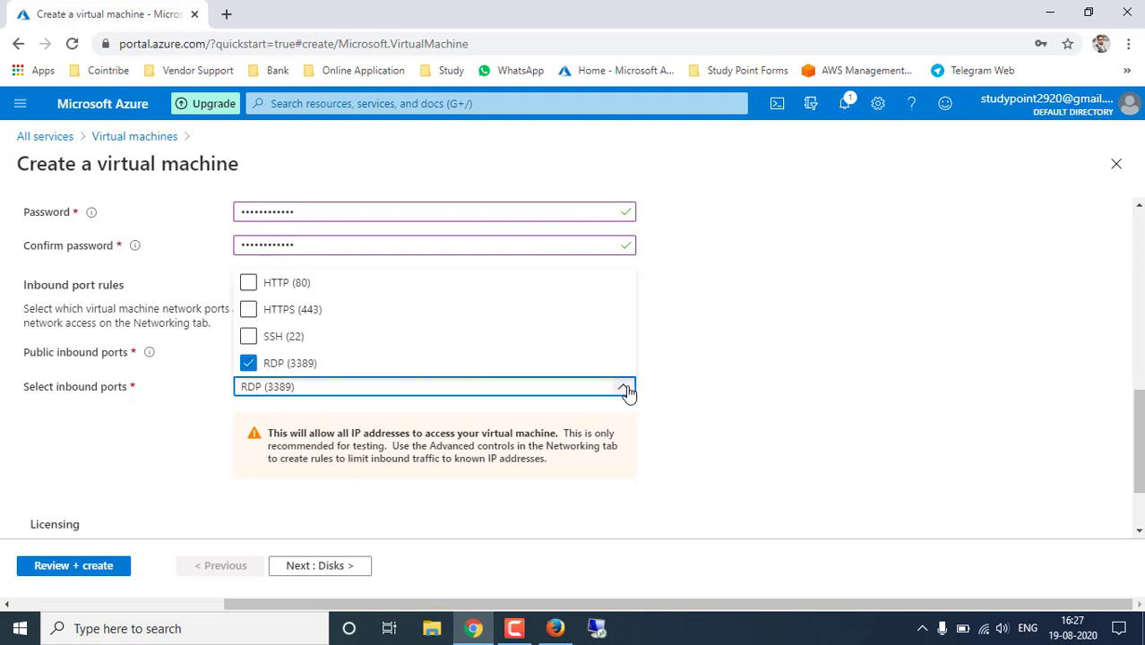
click(692, 390)
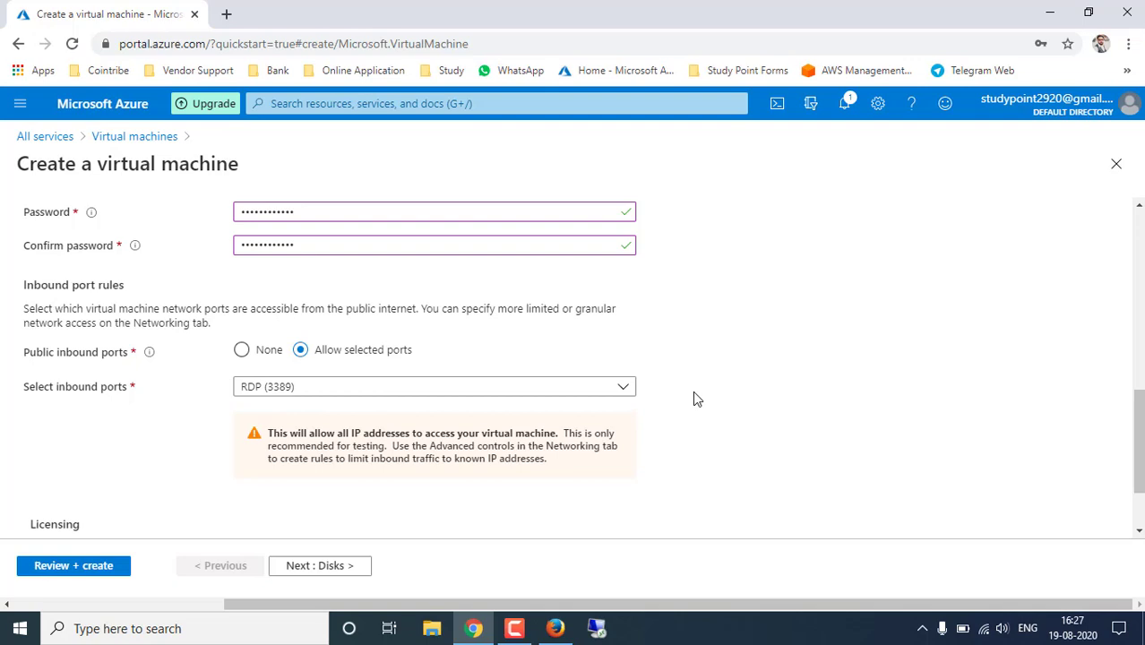
- Confirm eligibility for the Windows 10 licence and continue to the Disks step
scroll(692, 391, down, 1)
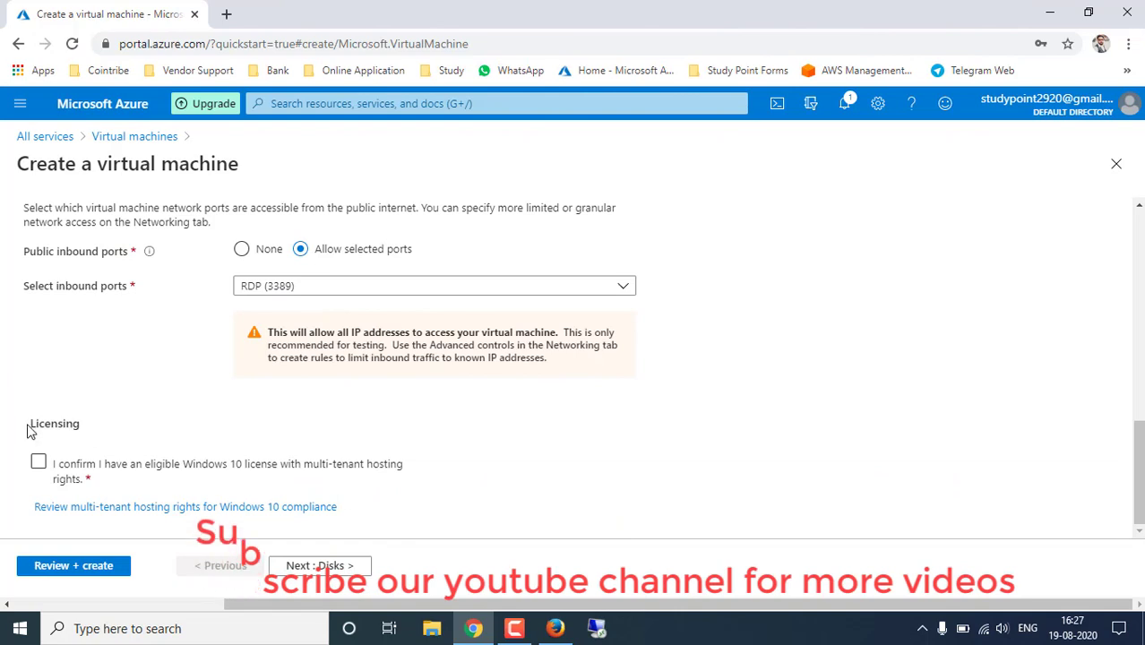
drag(27, 431, 117, 426)
click(150, 429)
click(39, 464)
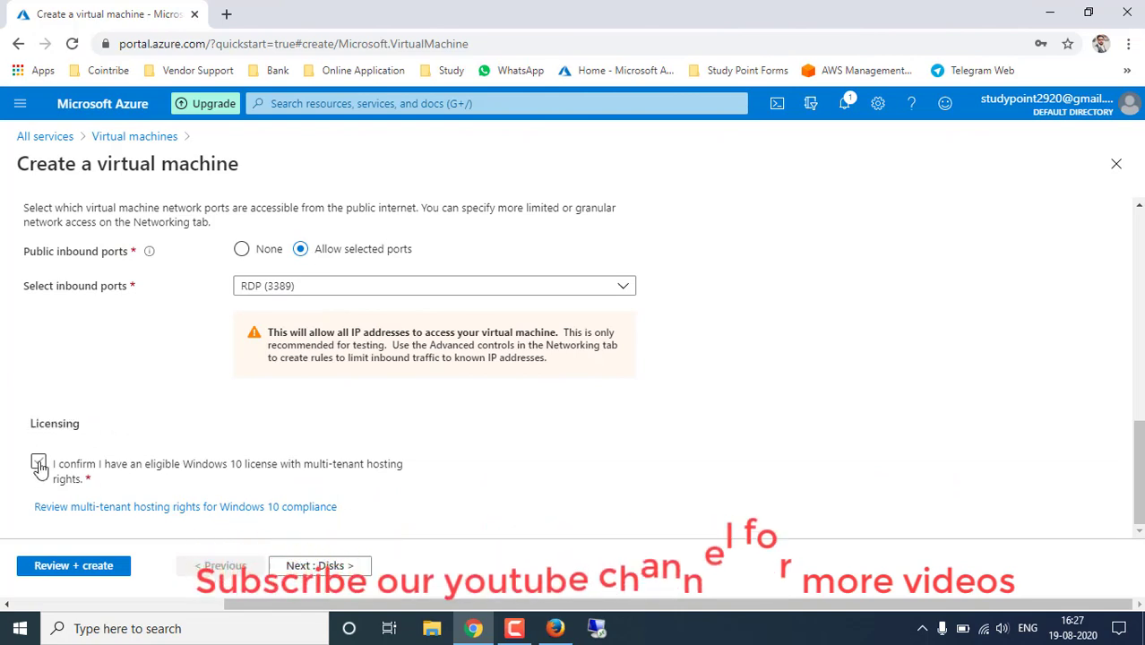
click(96, 472)
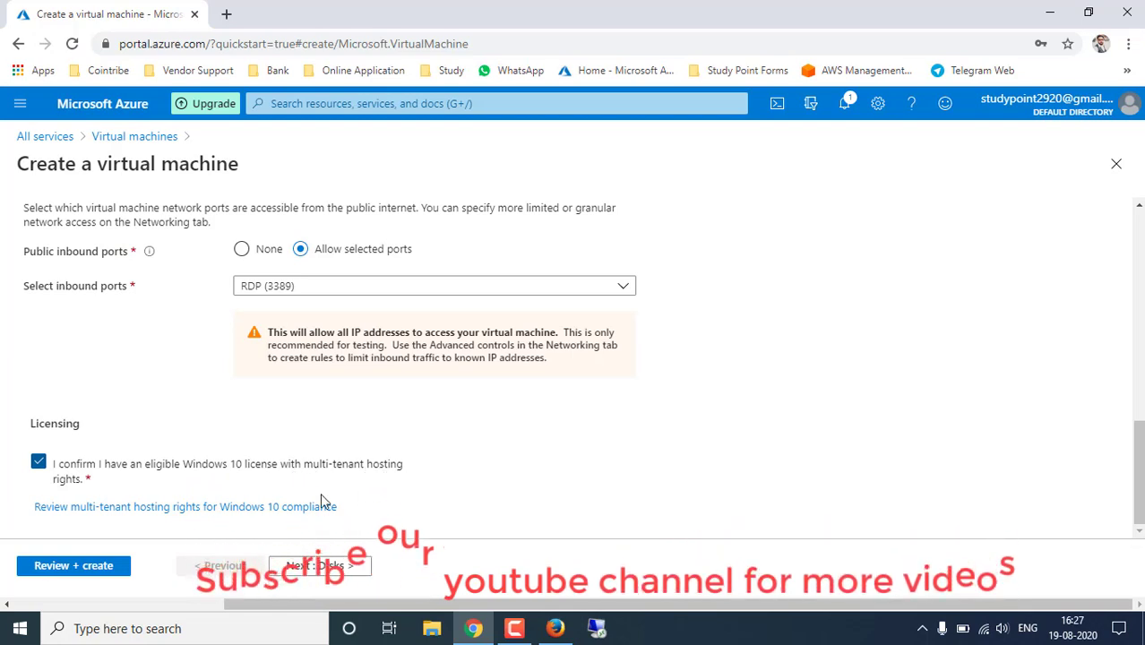
click(318, 567)
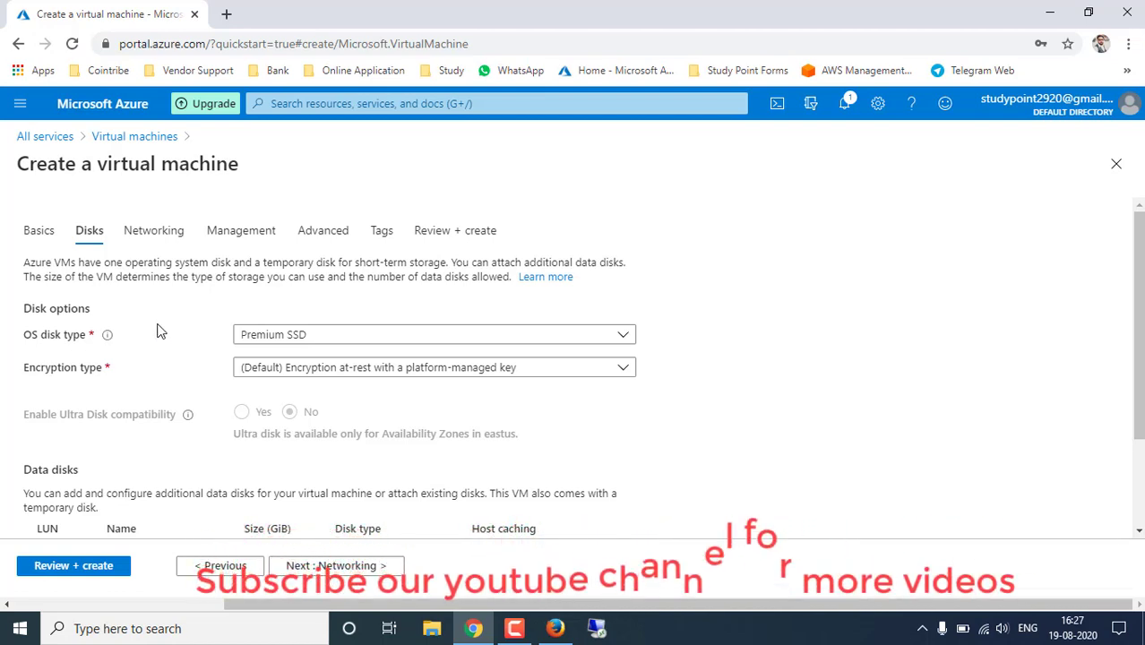
- Pick Standard SSD in the OS disk type dropdown instead of Premium SSD
click(273, 337)
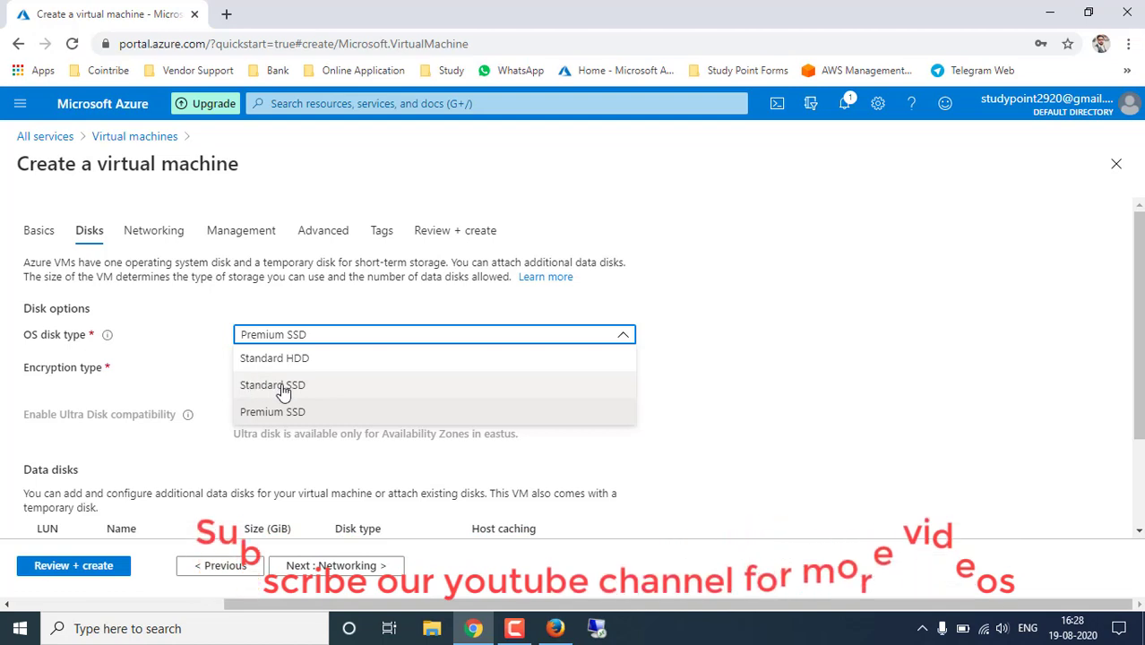
click(253, 385)
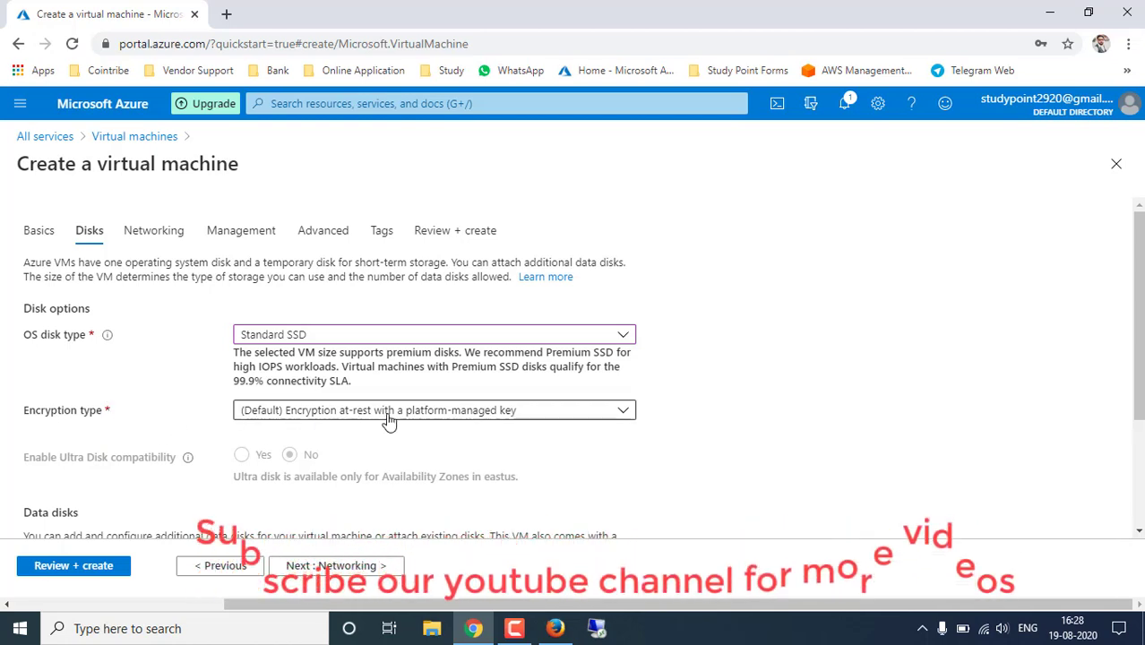
click(455, 415)
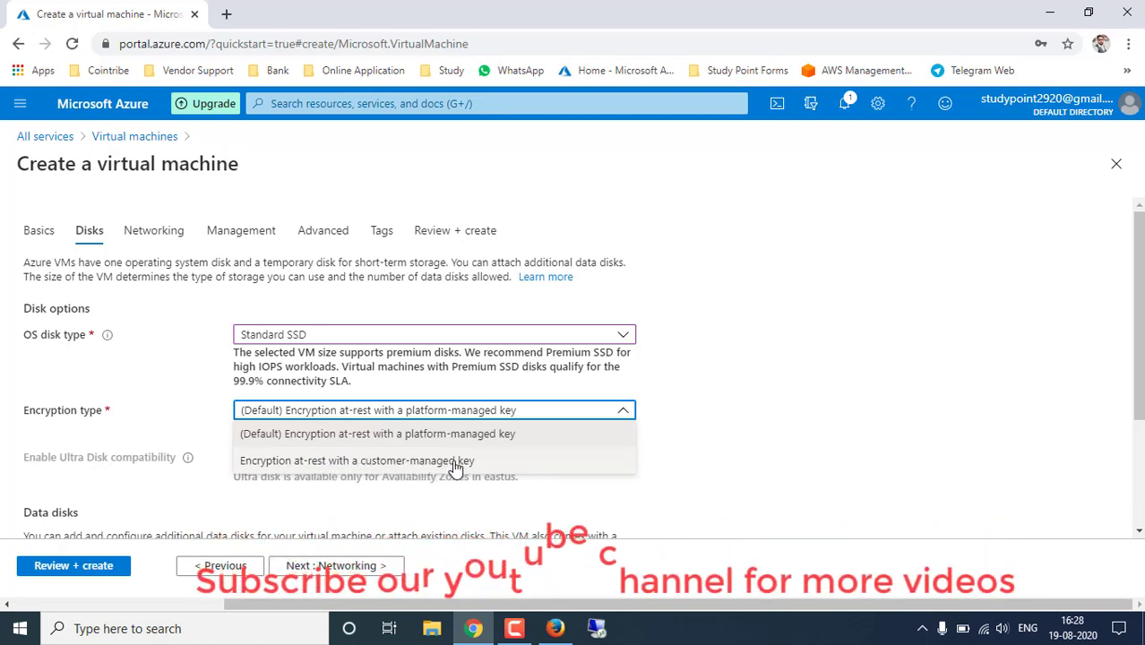
click(736, 427)
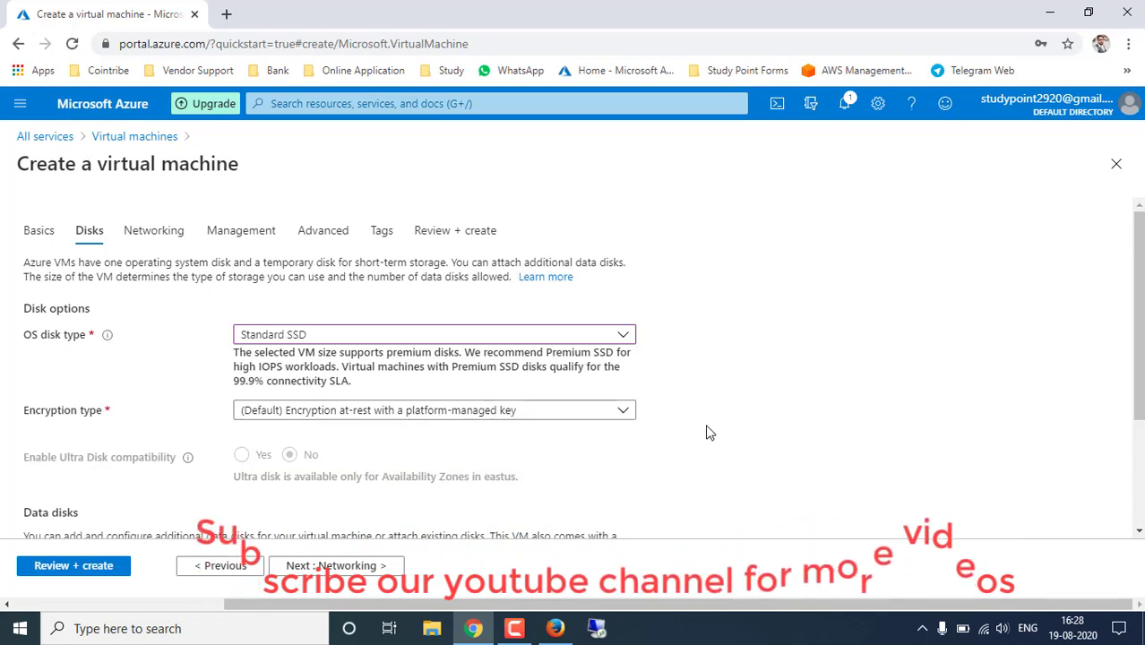
scroll(707, 432, down, 2)
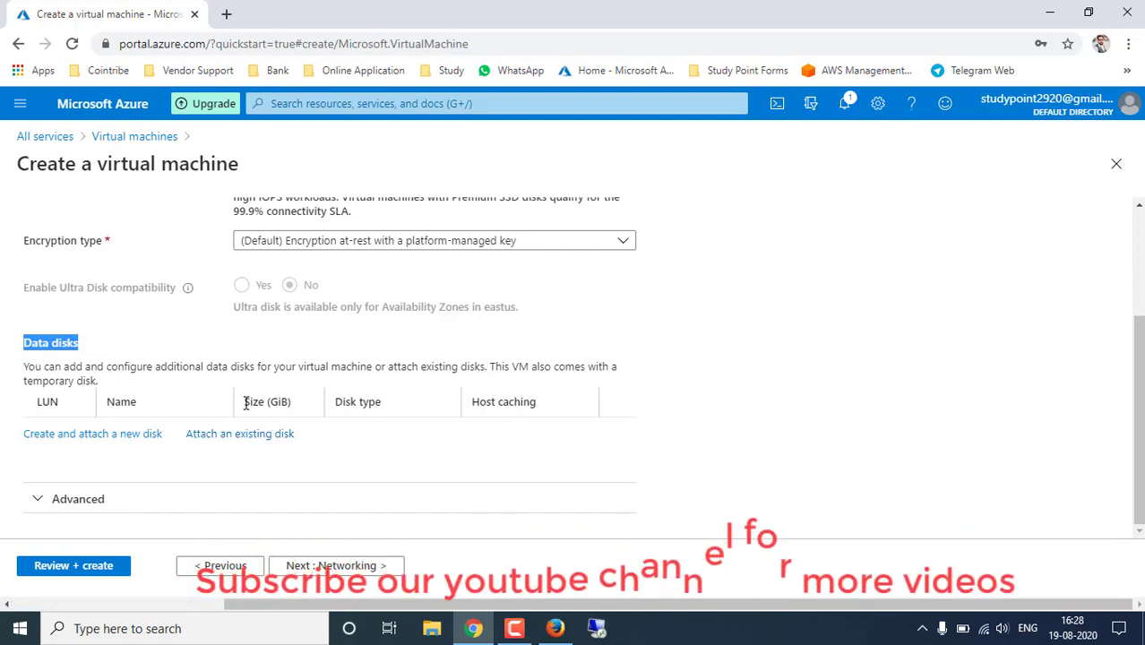
drag(246, 403, 300, 402)
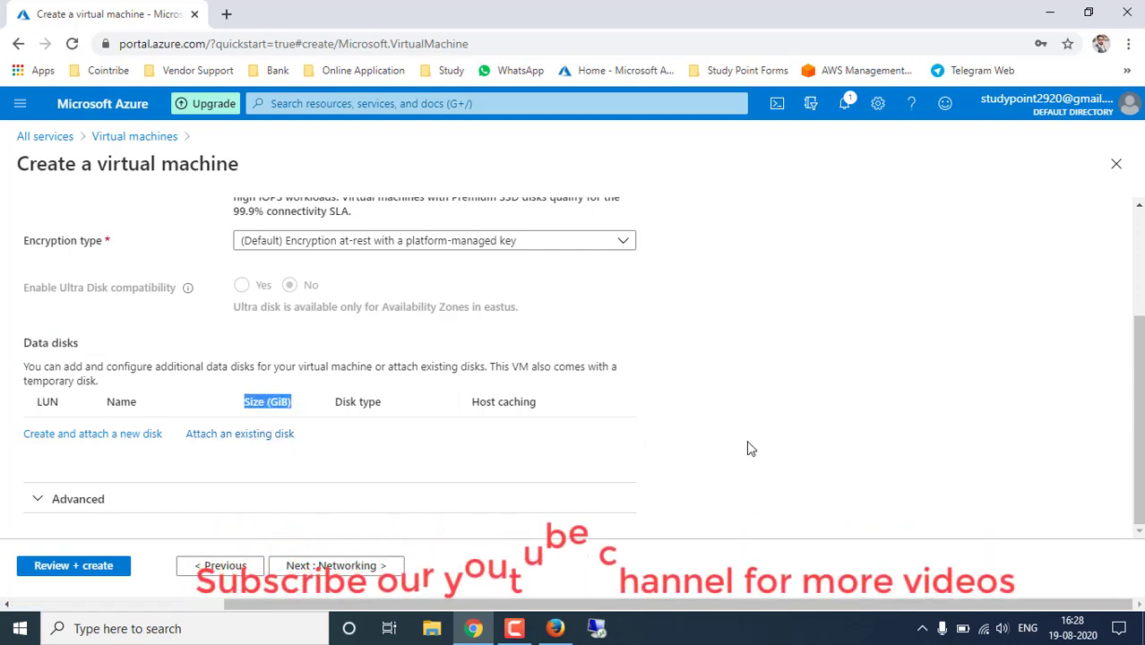
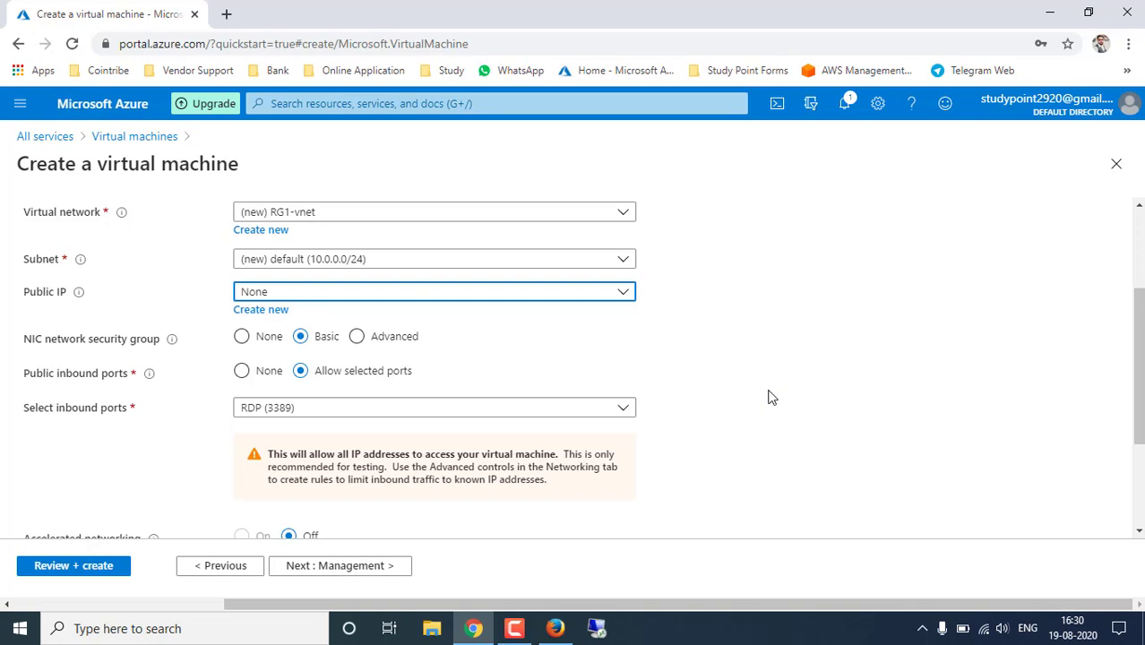
- Assign the new public IP demo-ip, then review the security group and inbound port settings
click(620, 292)
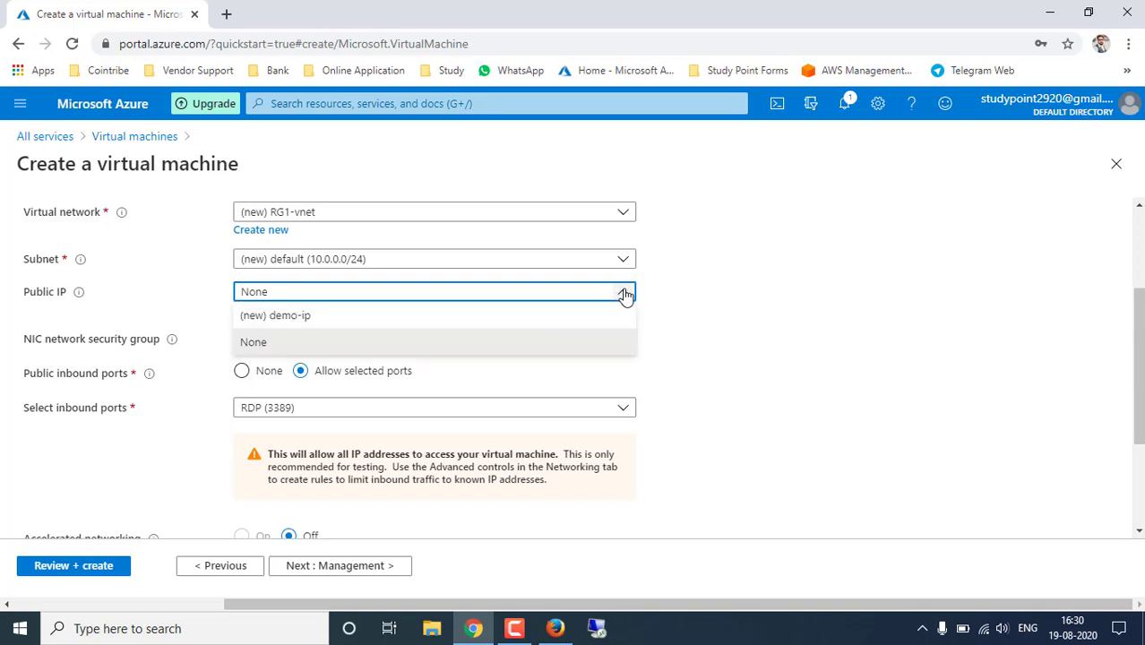
click(348, 319)
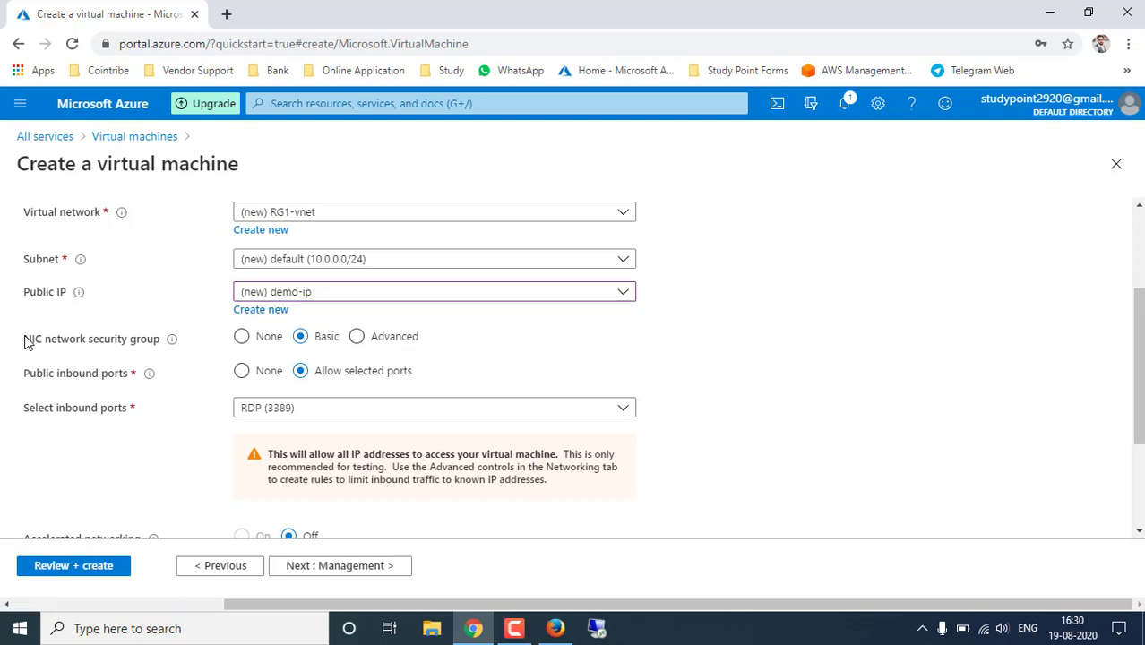
drag(24, 339, 157, 342)
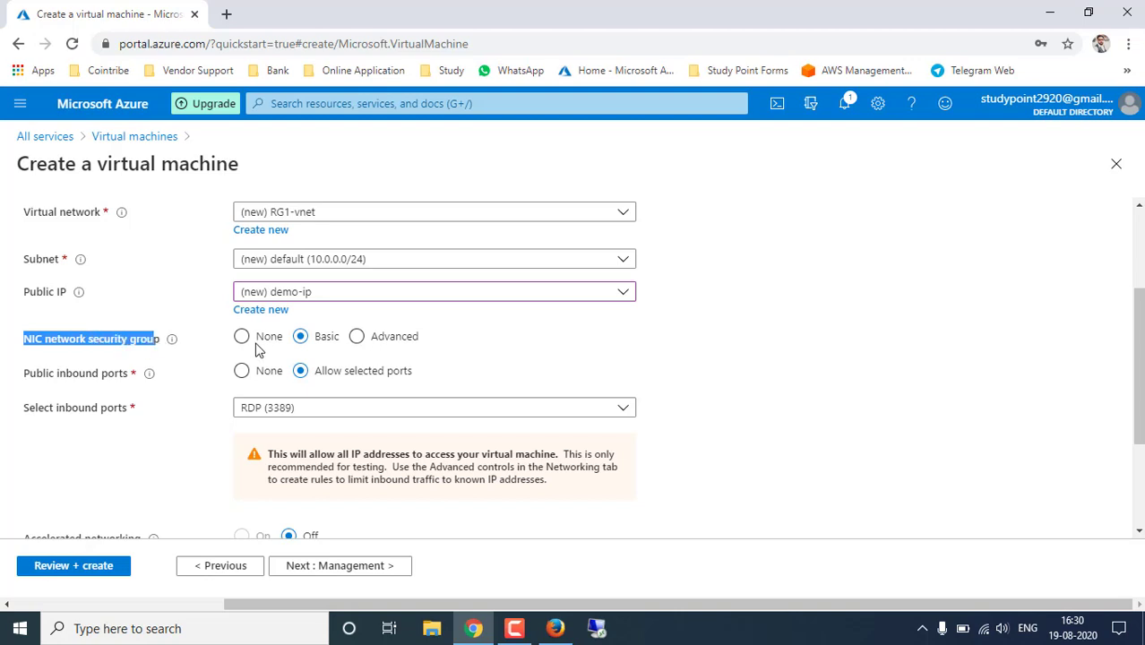
click(760, 376)
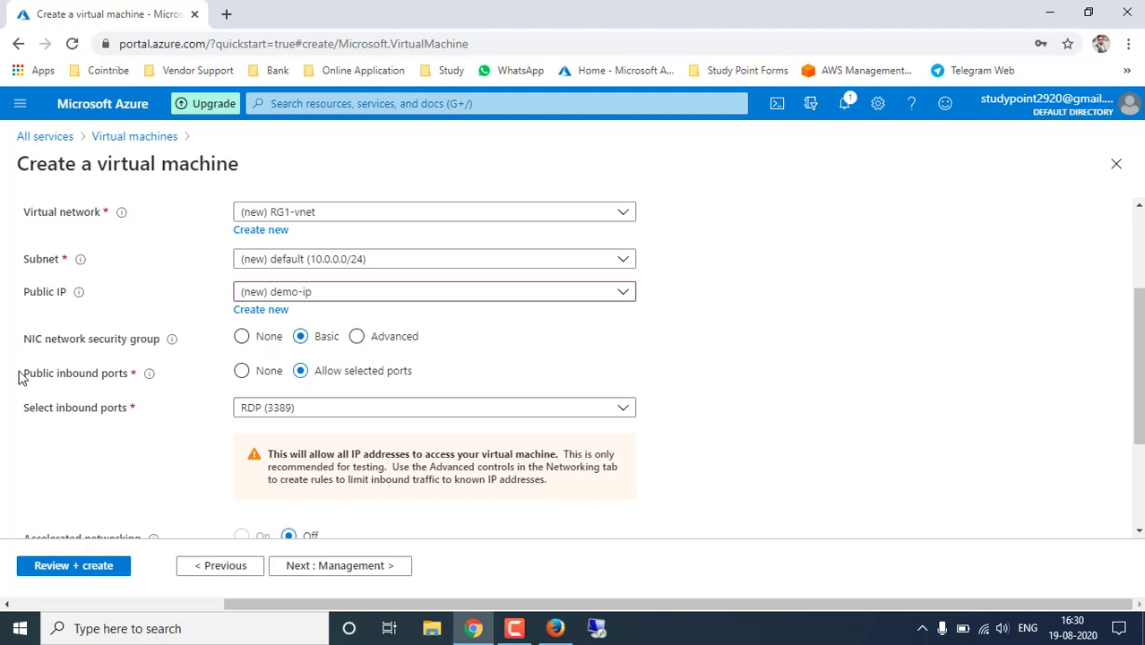
drag(32, 381, 130, 380)
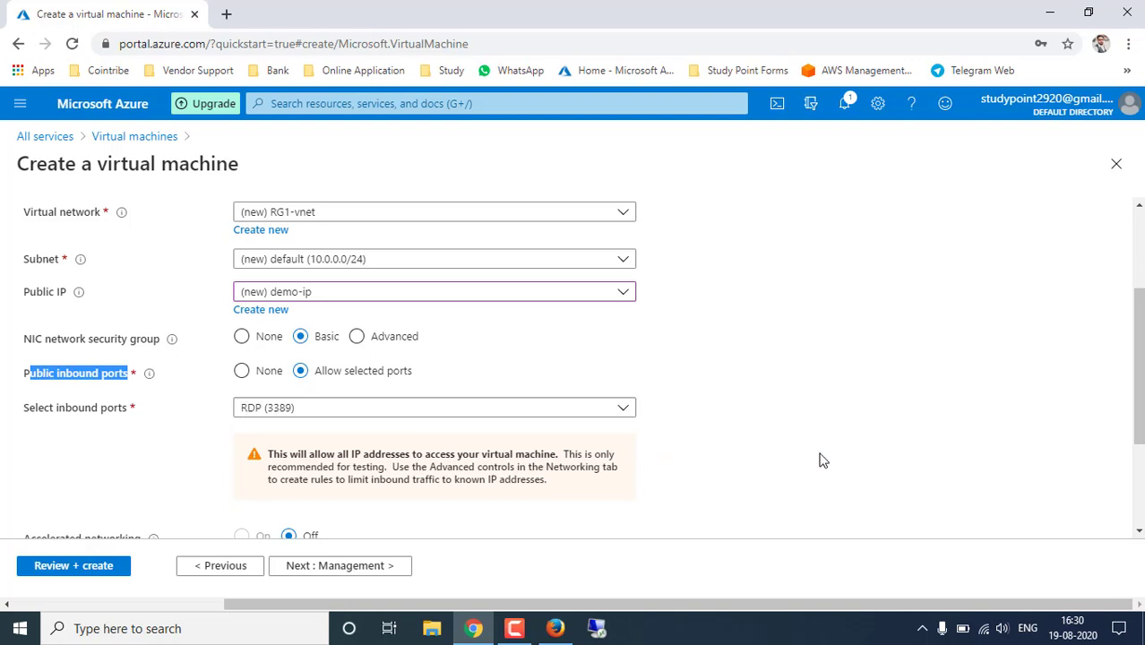
scroll(806, 461, down, 2)
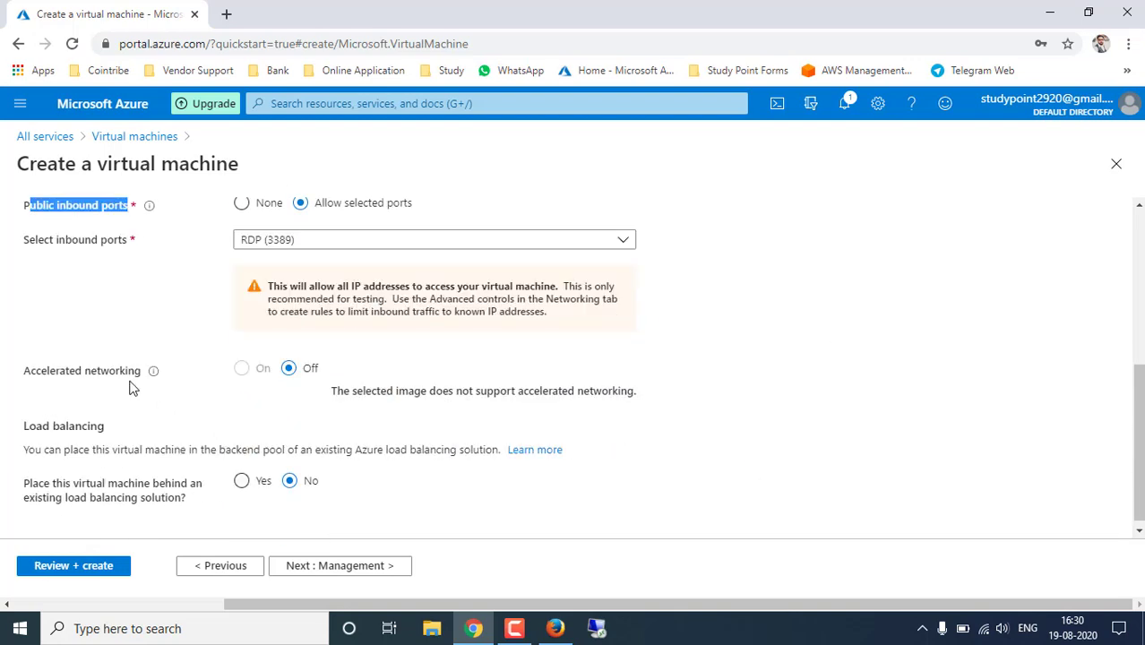
click(78, 373)
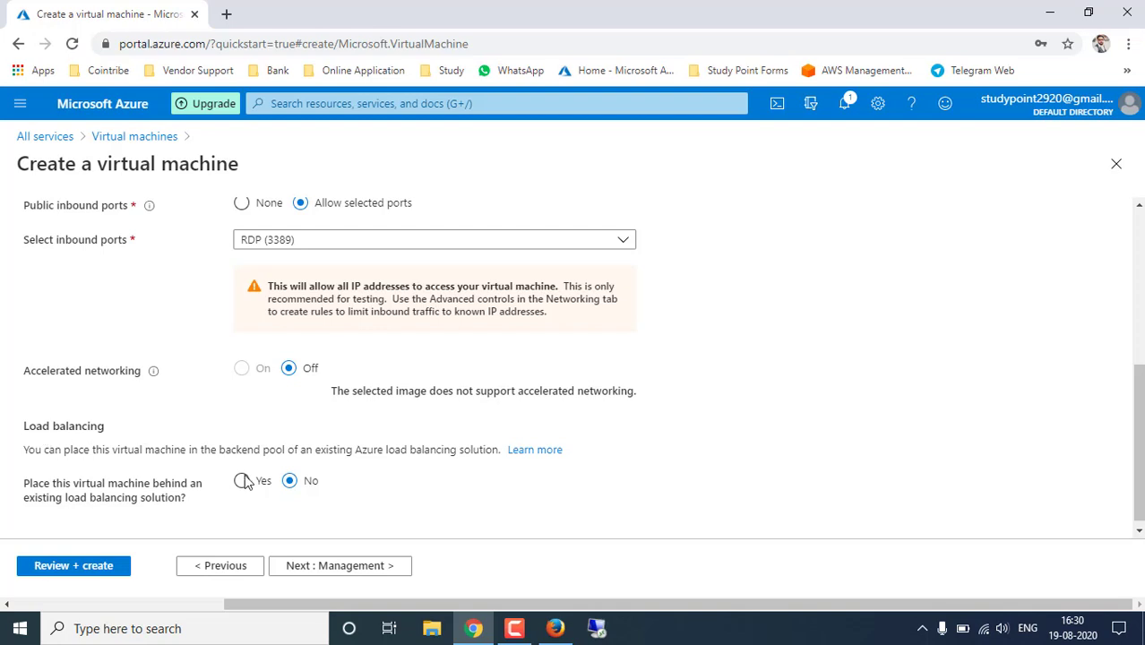
click(341, 566)
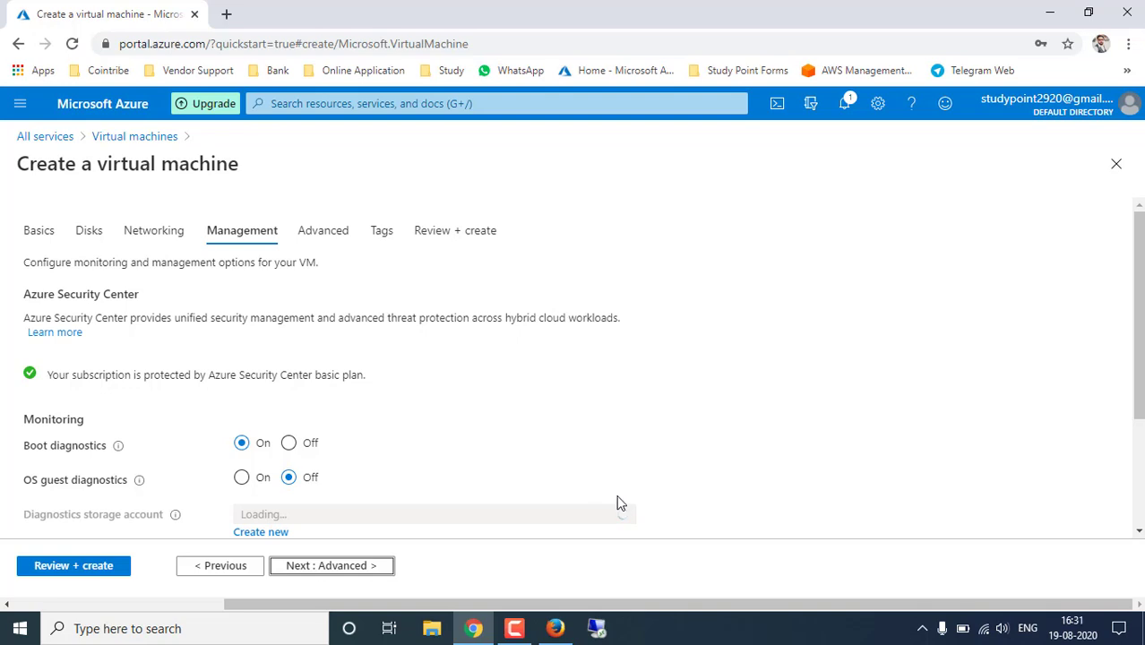
- Turn boot diagnostics Off and leave Extensions and Custom data blank on Advanced
click(289, 442)
scroll(448, 434, down, 2)
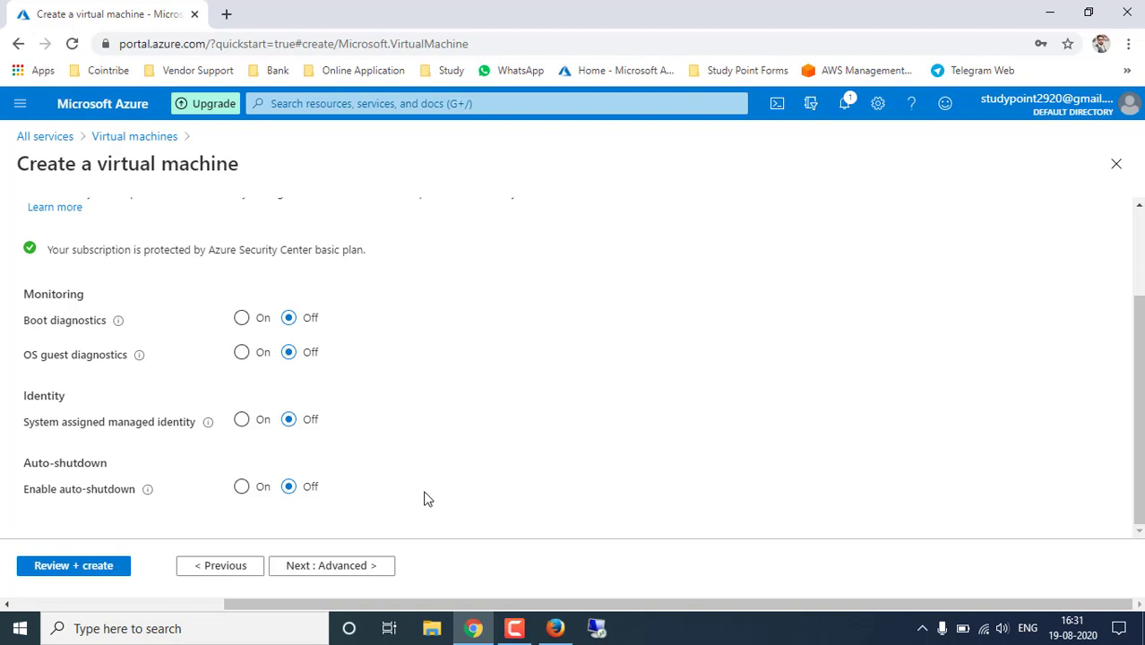
click(347, 568)
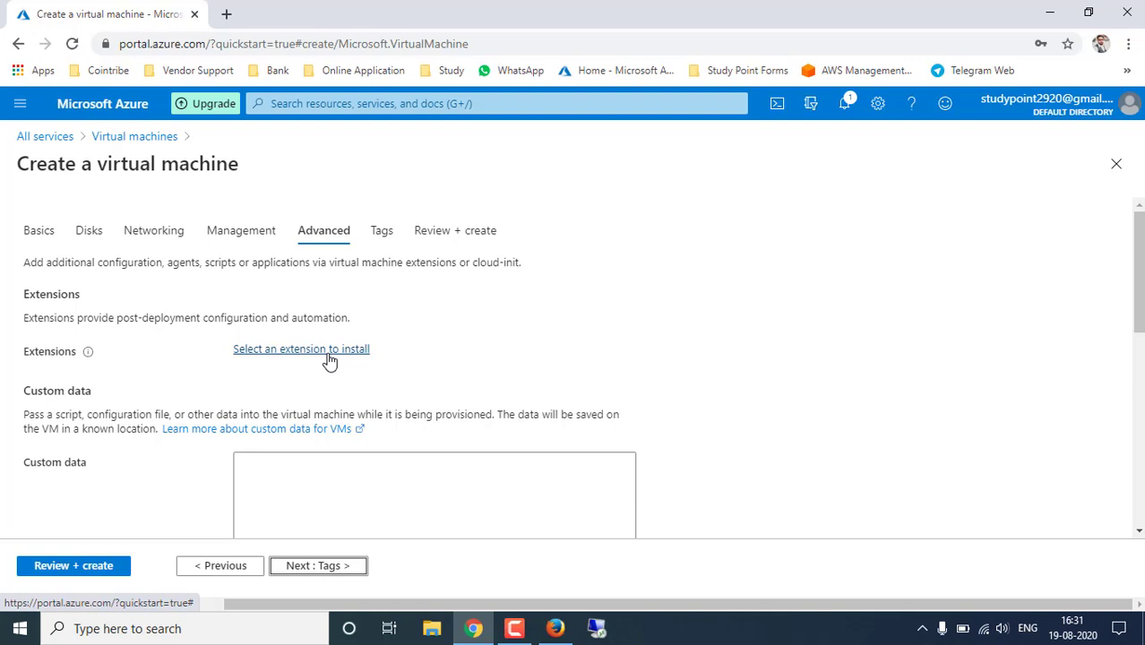
scroll(462, 371, down, 1)
click(351, 407)
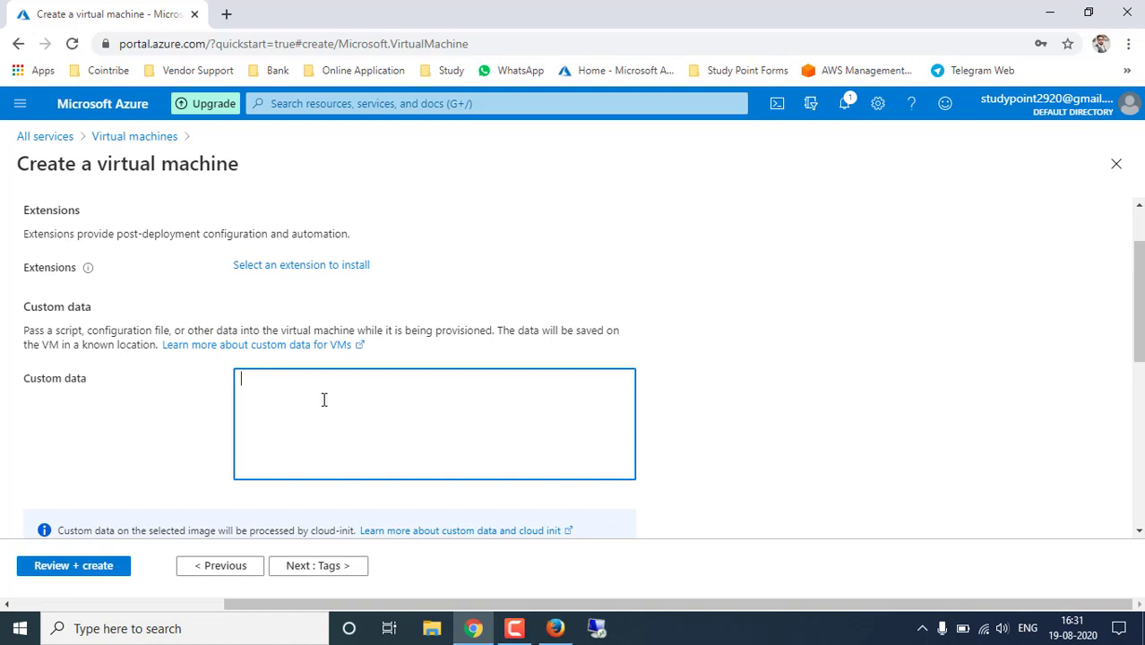
scroll(362, 398, up, 1)
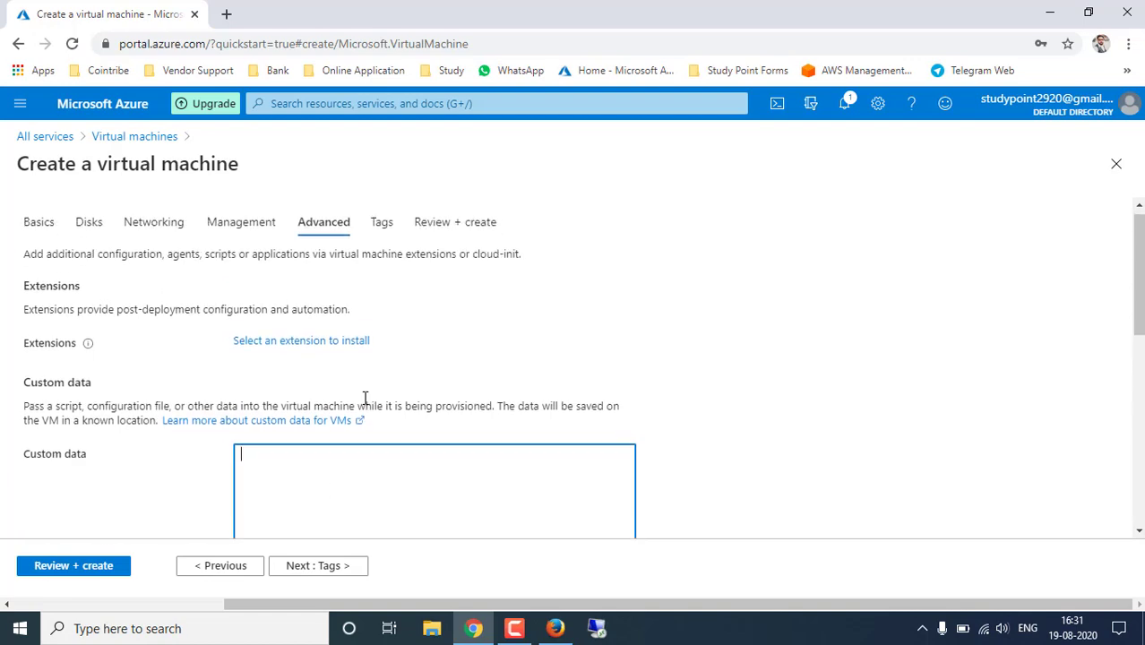
click(328, 572)
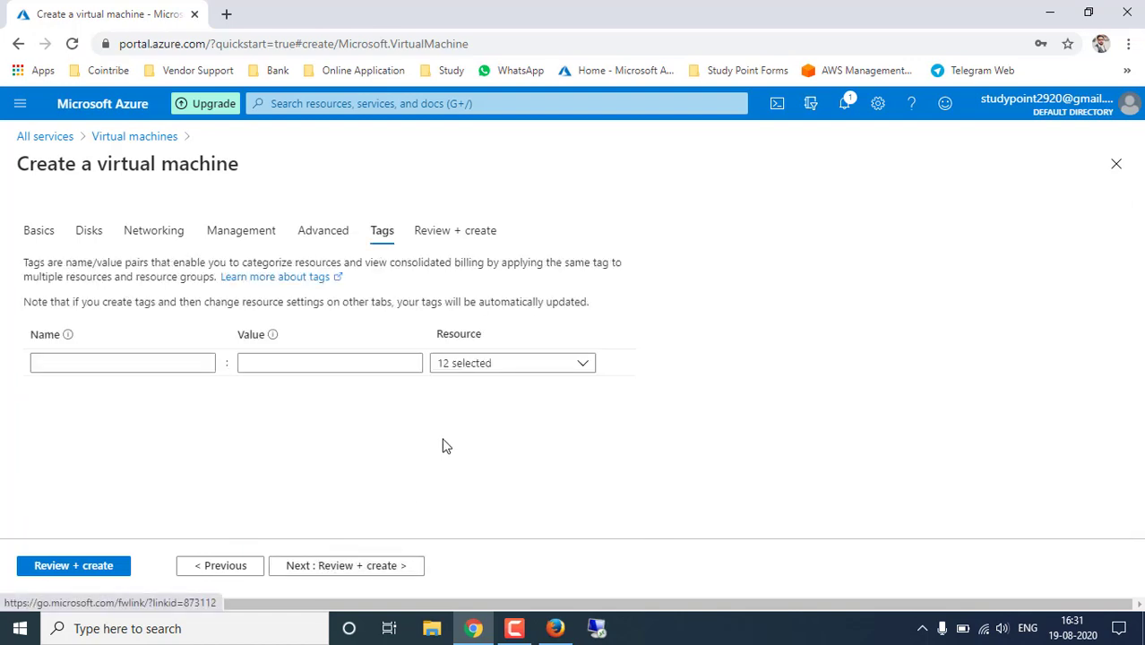
- Add the tag finance with value TallyERP to all 12 selected resources
click(135, 362)
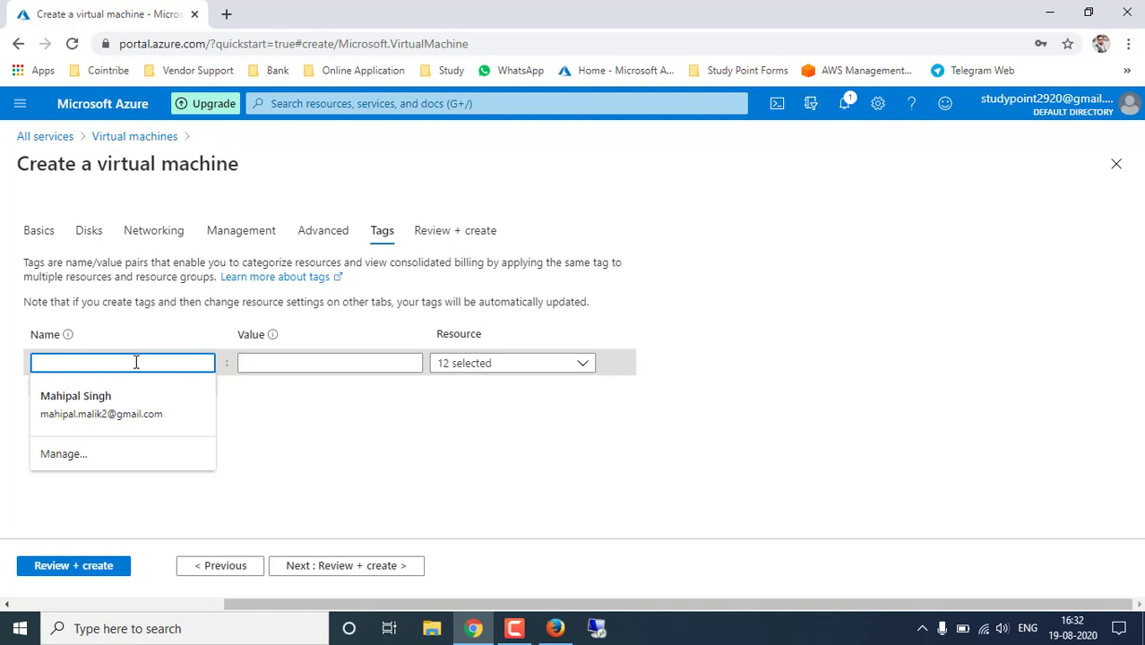
text(finance)
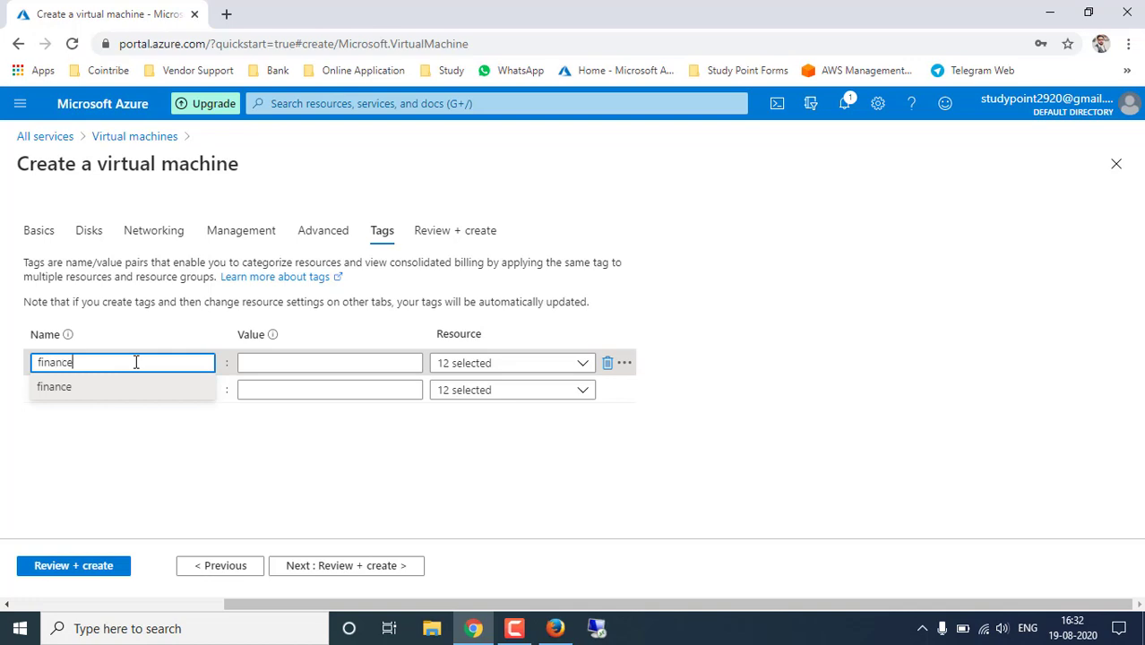
key(Tab)
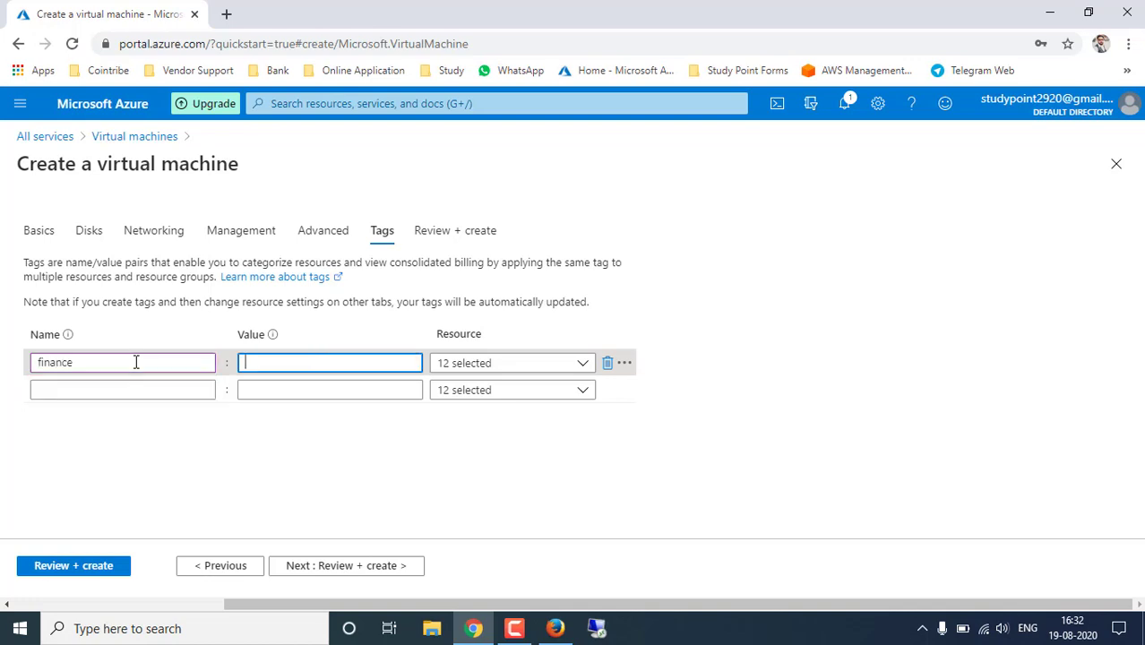
text(ally)
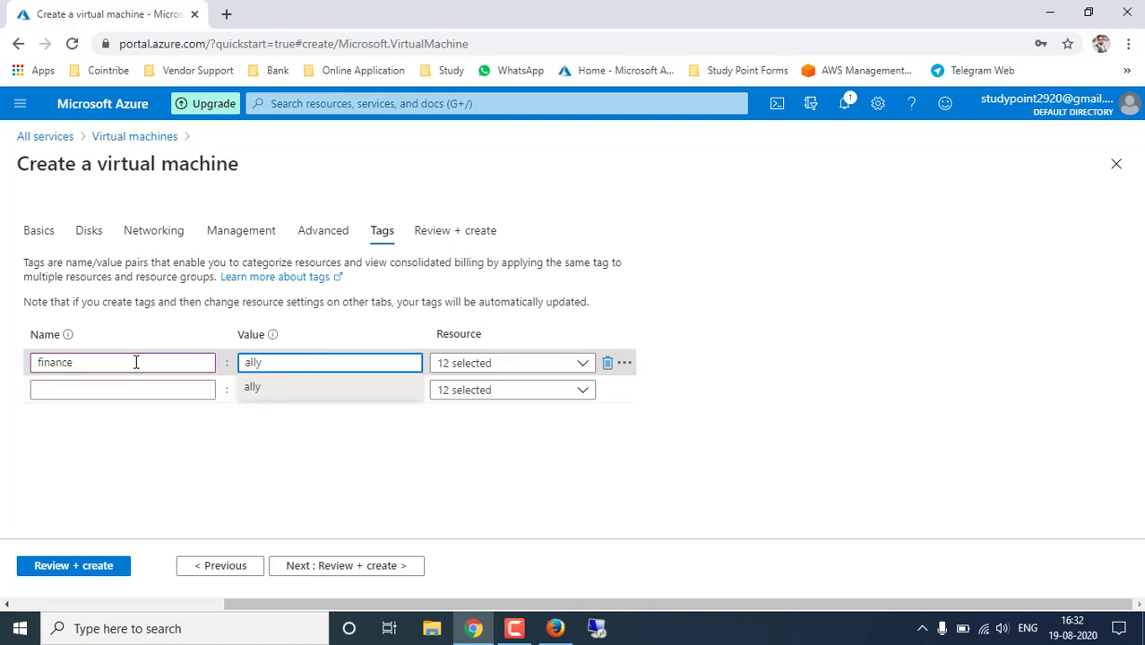
key(BackSpace)
key(BackSpace)
key(BackSpace)
key(BackSpace)
text(TallyERP)
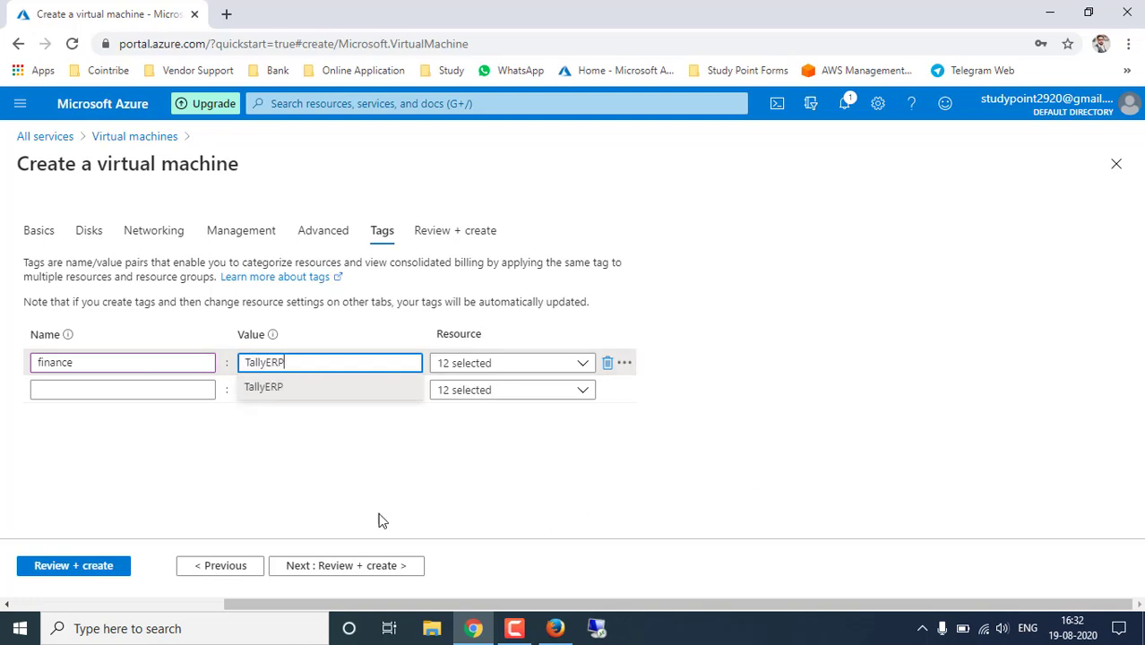
click(357, 566)
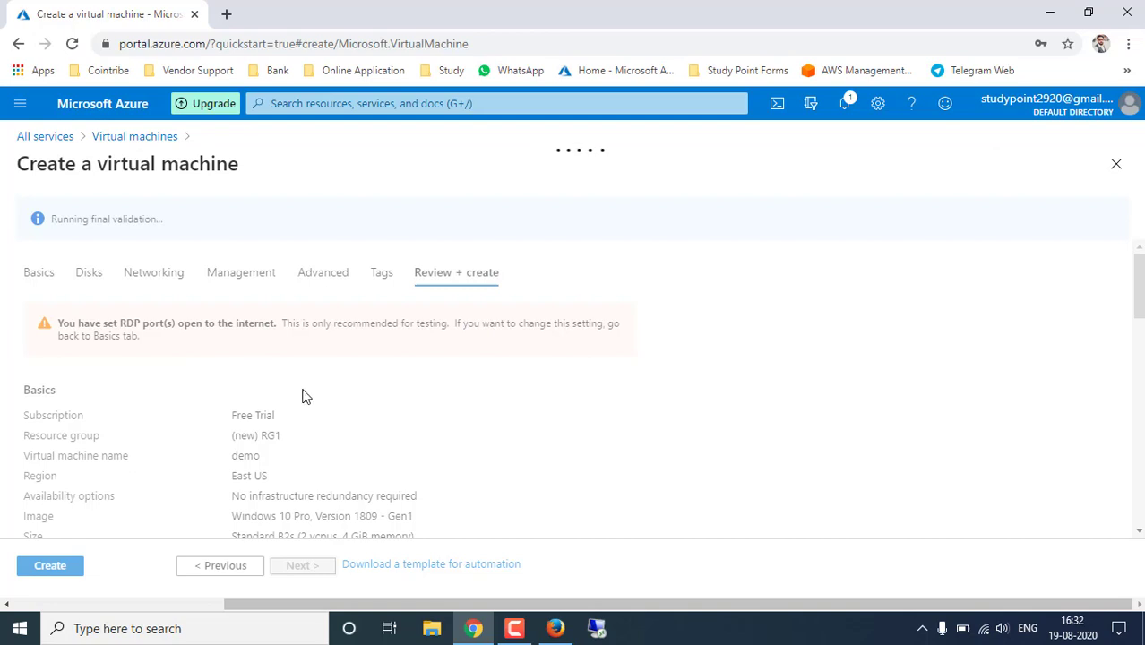
- Scroll through the passed-validation summary and recheck the Networking settings
scroll(325, 404, down, 3)
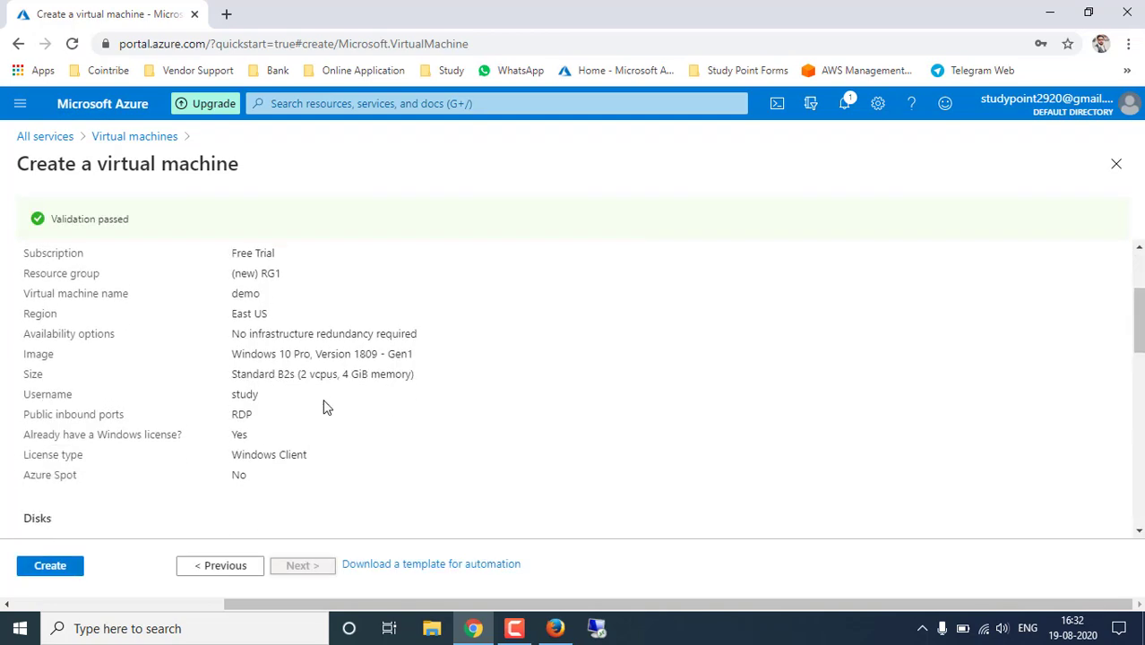
scroll(324, 405, down, 10)
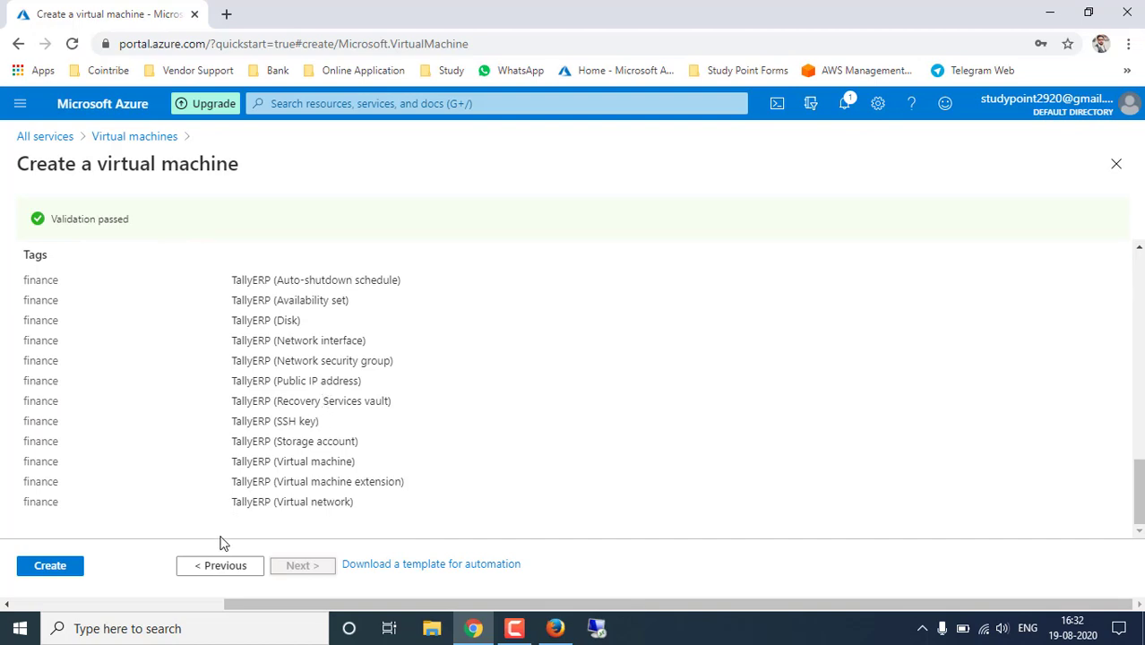
scroll(295, 439, up, 5)
scroll(282, 494, up, 5)
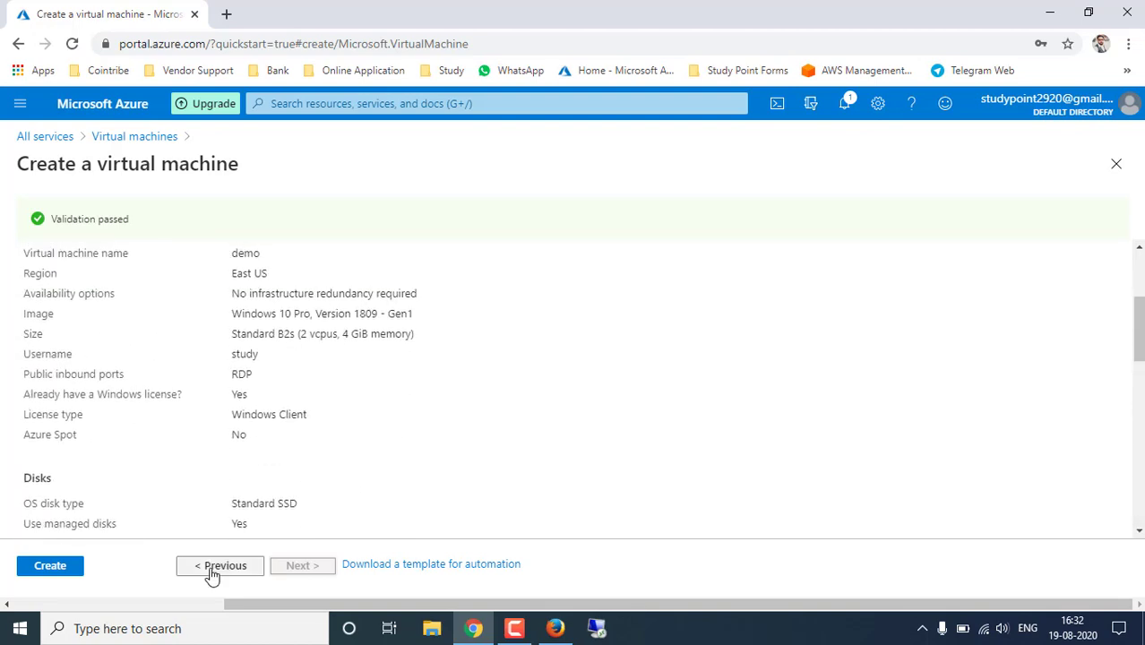
scroll(305, 450, up, 3)
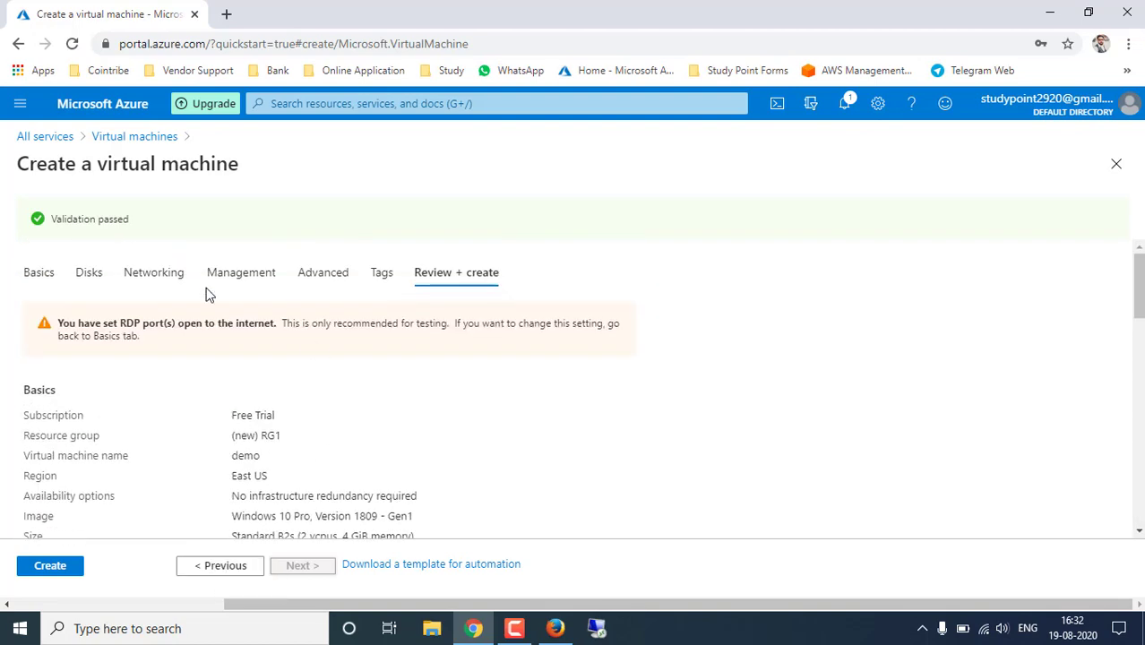
click(153, 269)
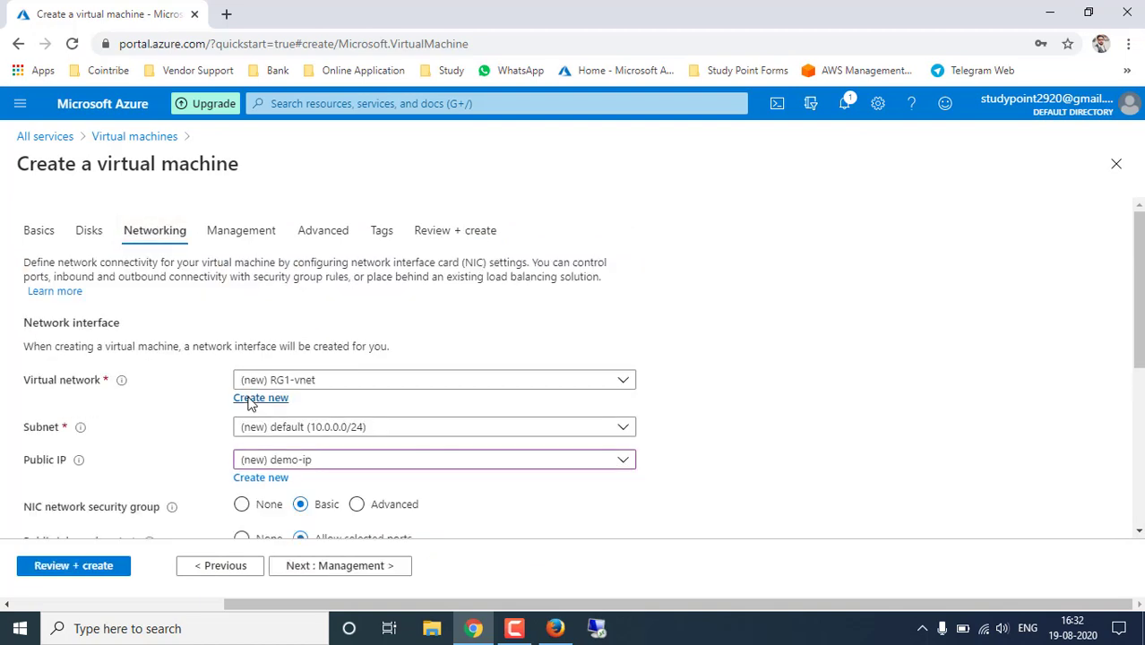
click(459, 232)
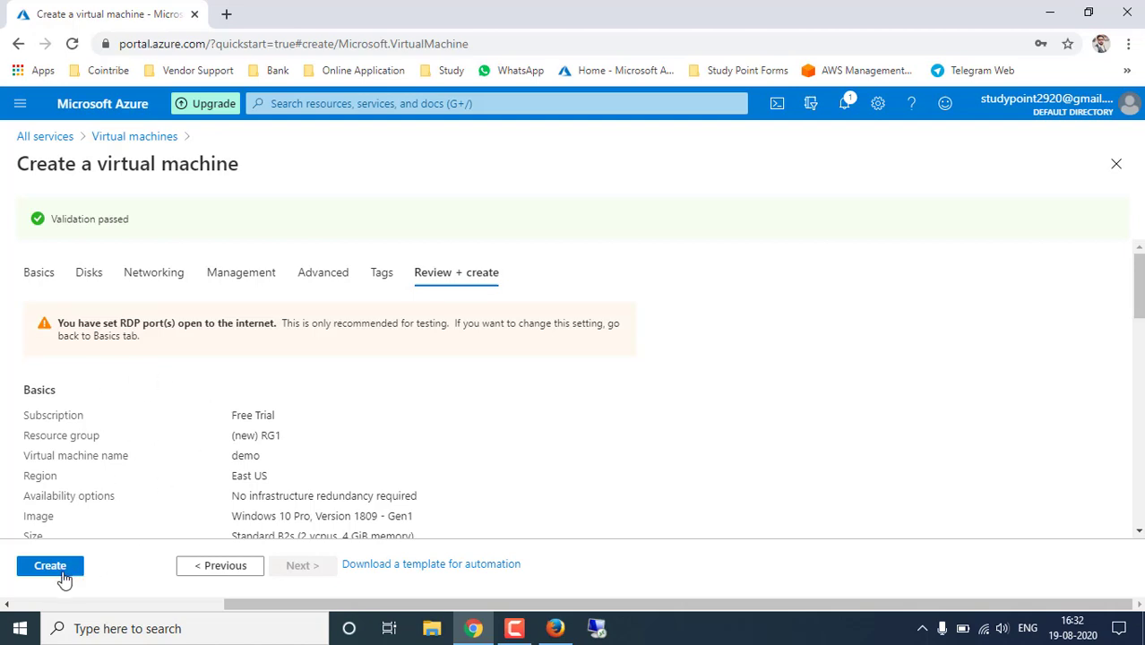
- Create the demo VM and widen the Type column on the deployment progress page
click(47, 571)
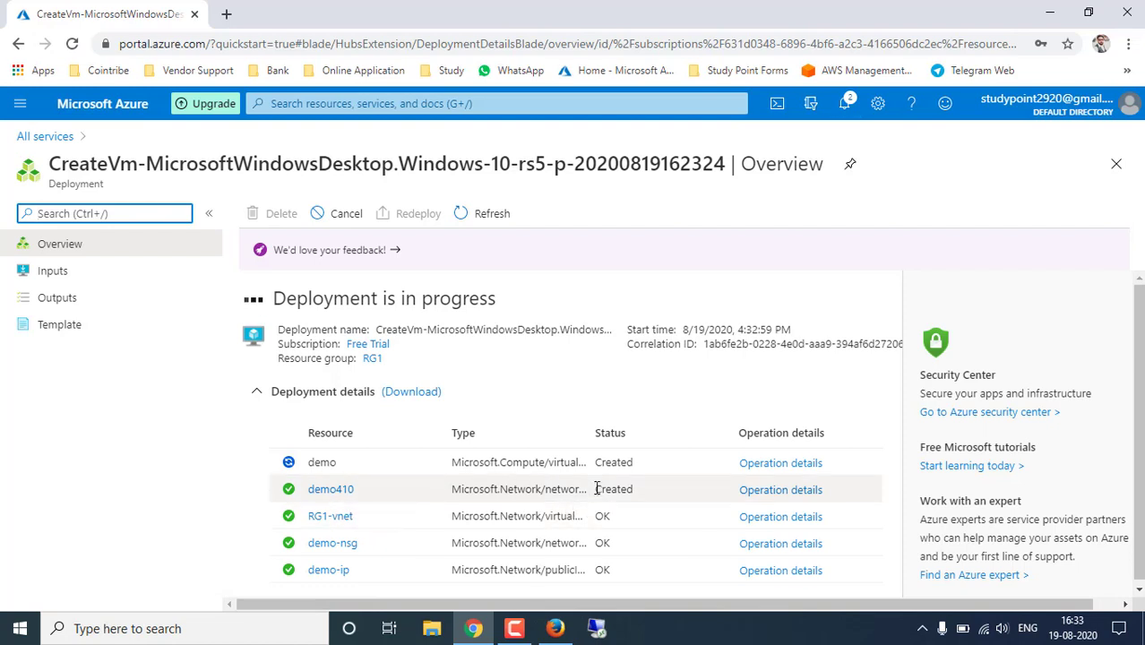
drag(593, 433, 698, 460)
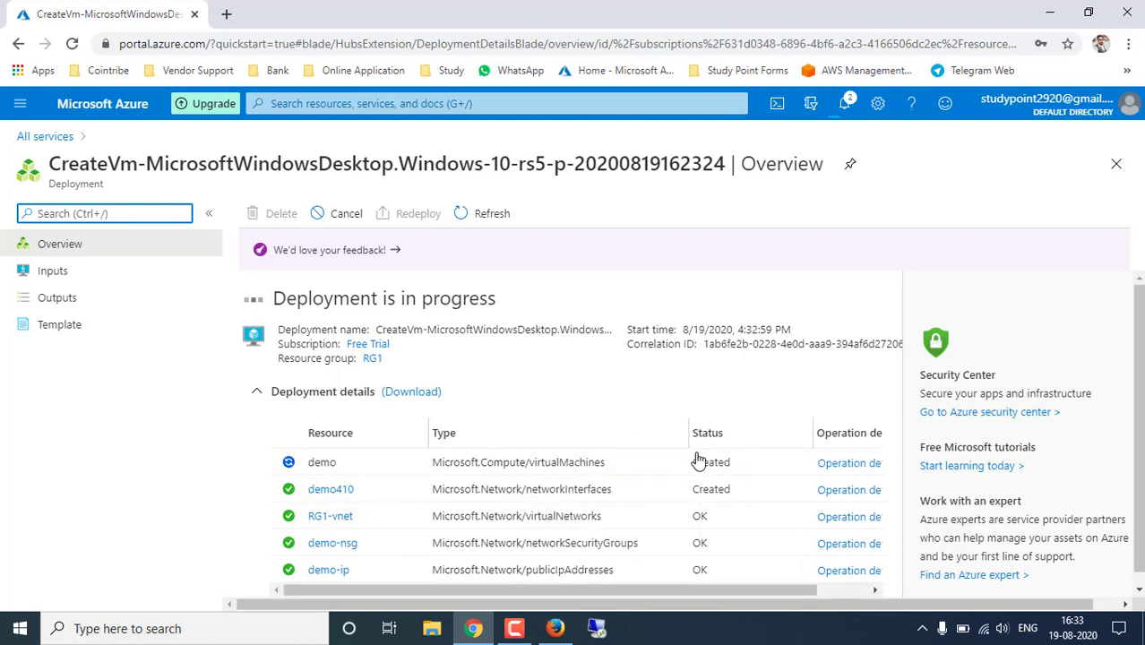
scroll(557, 504, down, 1)
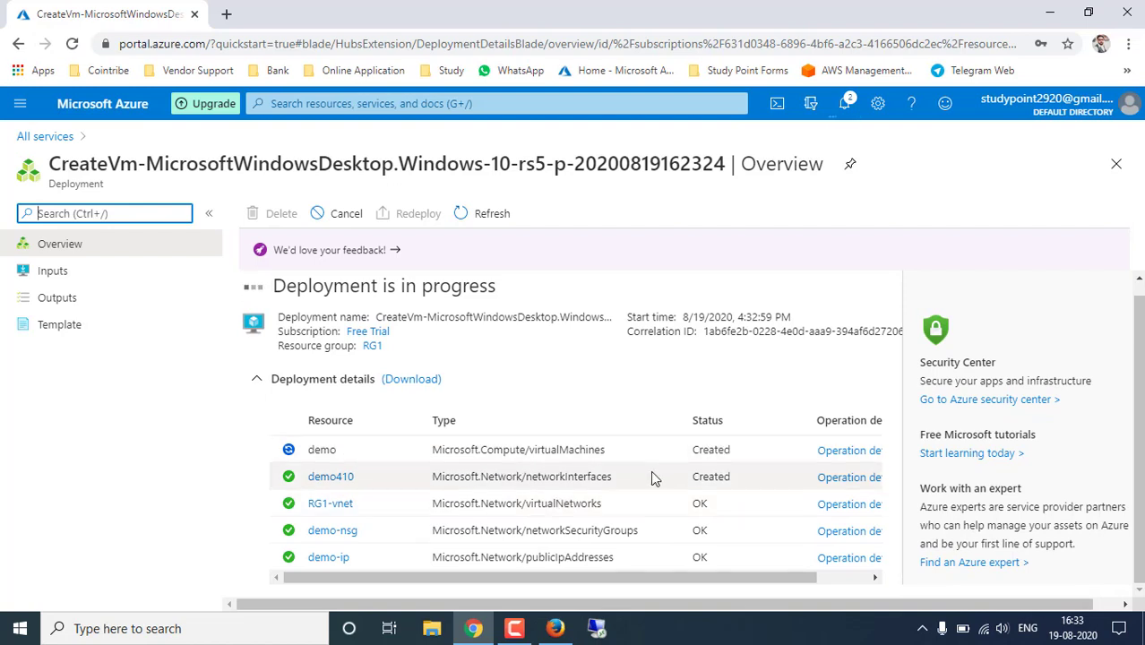
click(321, 450)
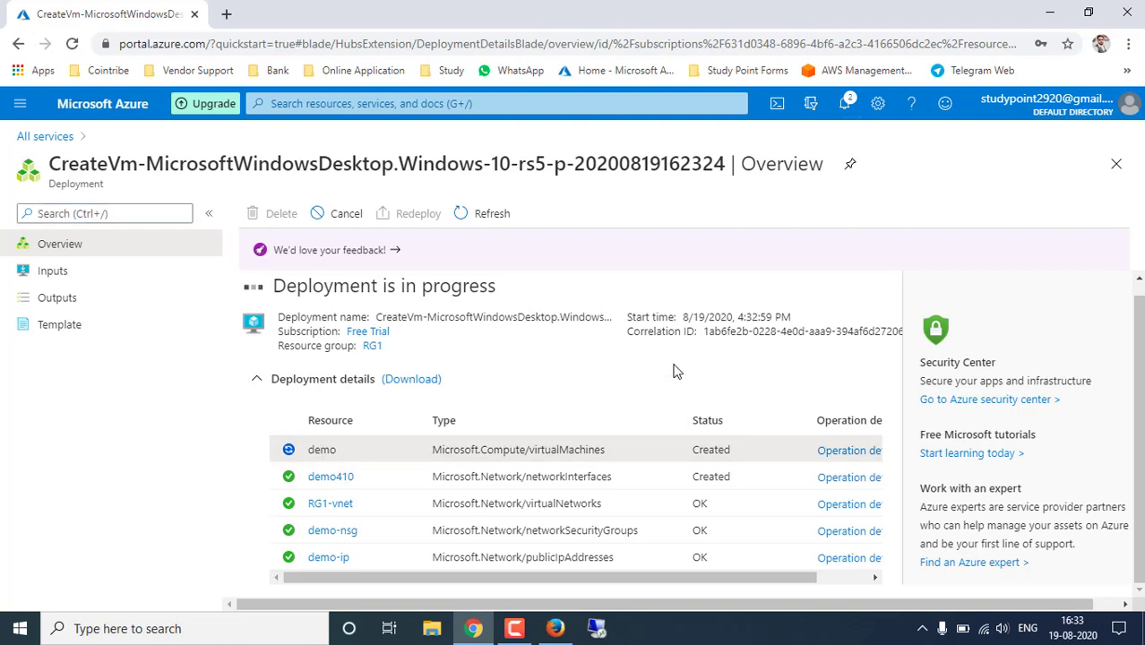
- Open the portal Home page from the main menu in a new browser tab
click(19, 107)
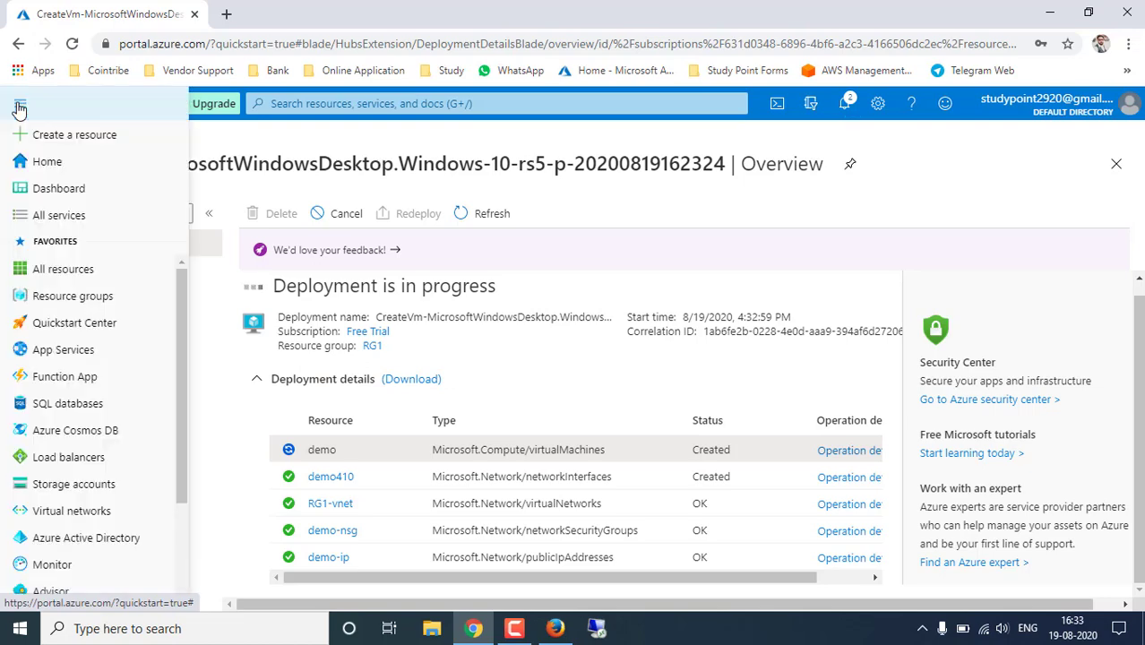
ctrl+click(59, 165)
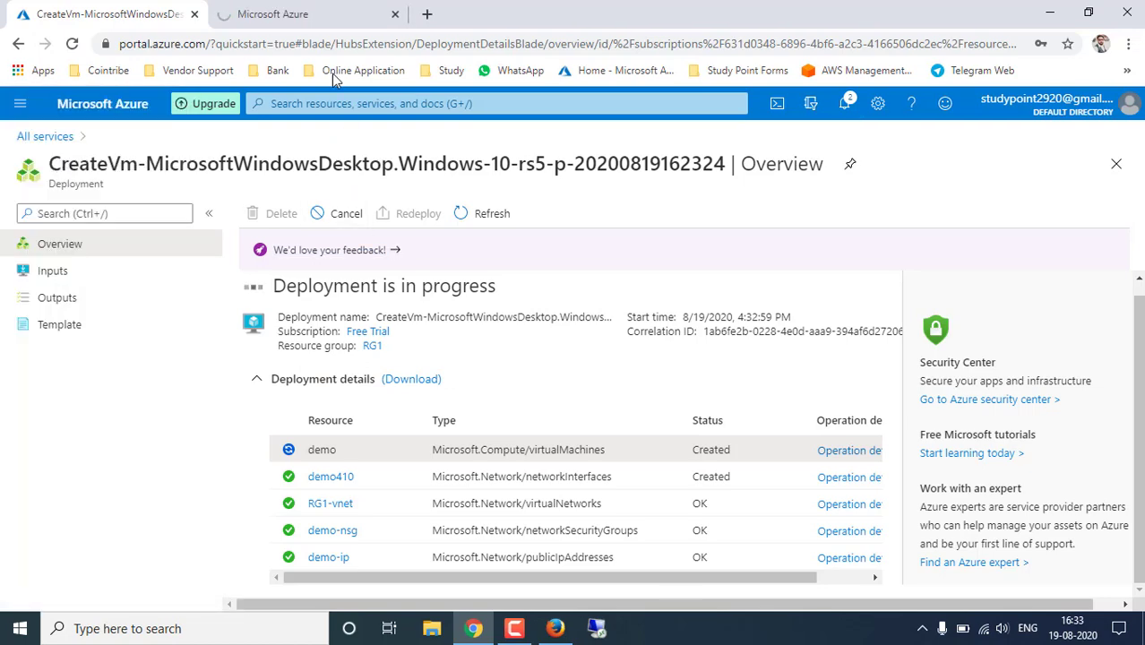
click(337, 14)
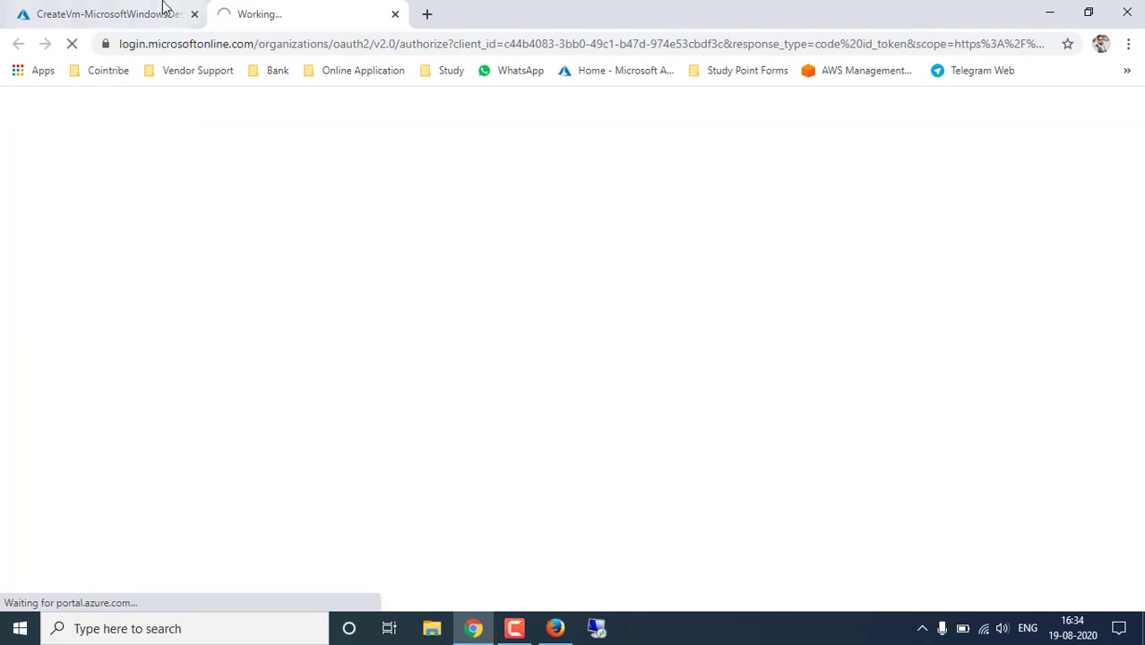
click(154, 11)
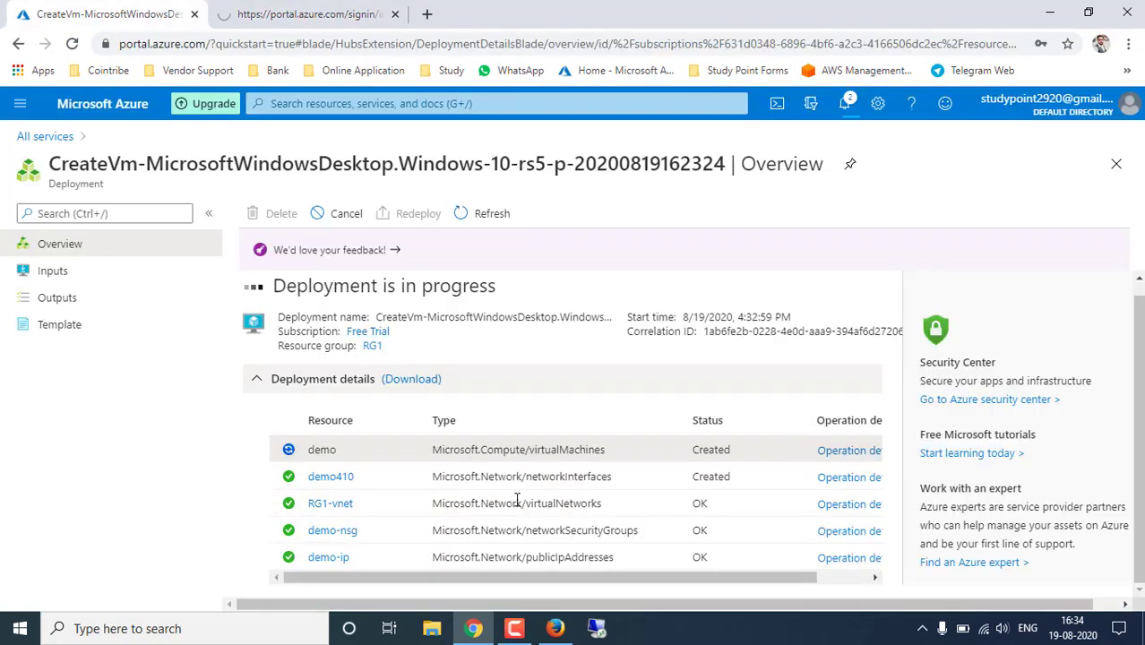
click(306, 9)
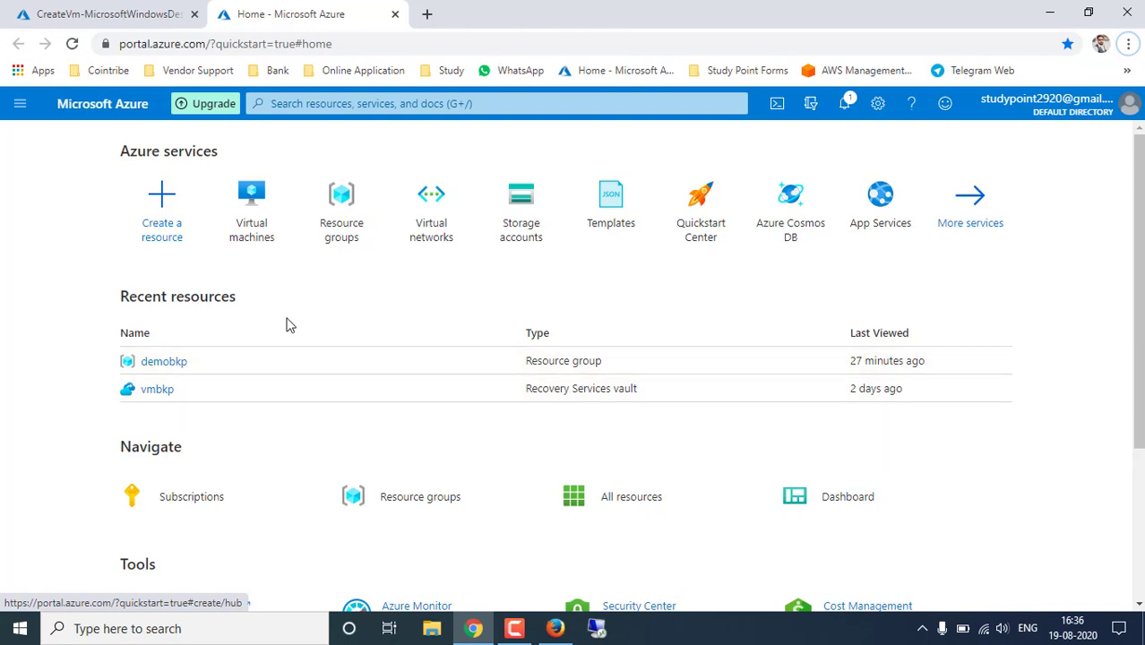
- Open the Virtual machines tile under Azure services on the Home page
click(253, 215)
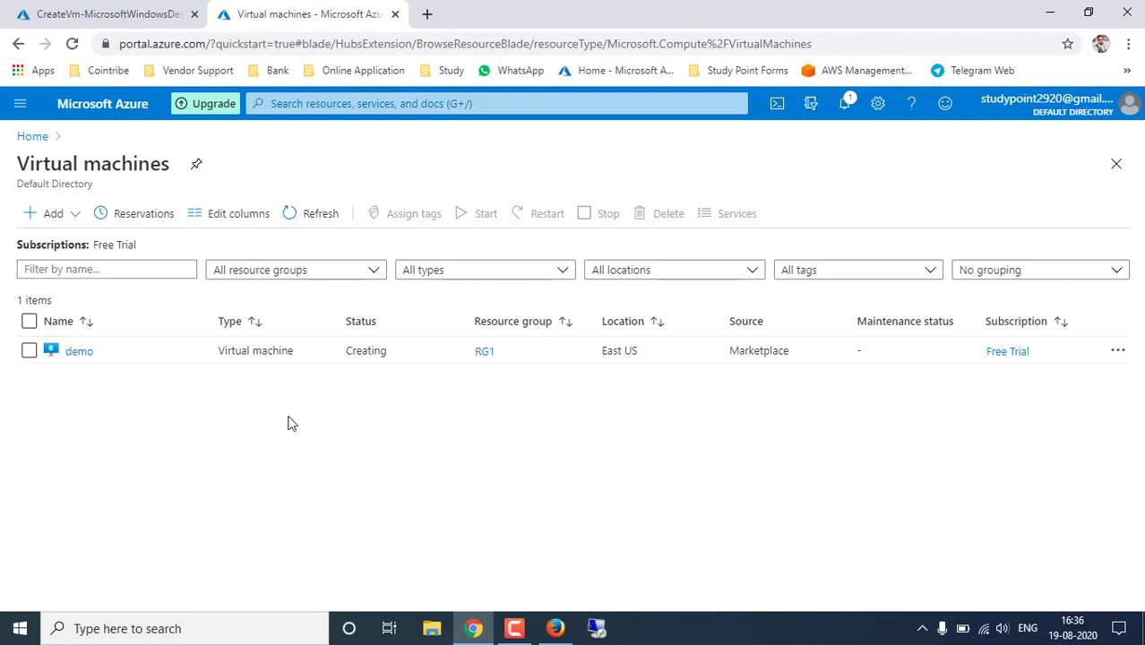
- Open demo and highlight its Windows OS, size, public IP and subnet in Essentials
click(77, 355)
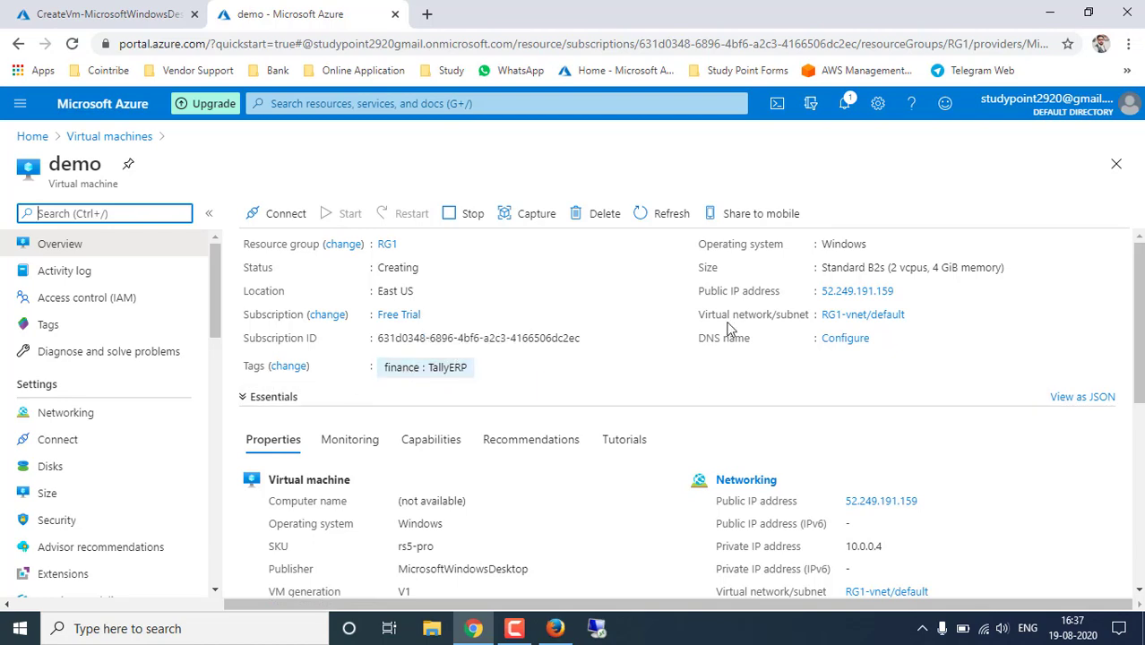
drag(751, 244, 877, 244)
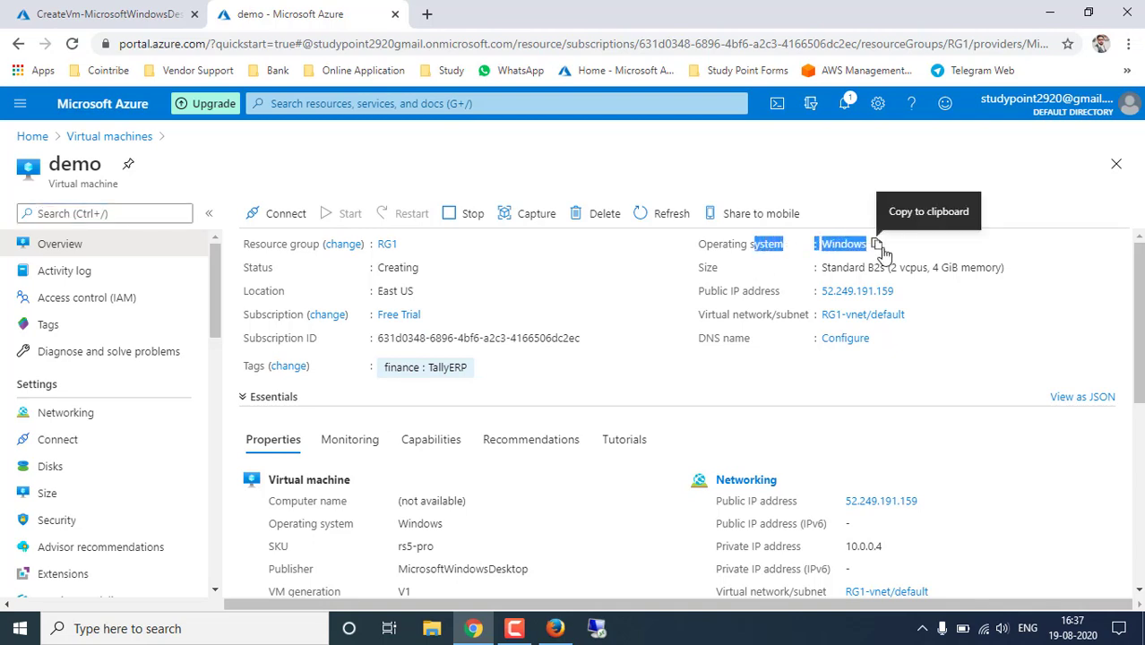
click(726, 285)
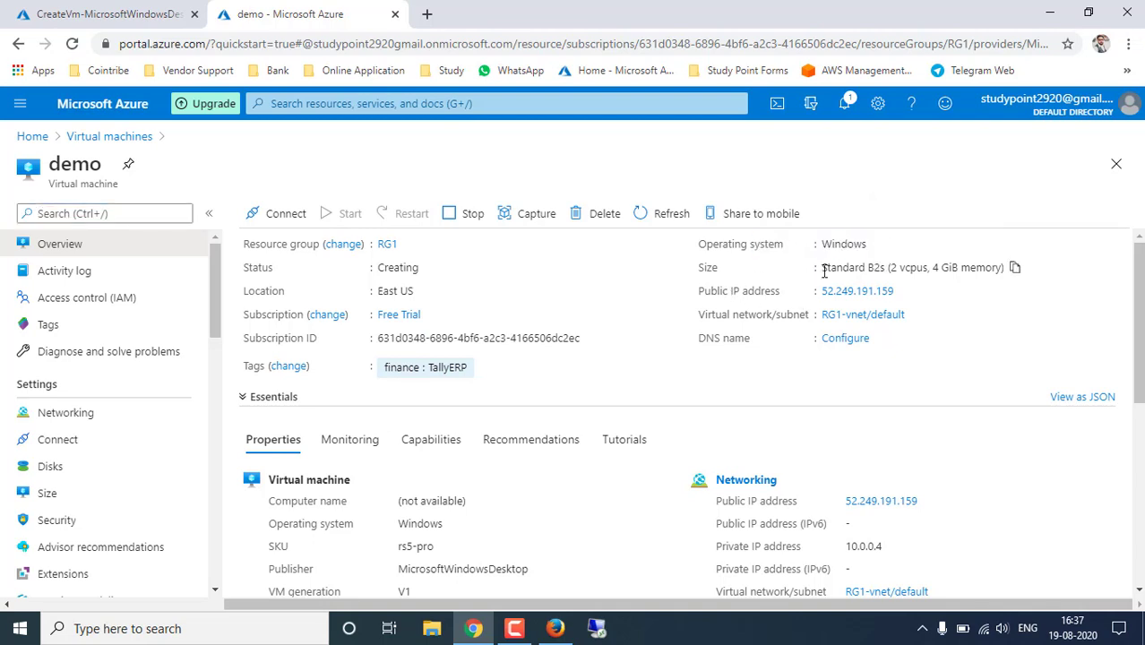
drag(823, 269, 987, 267)
click(927, 338)
drag(702, 297, 869, 302)
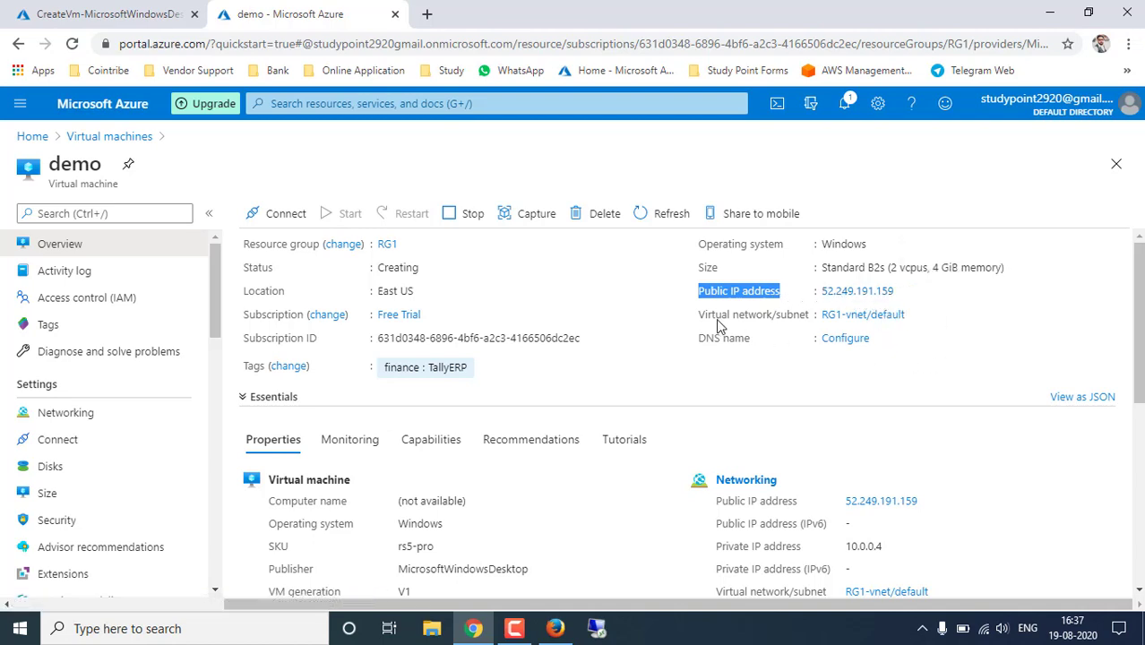
drag(812, 320, 794, 320)
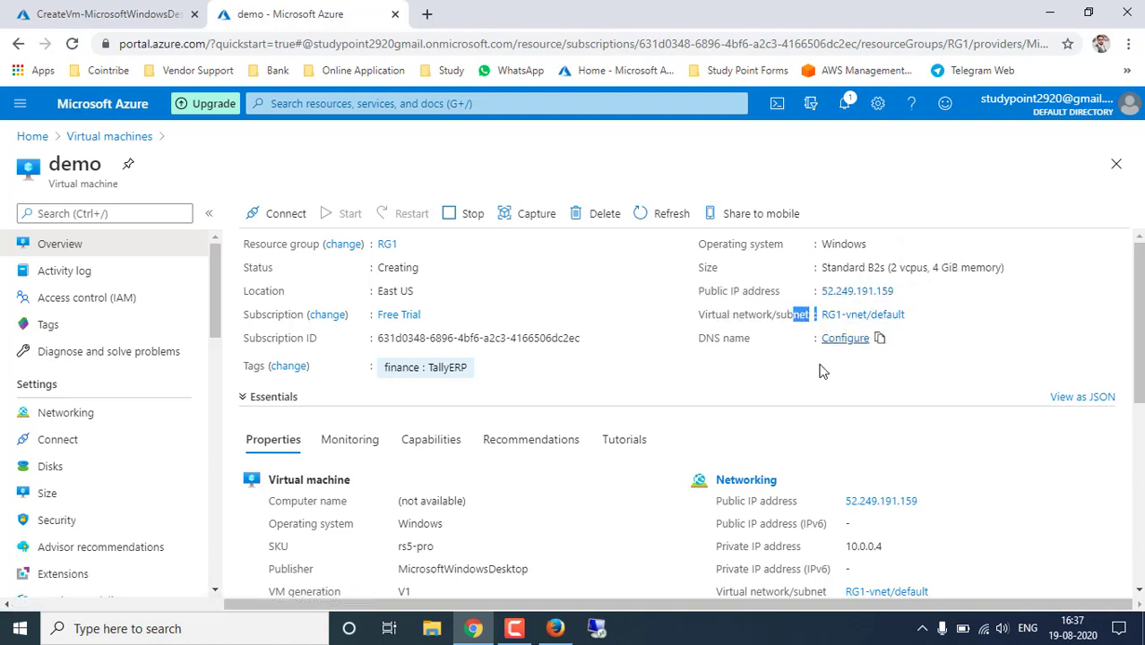
click(757, 371)
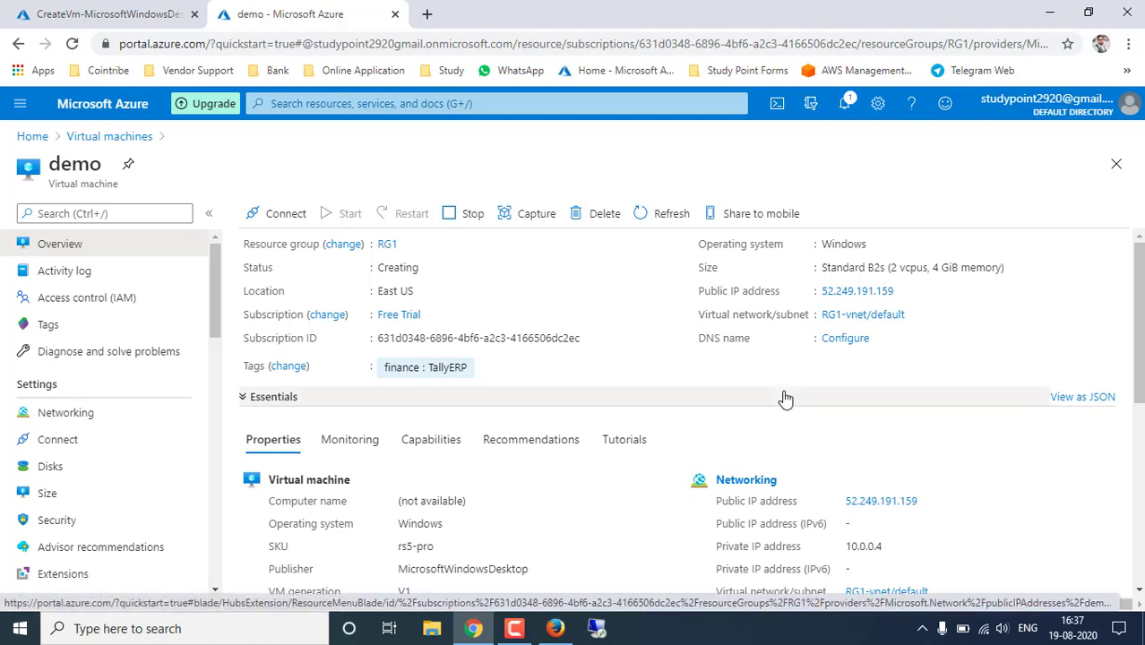
- Review the Properties section: subnet, Standard B2s size, 2 vCPUs and 4 GiB RAM
scroll(777, 399, down, 2)
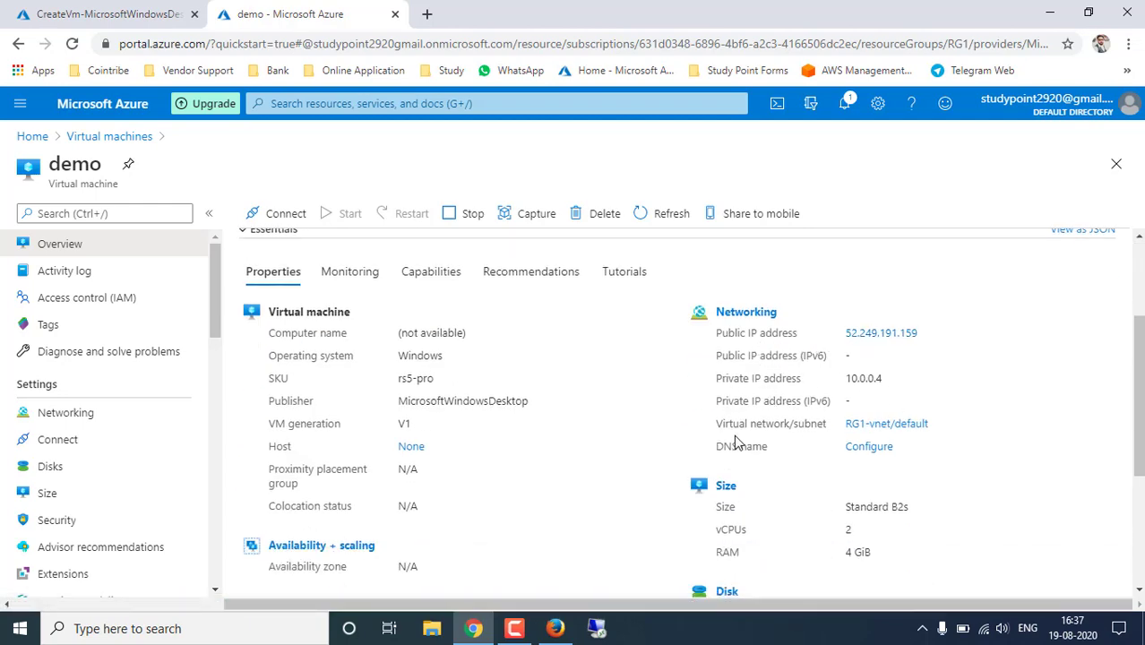
drag(724, 424, 844, 430)
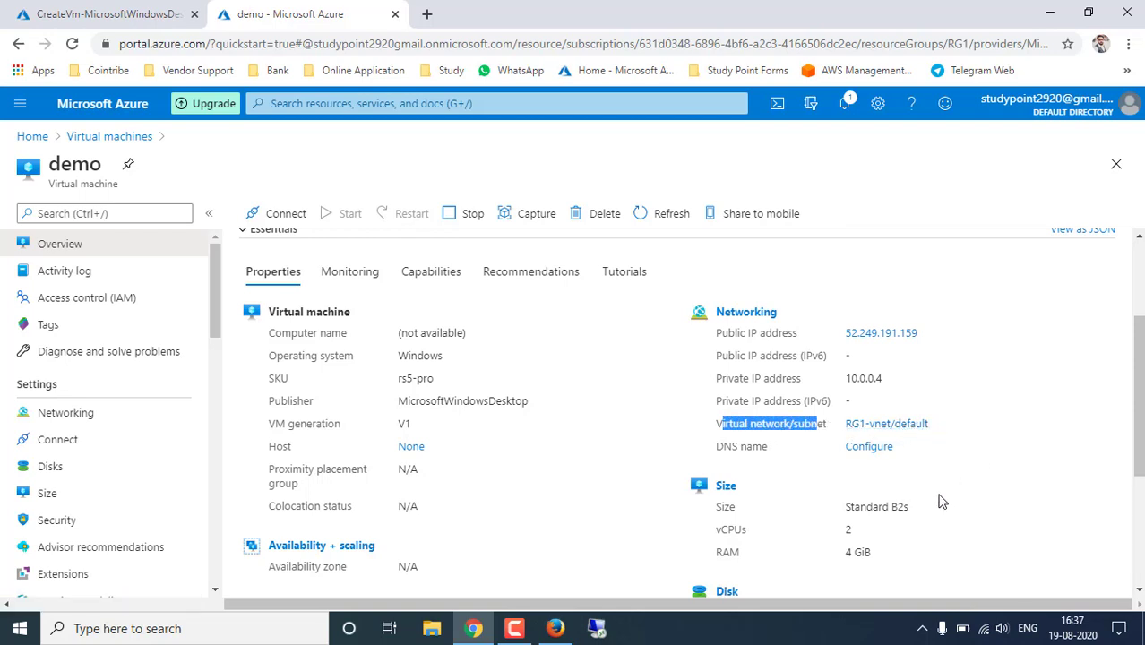
drag(720, 509, 912, 514)
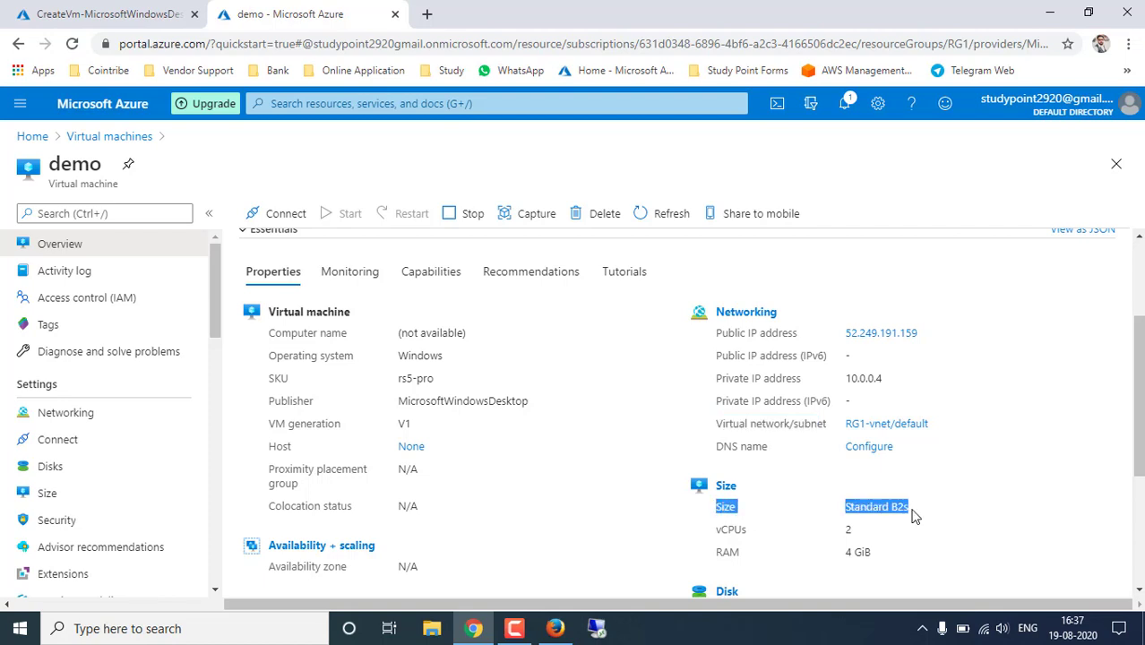
drag(835, 528, 876, 559)
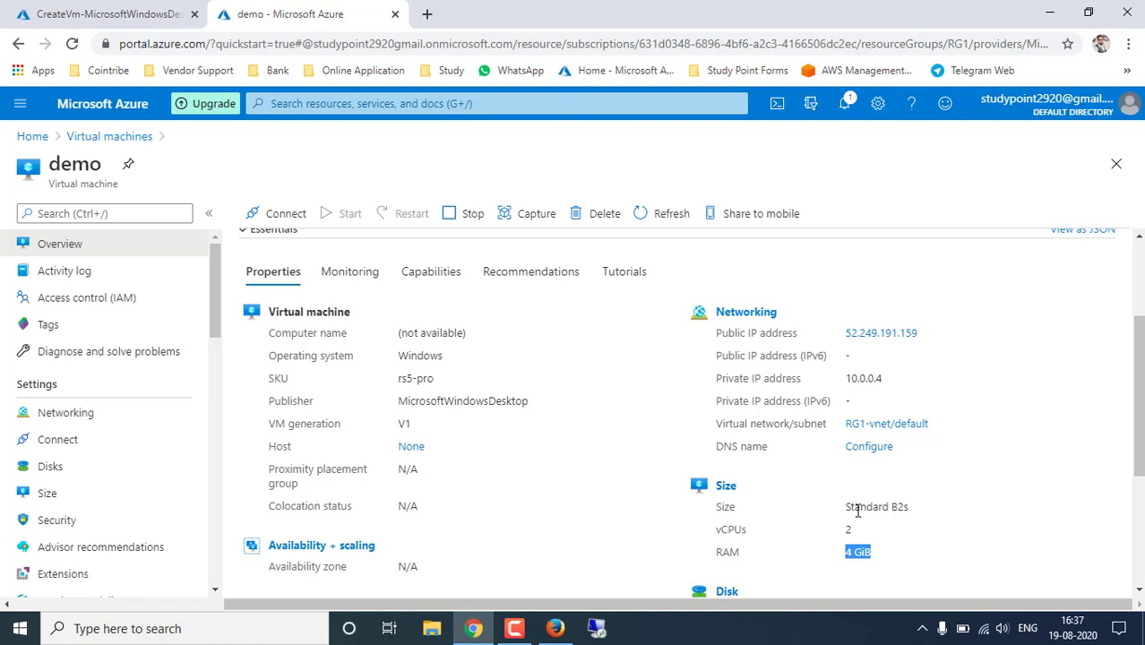
drag(857, 511, 893, 524)
scroll(890, 524, down, 2)
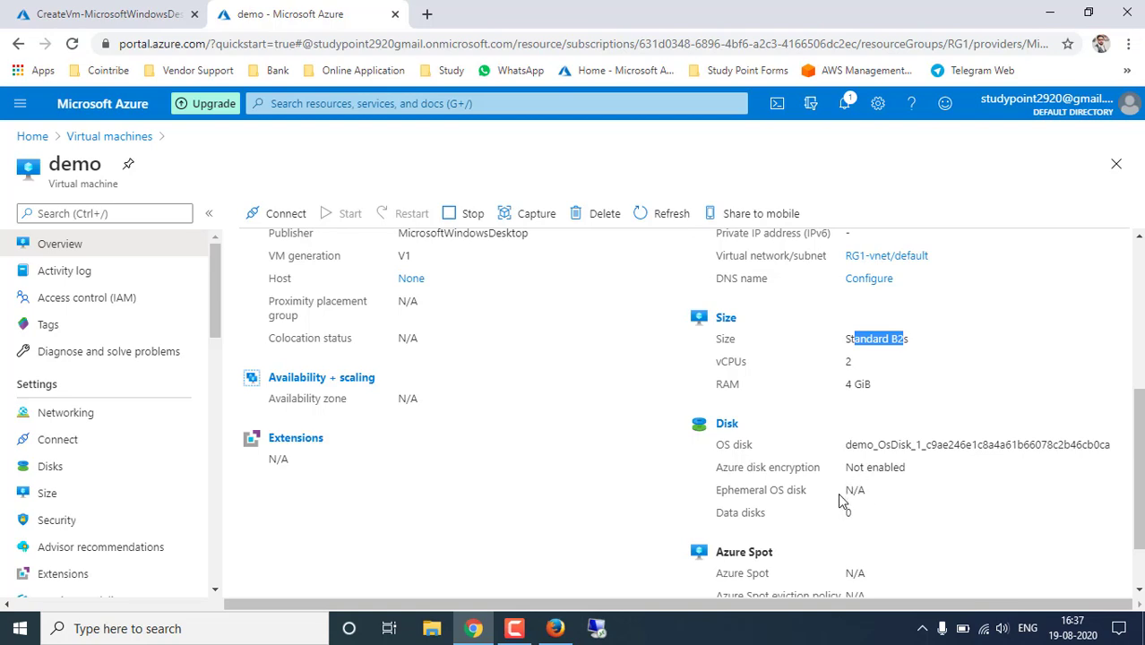
scroll(907, 521, down, 1)
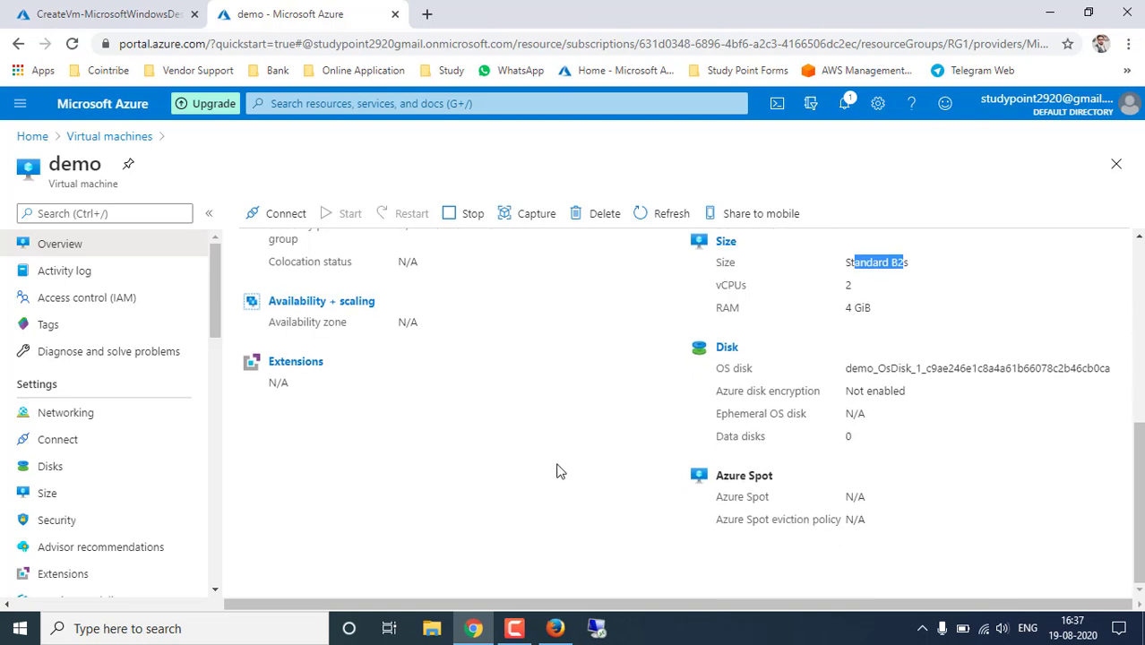
scroll(556, 471, up, 6)
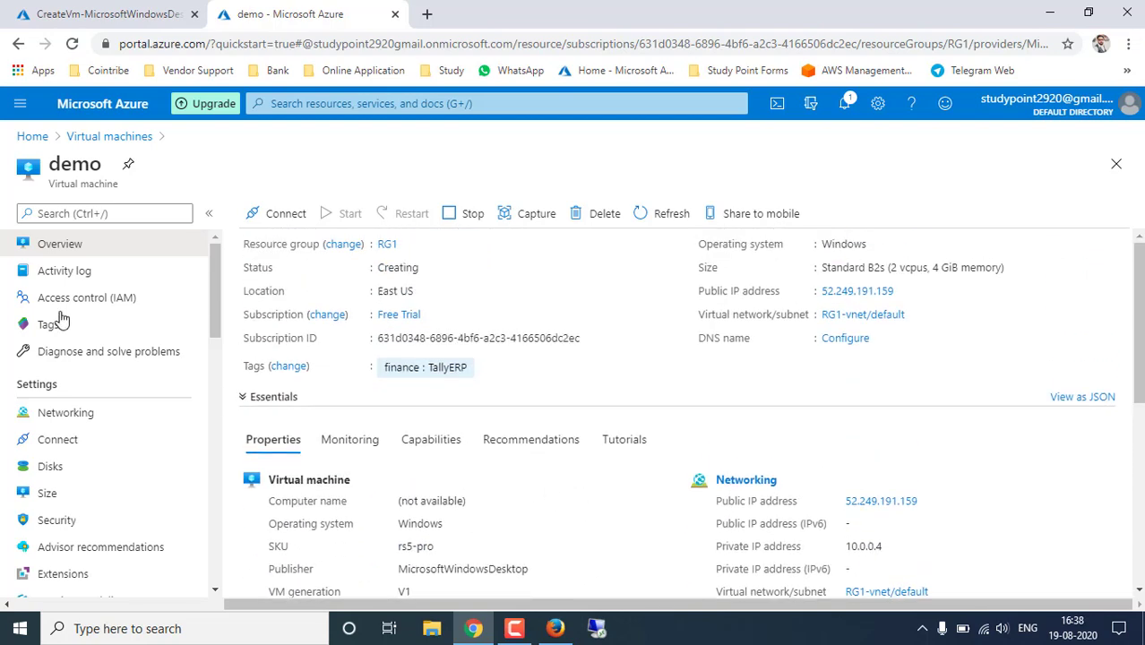
- Check the 127 GiB Standard SSD OS disk on Disks, then return to Overview
click(64, 467)
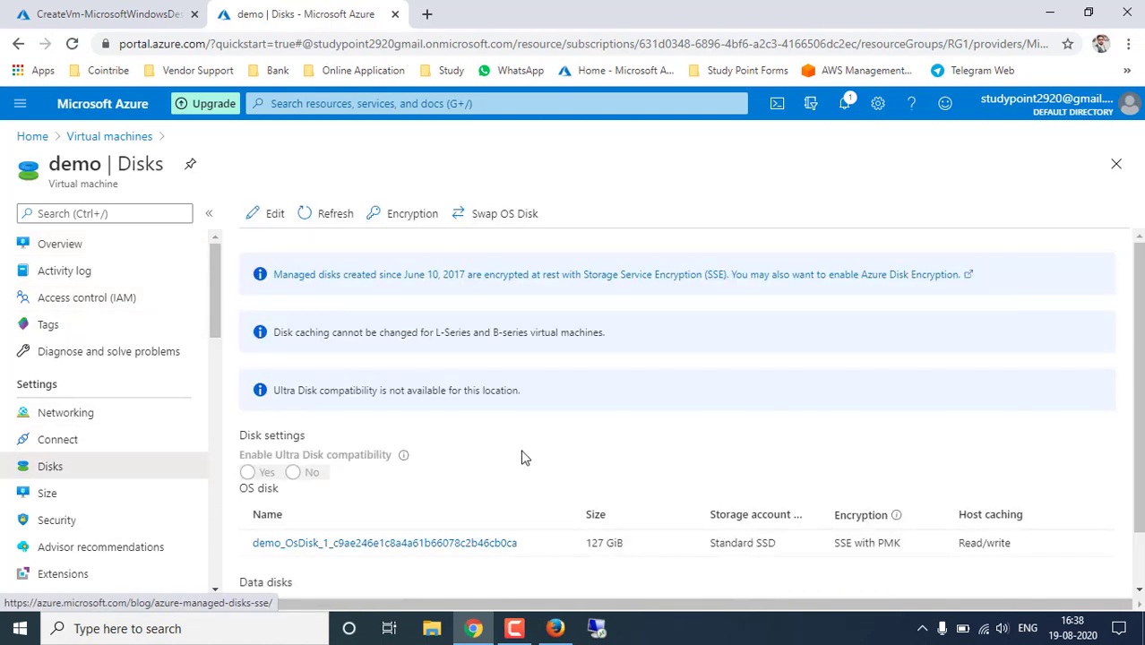
scroll(524, 458, down, 2)
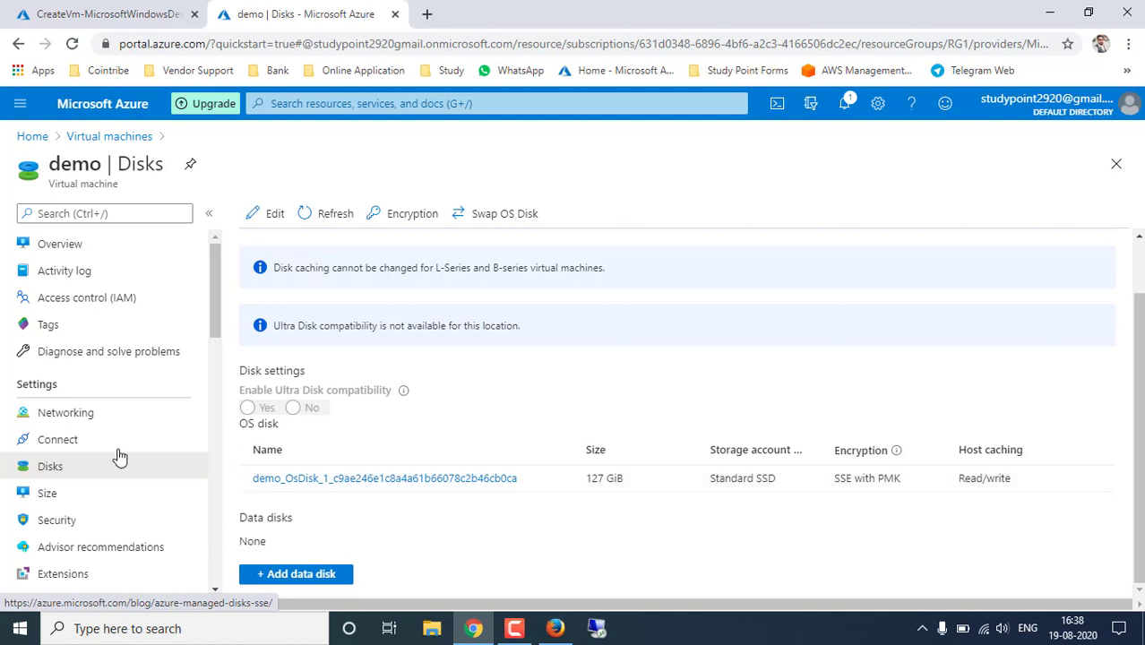
scroll(108, 453, down, 6)
scroll(90, 450, down, 4)
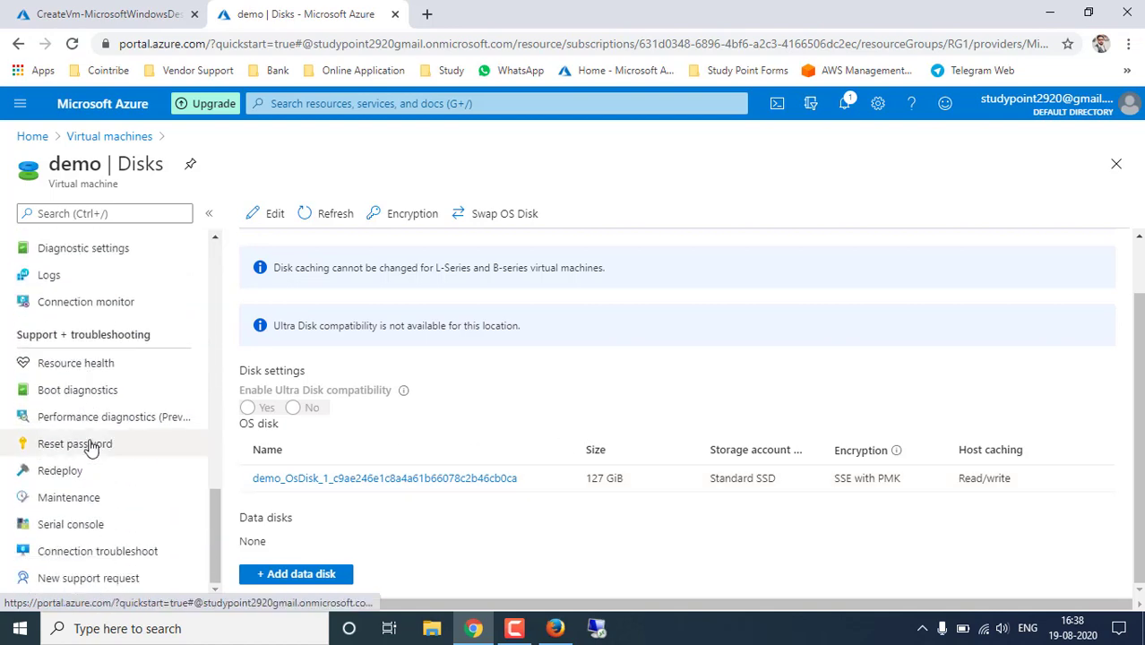
scroll(116, 471, up, 3)
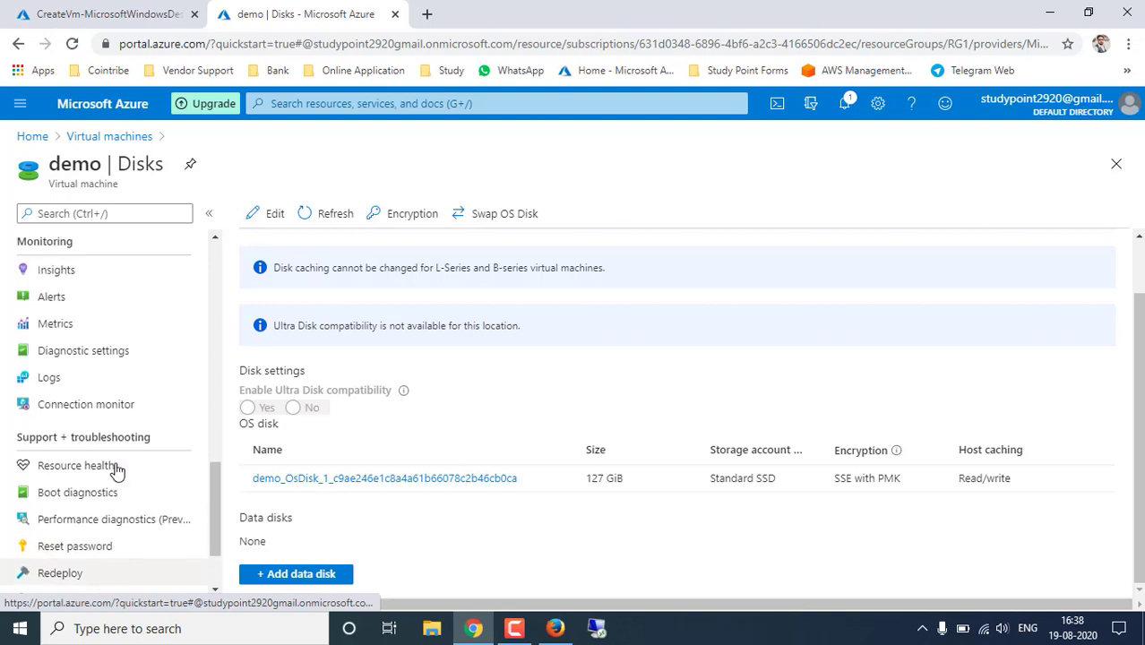
scroll(117, 470, down, 3)
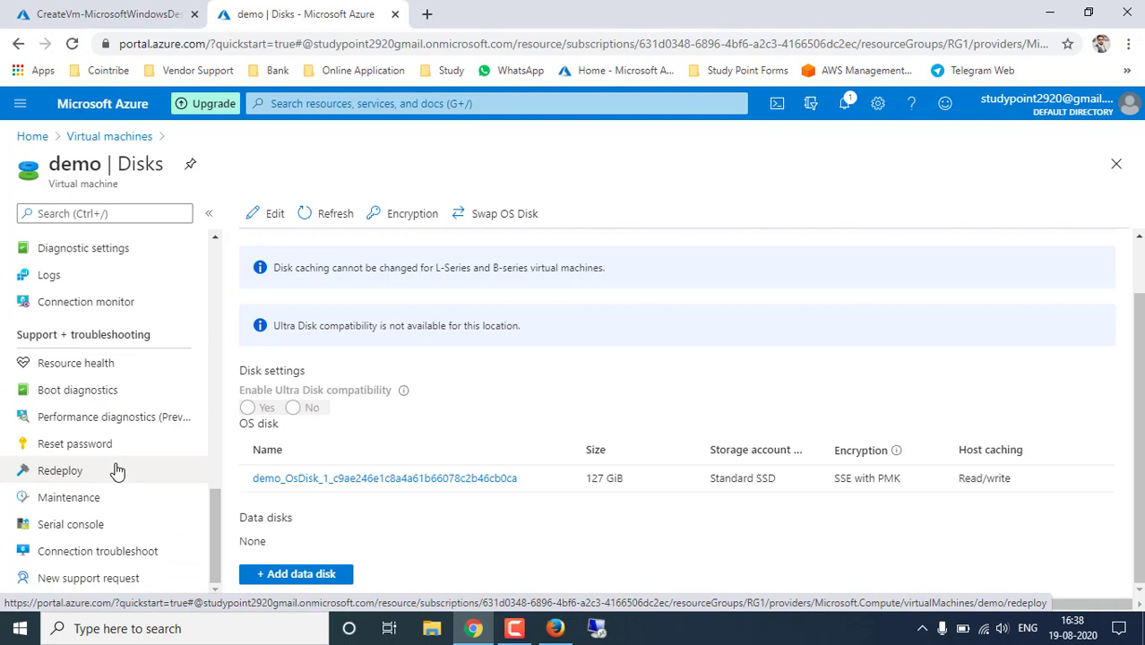
scroll(116, 470, up, 8)
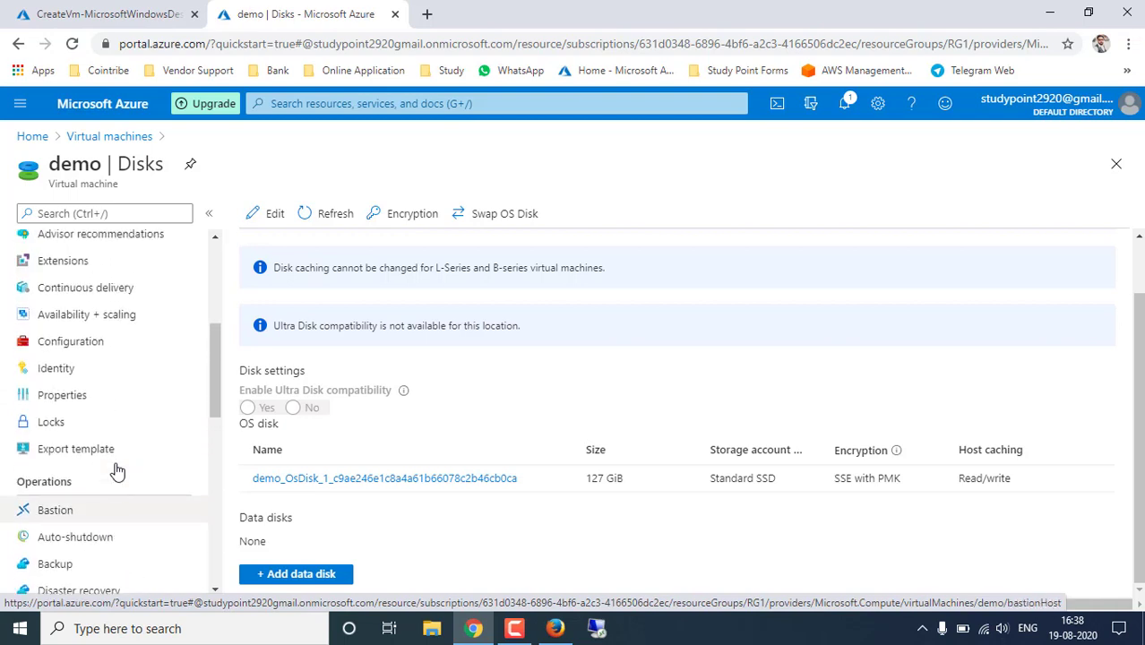
scroll(117, 471, up, 3)
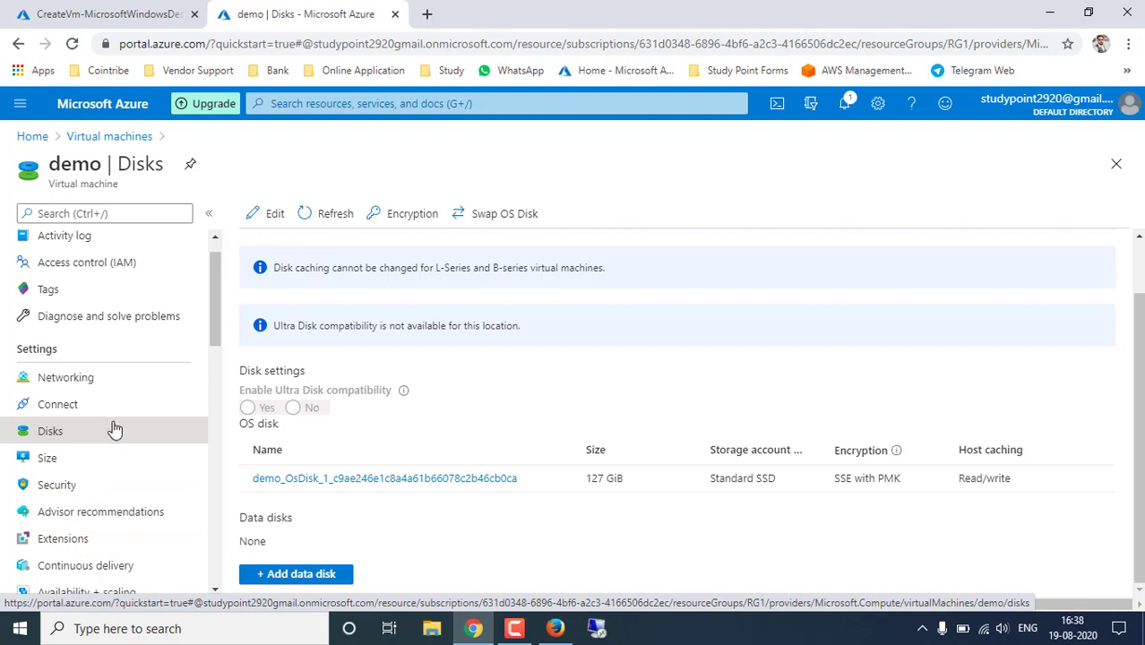
scroll(102, 396, up, 1)
click(64, 250)
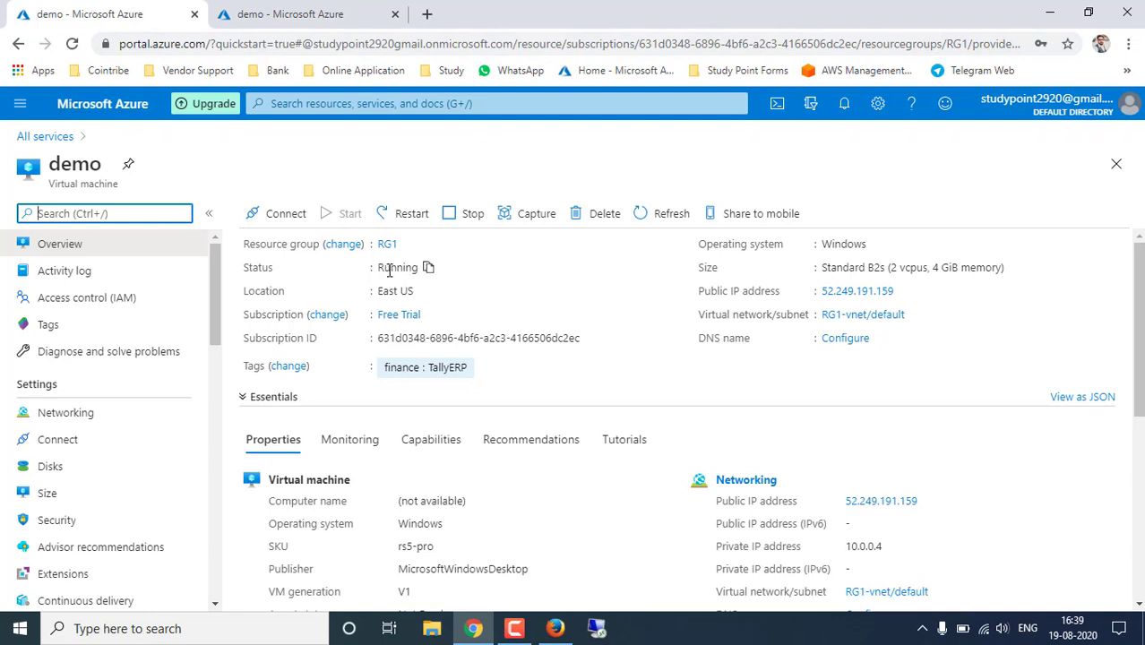
- Copy the public IP 52.249.191.159 and show the RDP/SSH/Bastion connect options
click(424, 267)
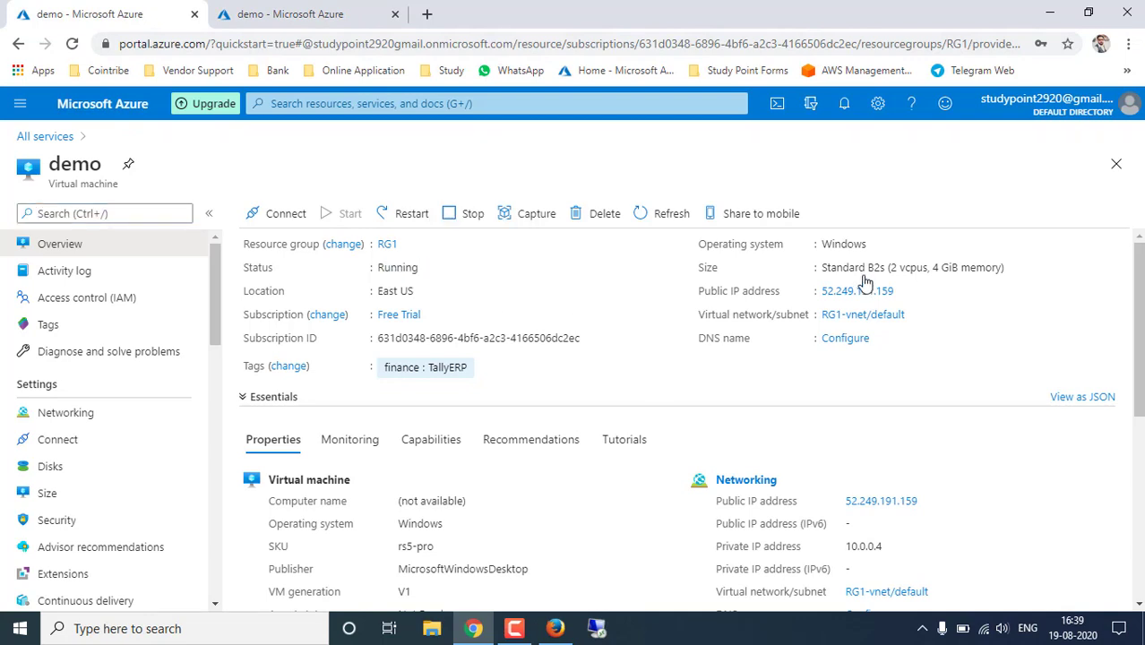
click(904, 290)
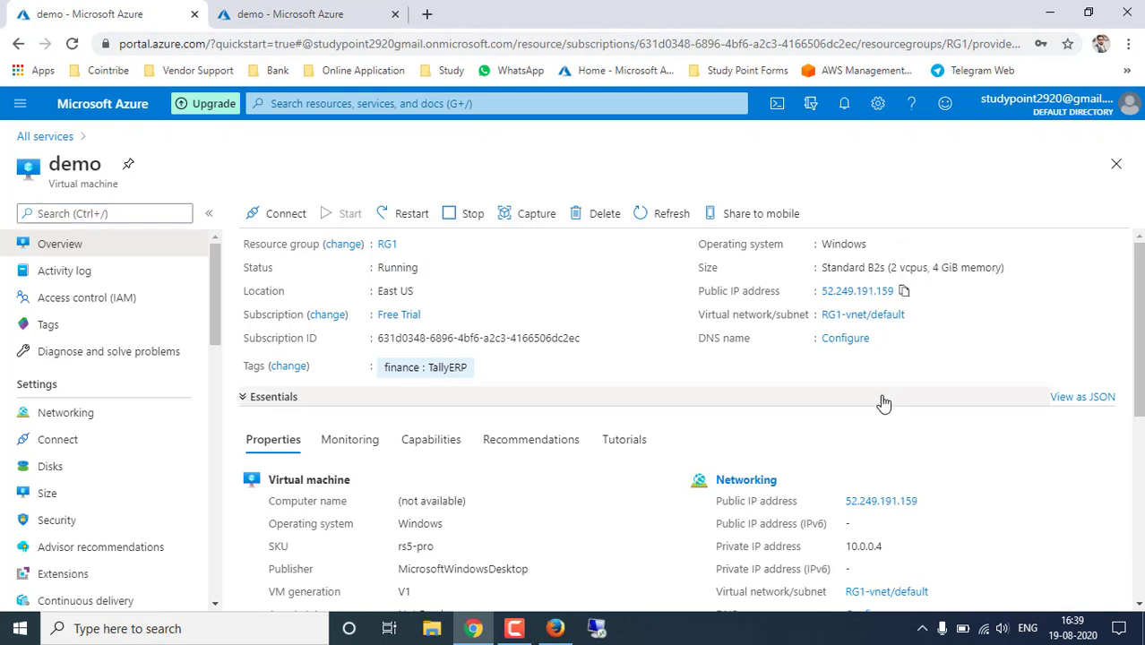
click(276, 218)
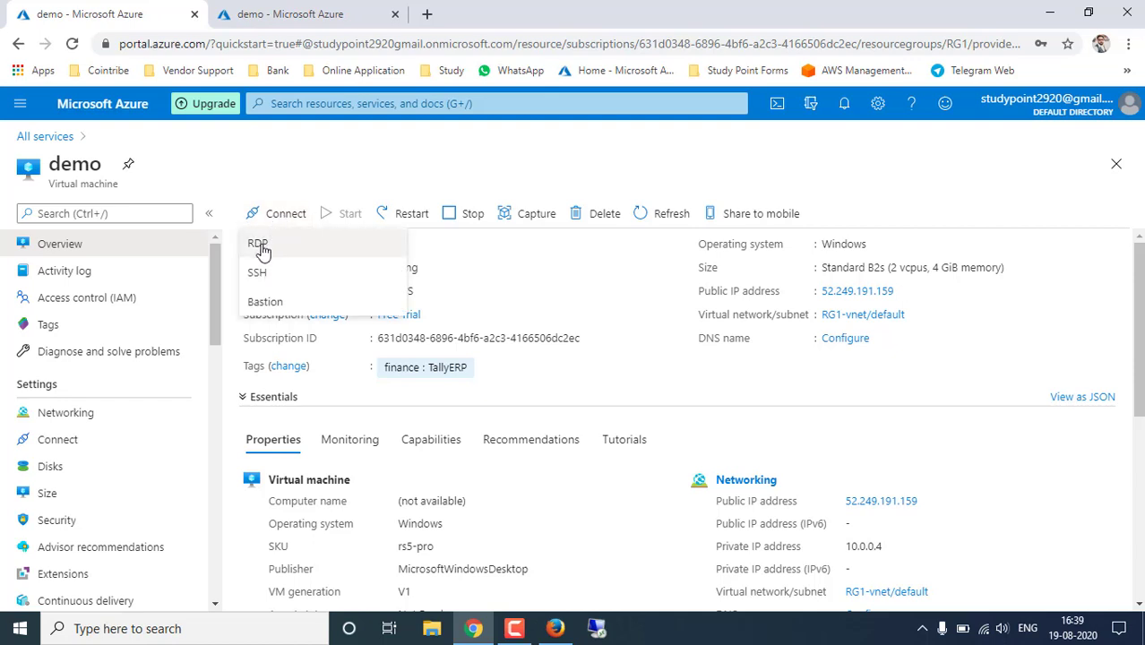
- Choose RDP and save the connection file demo.rdp into the Downloads folder
click(265, 248)
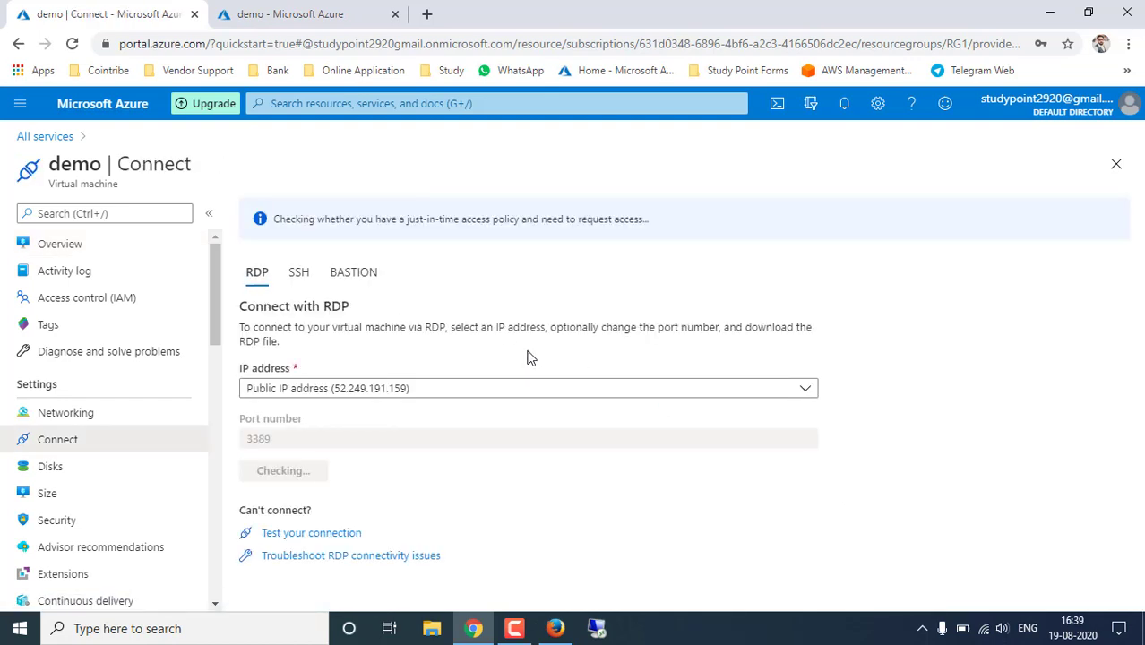
click(303, 471)
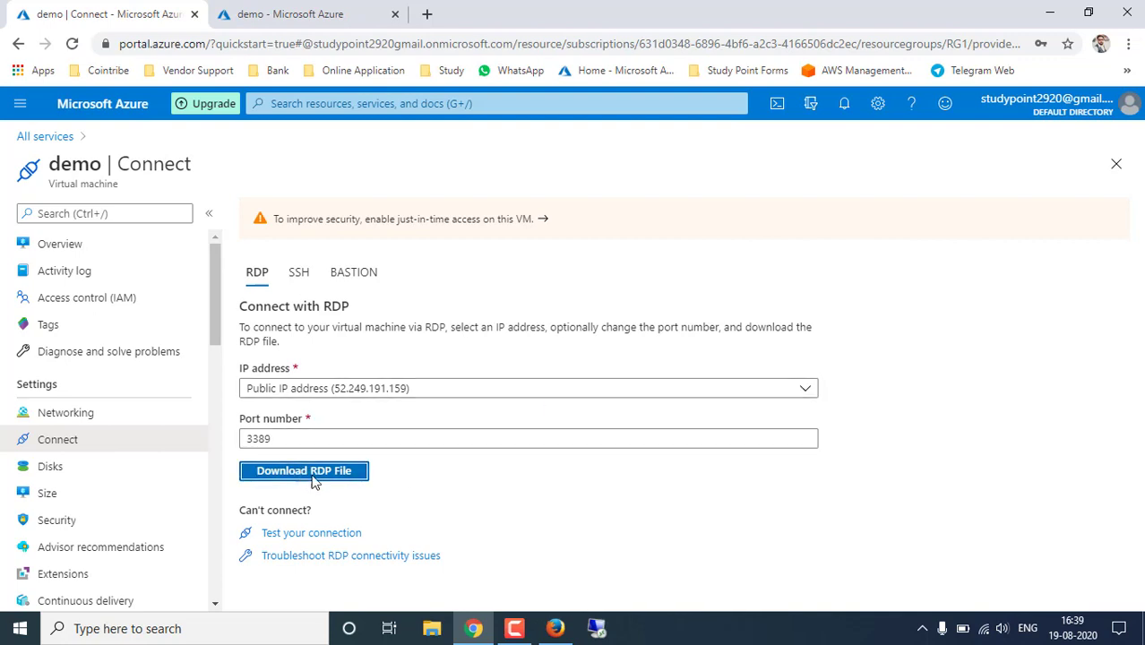
scroll(427, 220, up, 2)
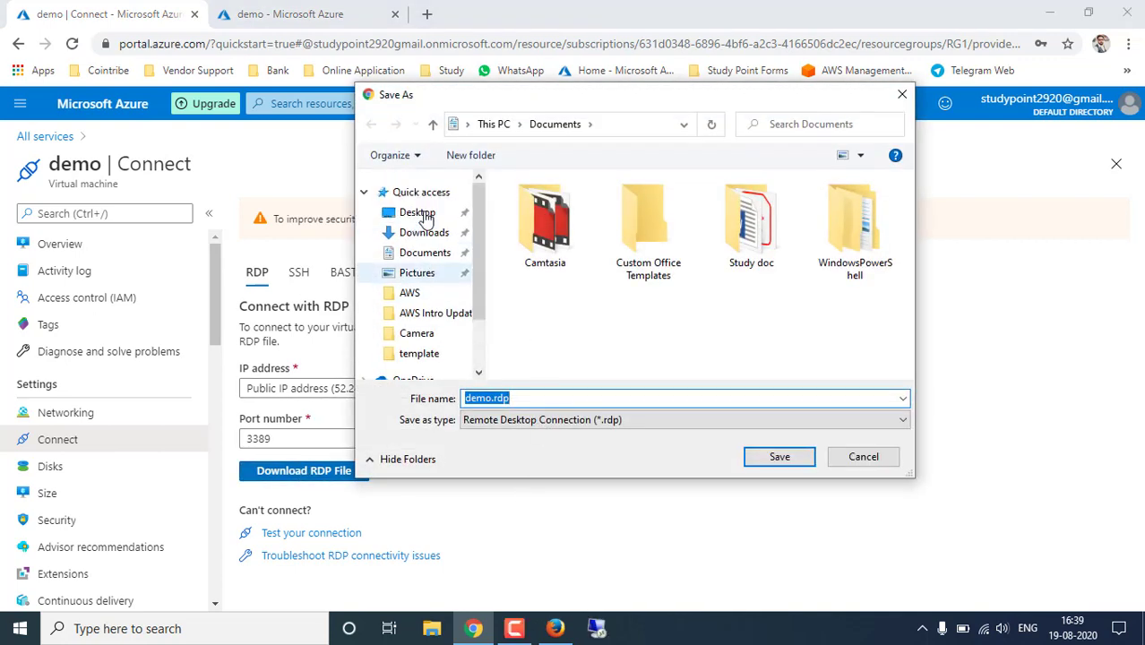
click(405, 211)
click(417, 233)
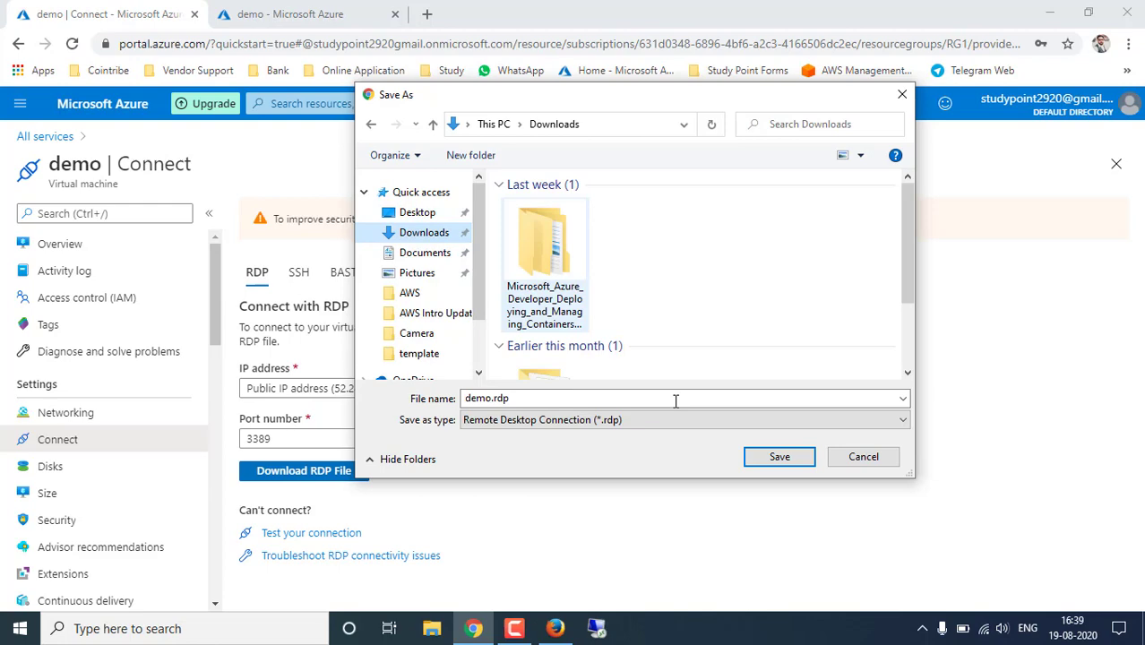
click(787, 459)
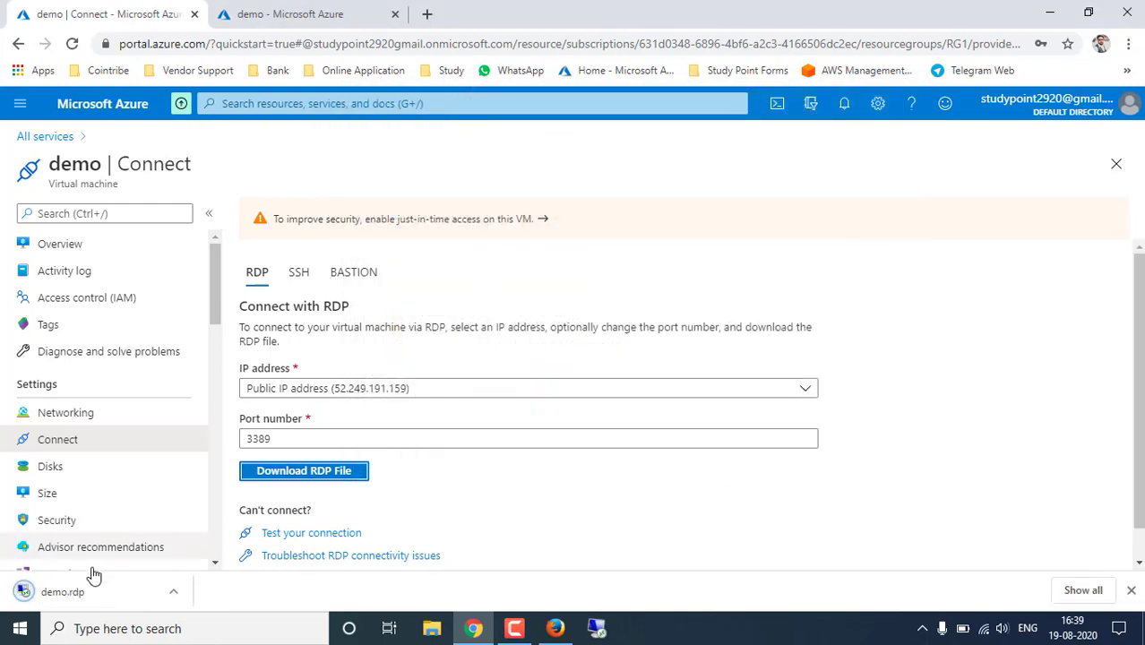
- Connect to 52.249.191.159 via demo.rdp, sign in with the VM account, and accept the certificate
click(67, 593)
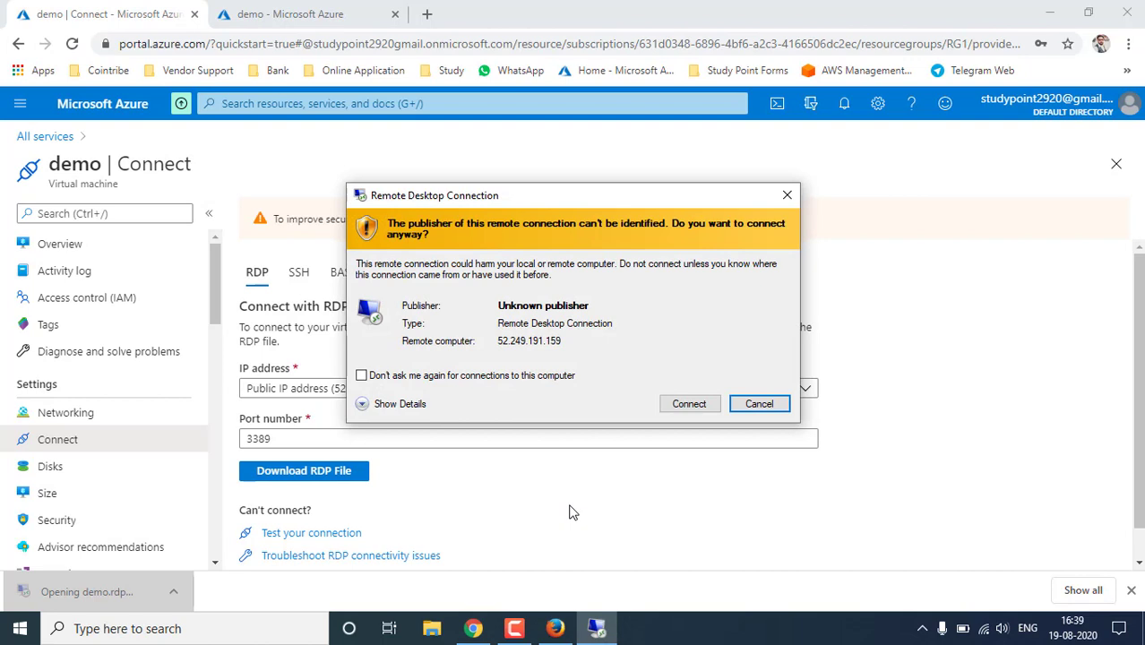
click(689, 404)
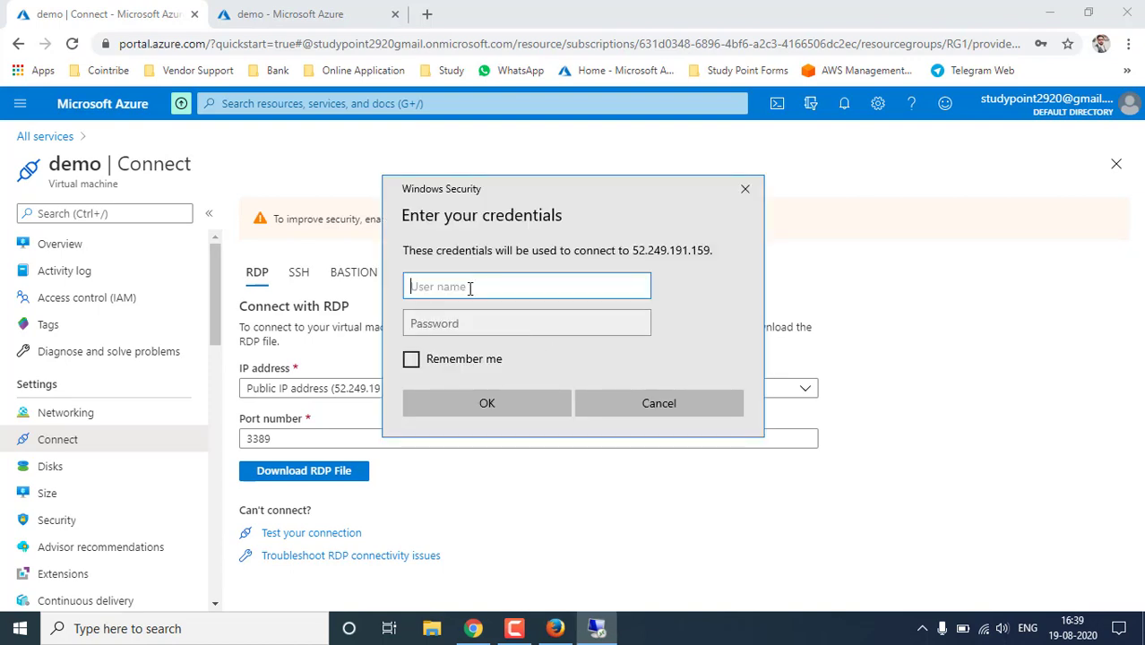
text(study)
key(Tab)
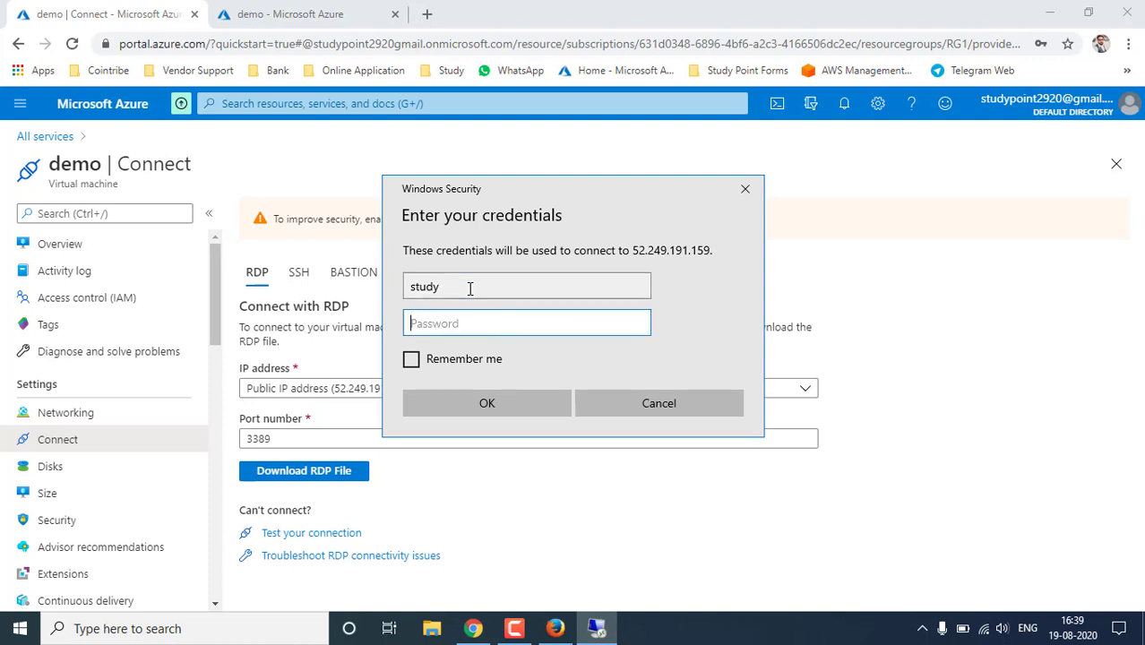
text(•••••••••••)
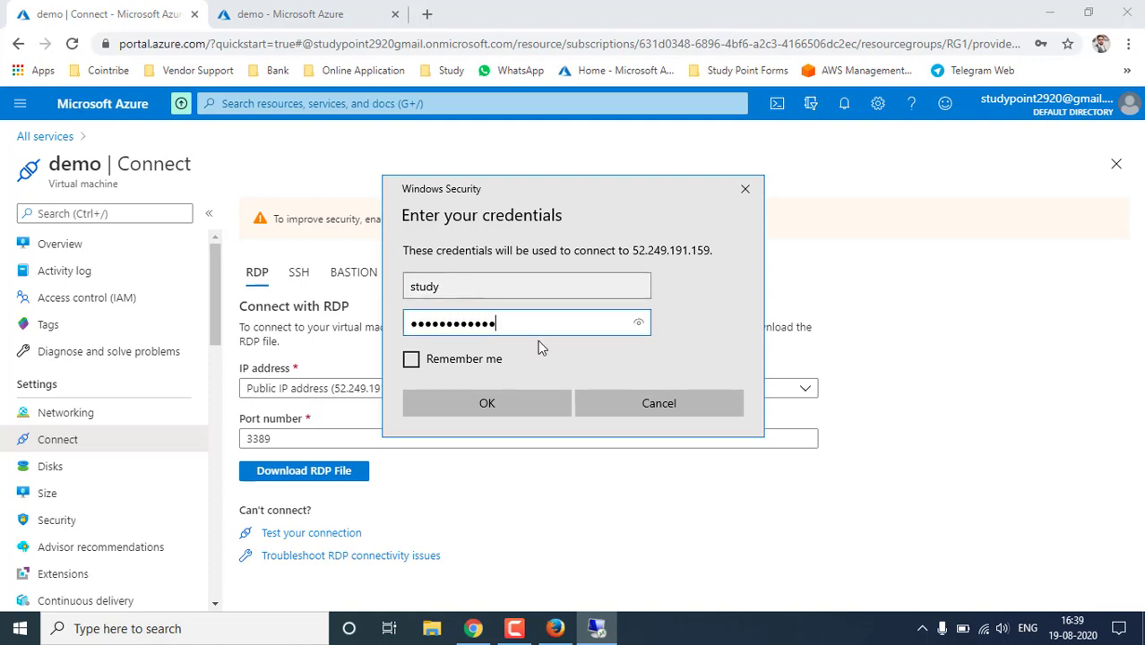
click(491, 403)
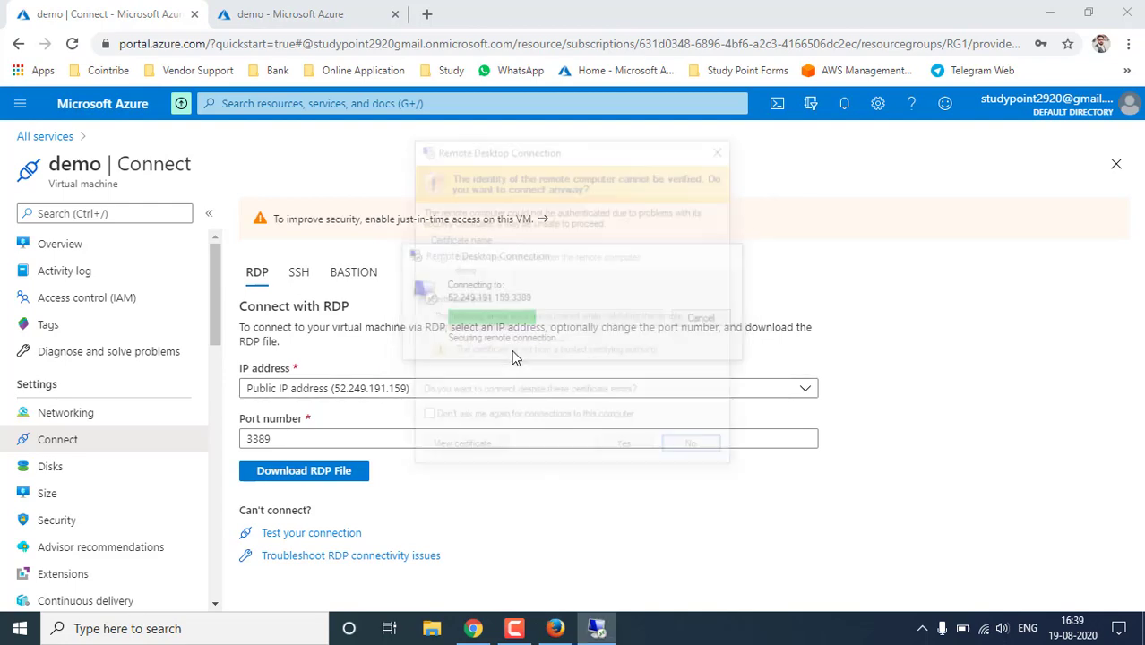
click(627, 450)
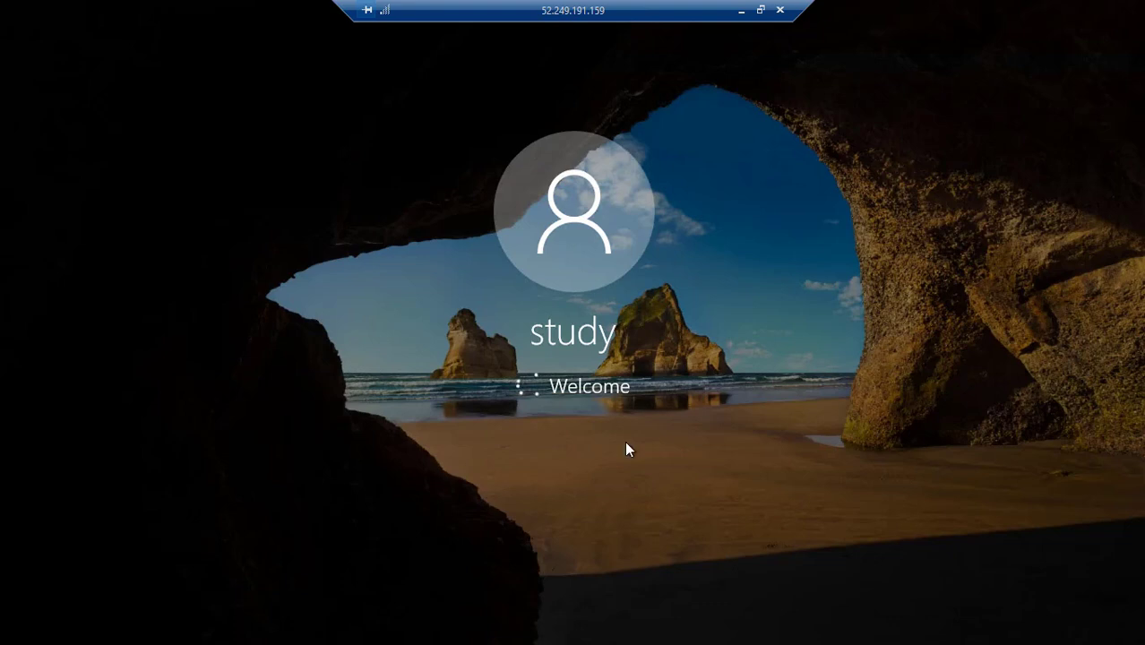
- Minimise the remote session and open the demo VM's Overview page in the portal
click(760, 10)
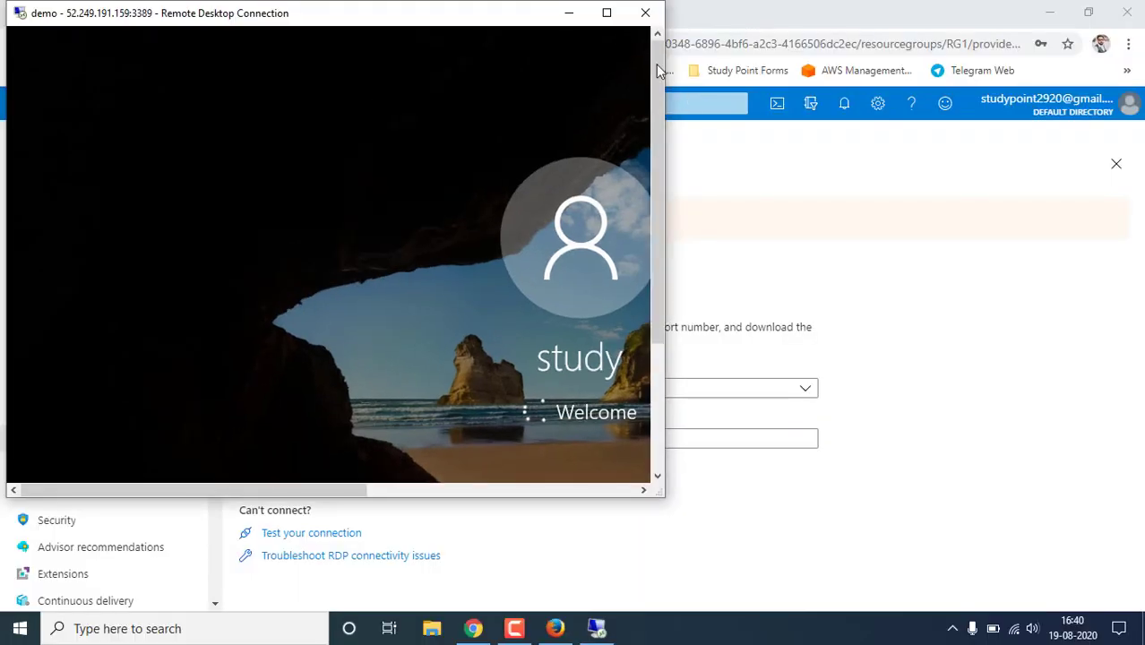
click(607, 12)
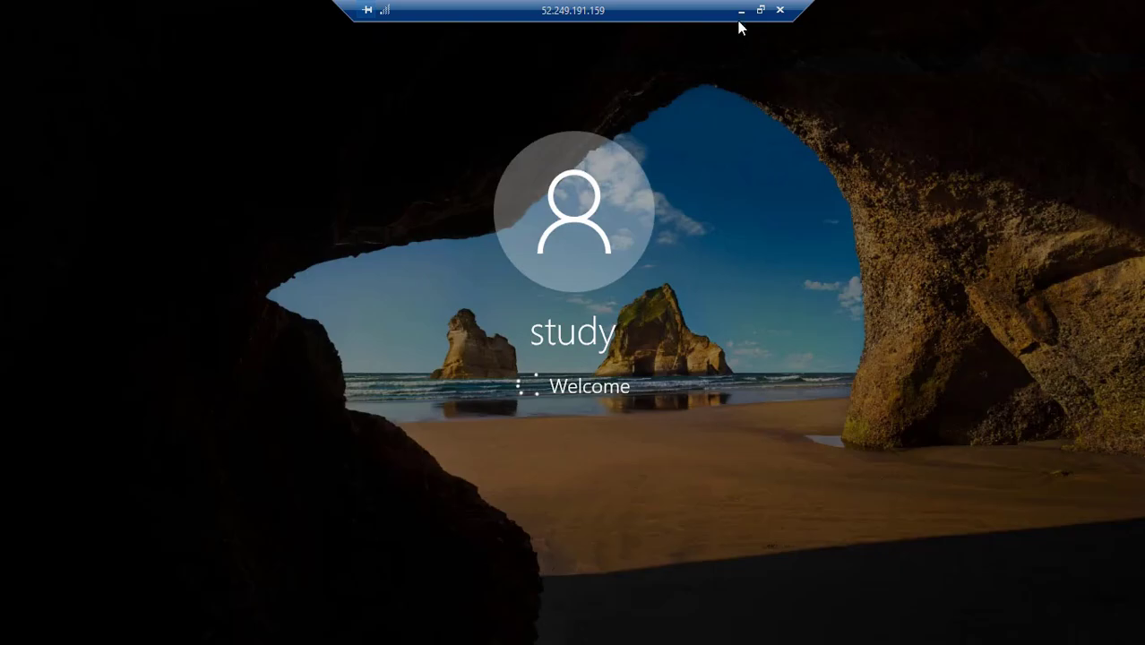
click(741, 10)
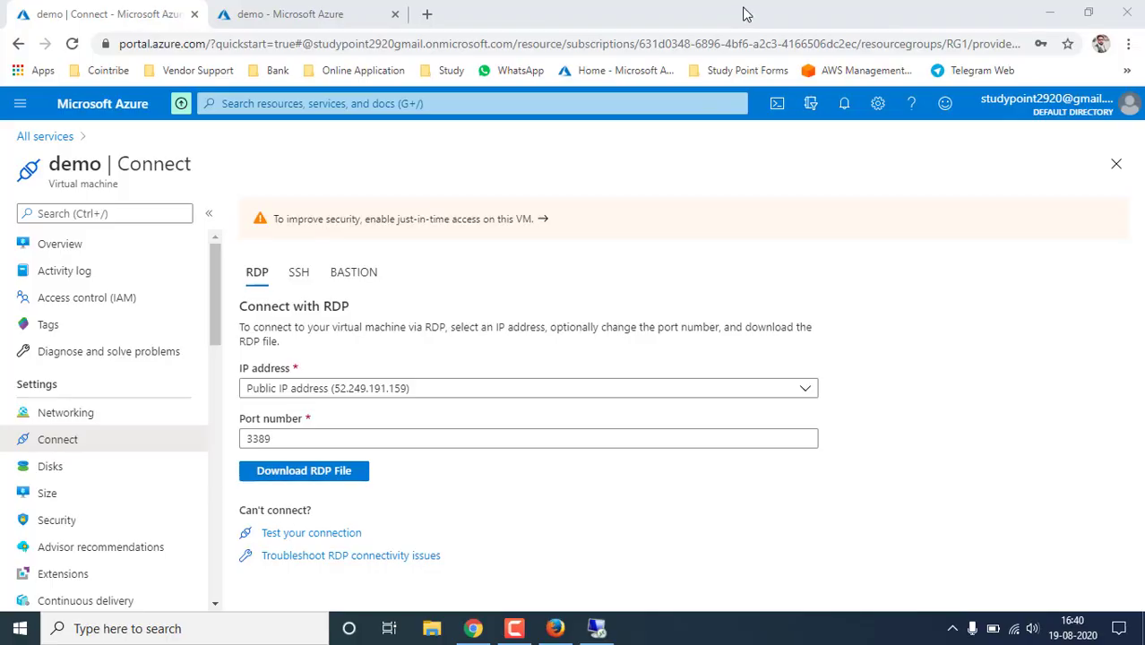
click(69, 244)
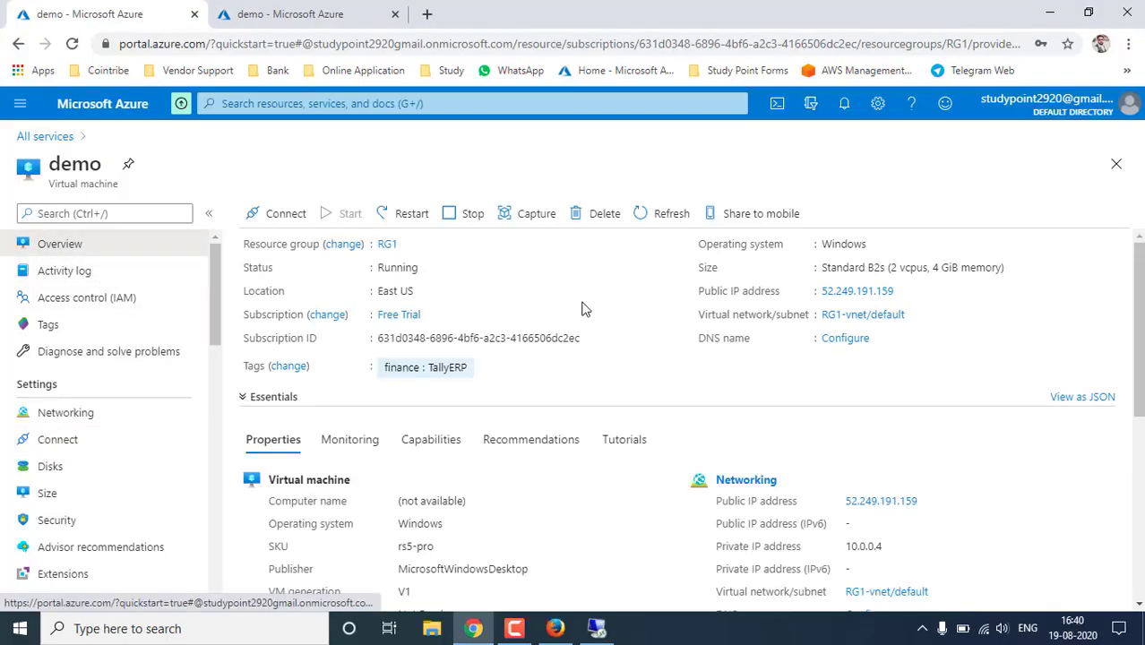
- Check that the VM status reads Running, then return to the remote session
click(274, 220)
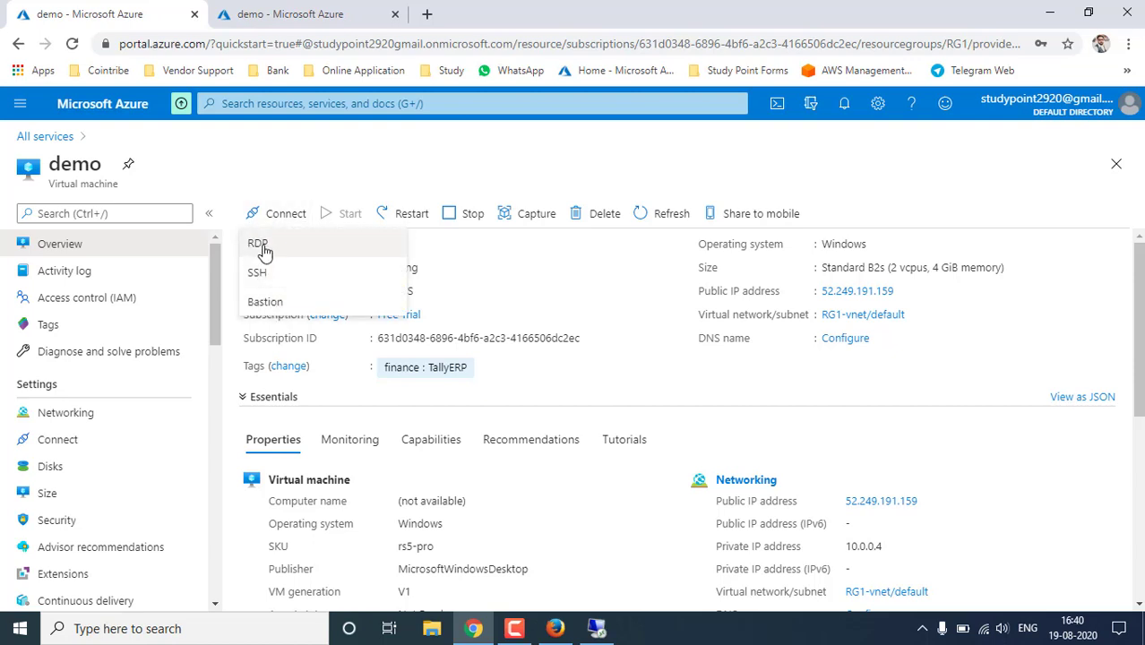
click(353, 183)
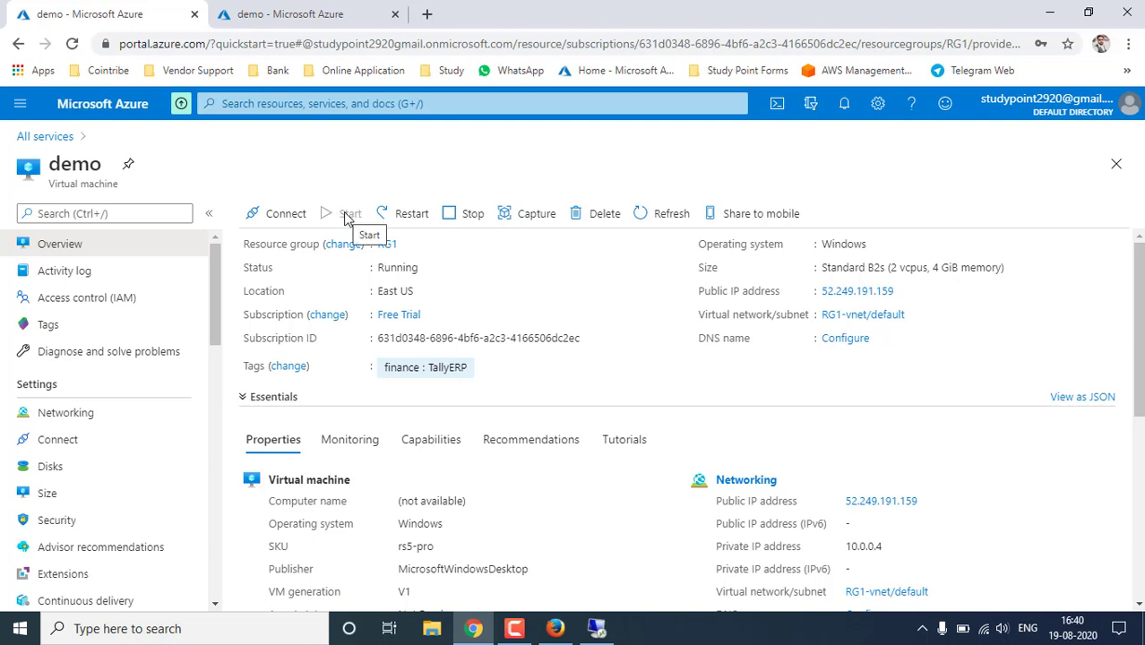
drag(389, 267, 419, 267)
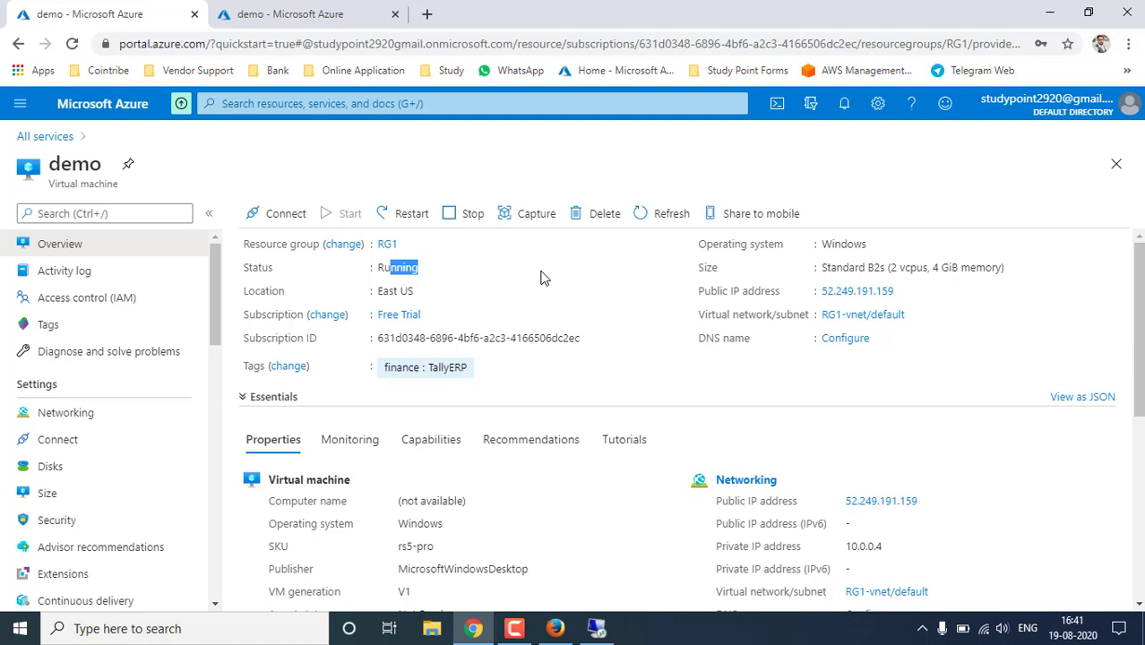
click(597, 629)
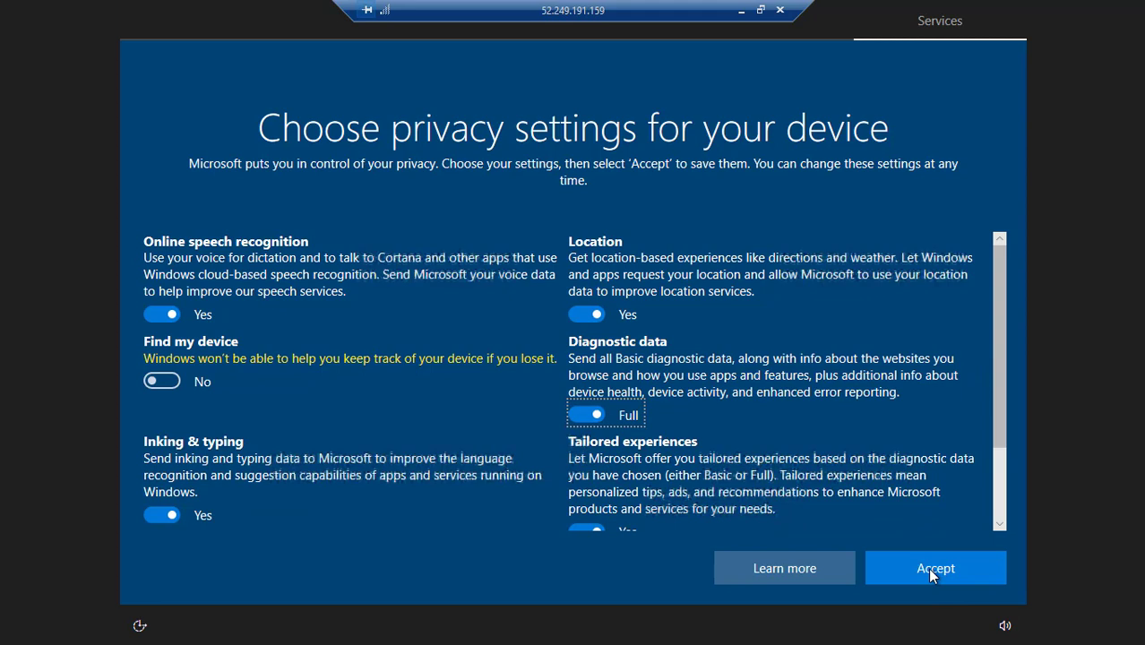
- Accept the VM's privacy settings and allow the PC to be discoverable on the network
click(928, 573)
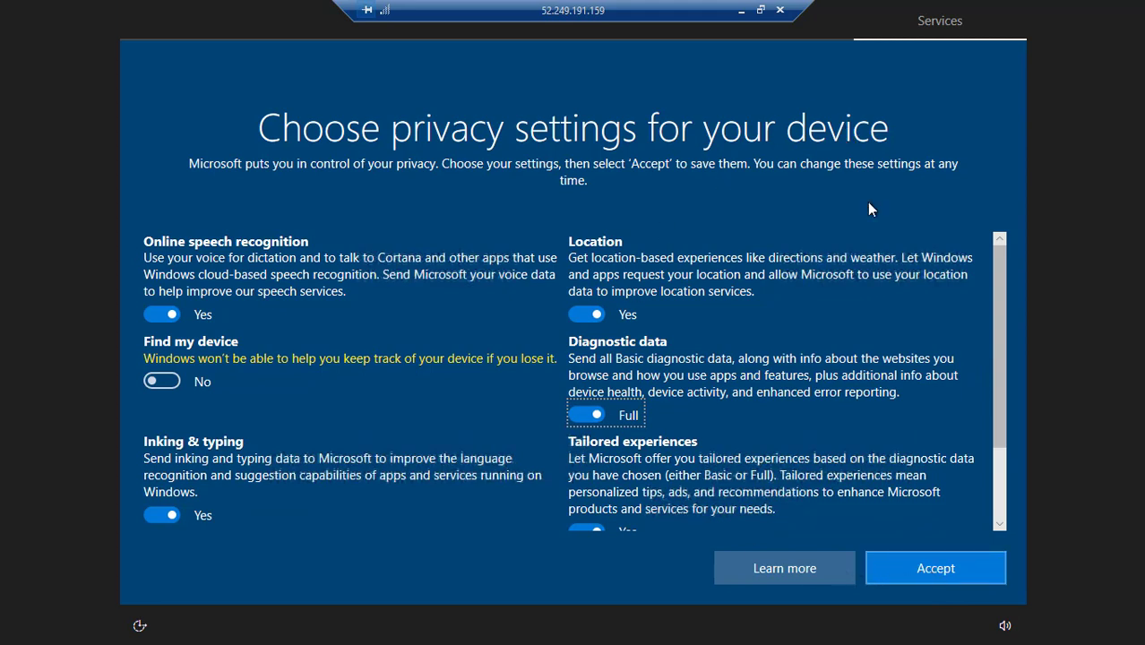
click(741, 10)
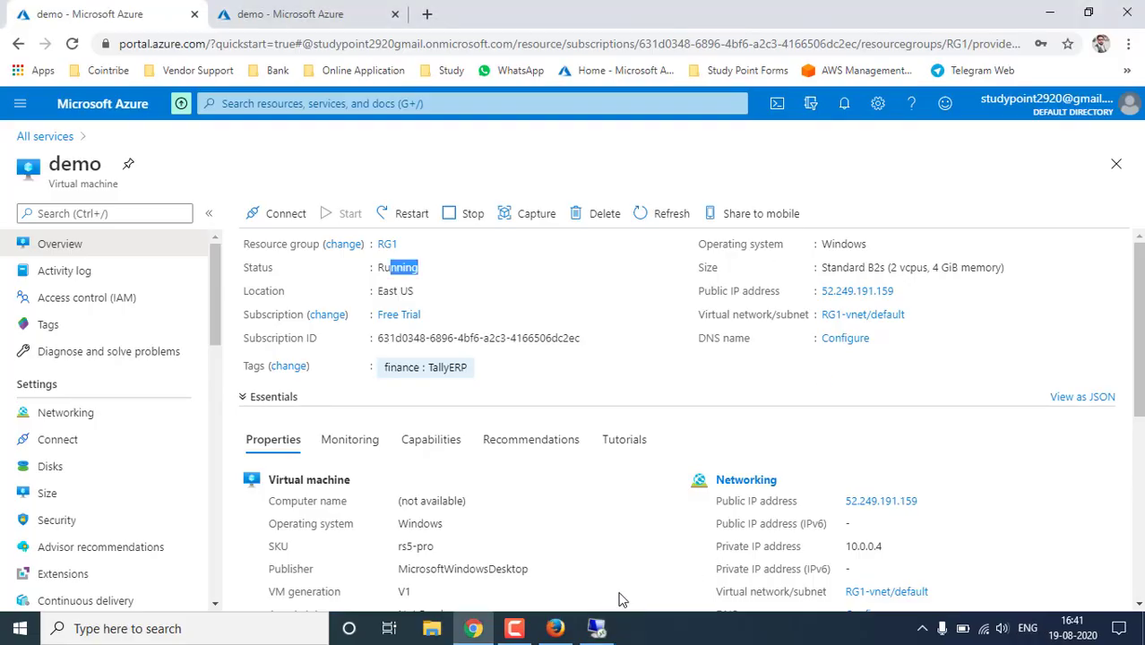
click(599, 625)
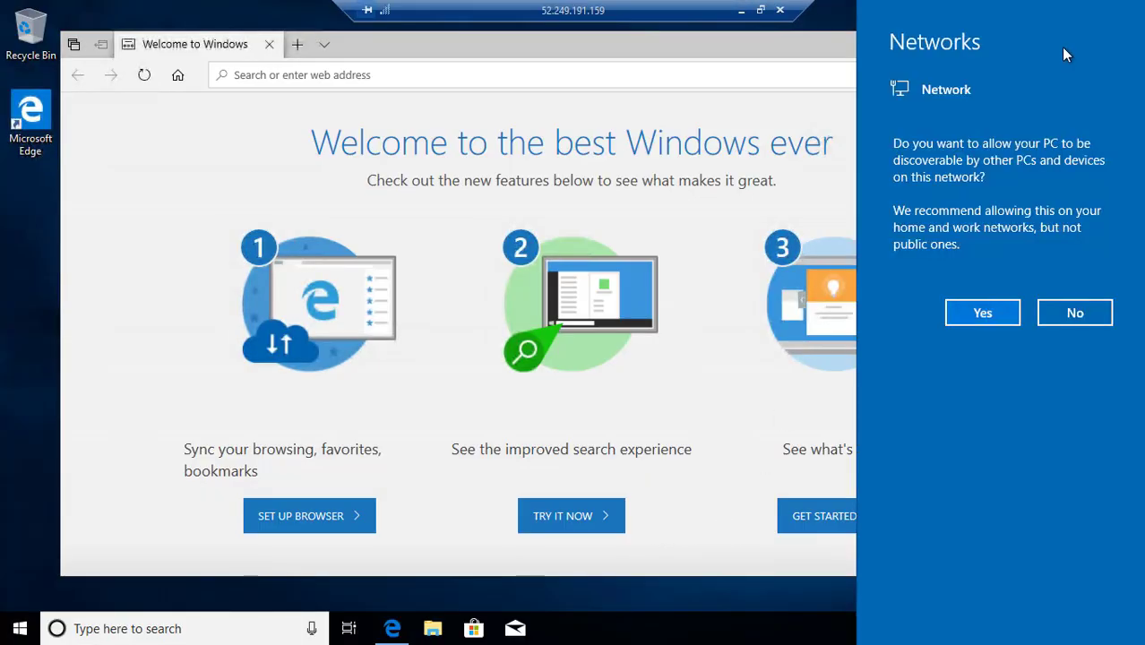
click(982, 312)
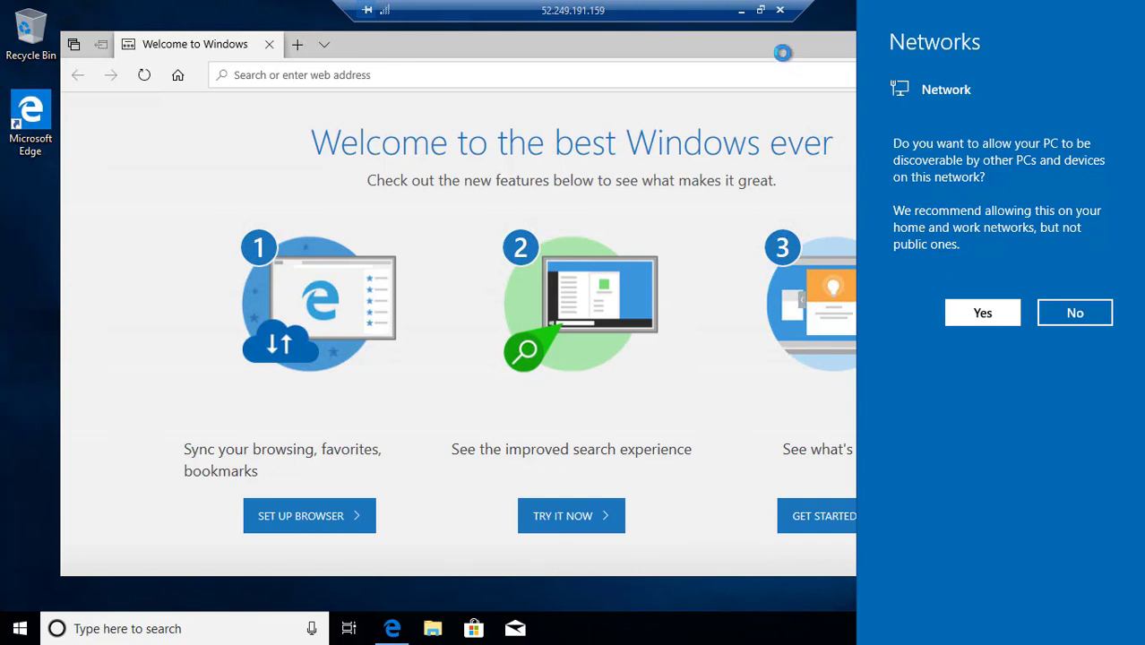
- Close Edge, refresh the remote desktop, and disconnect the Remote Desktop session
click(1064, 47)
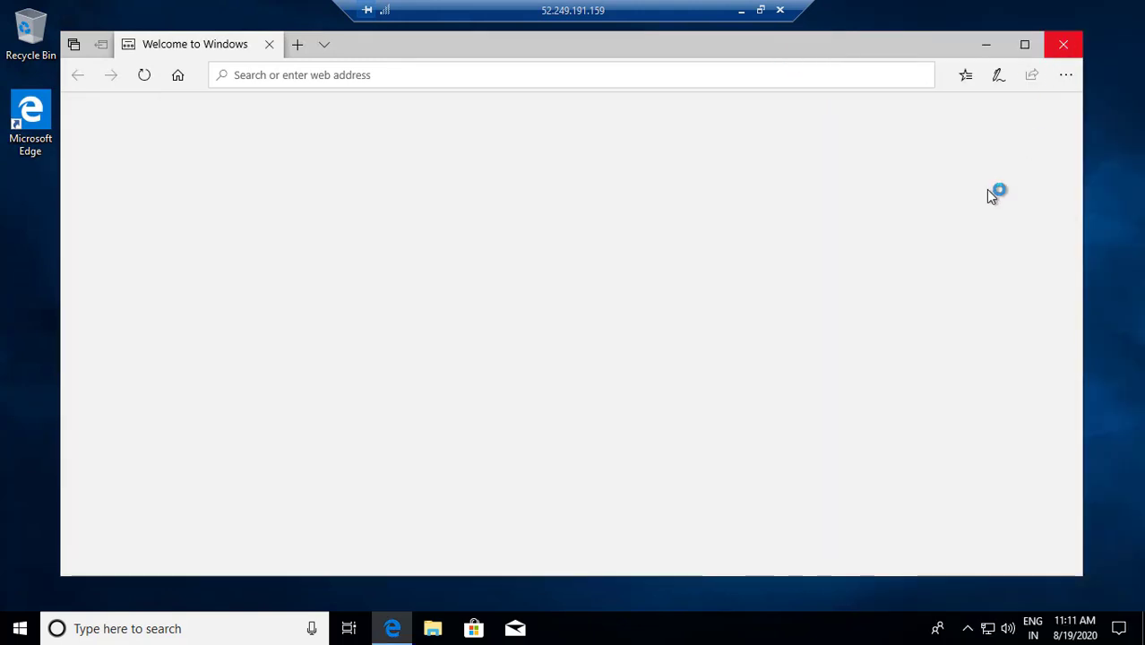
right_click(309, 273)
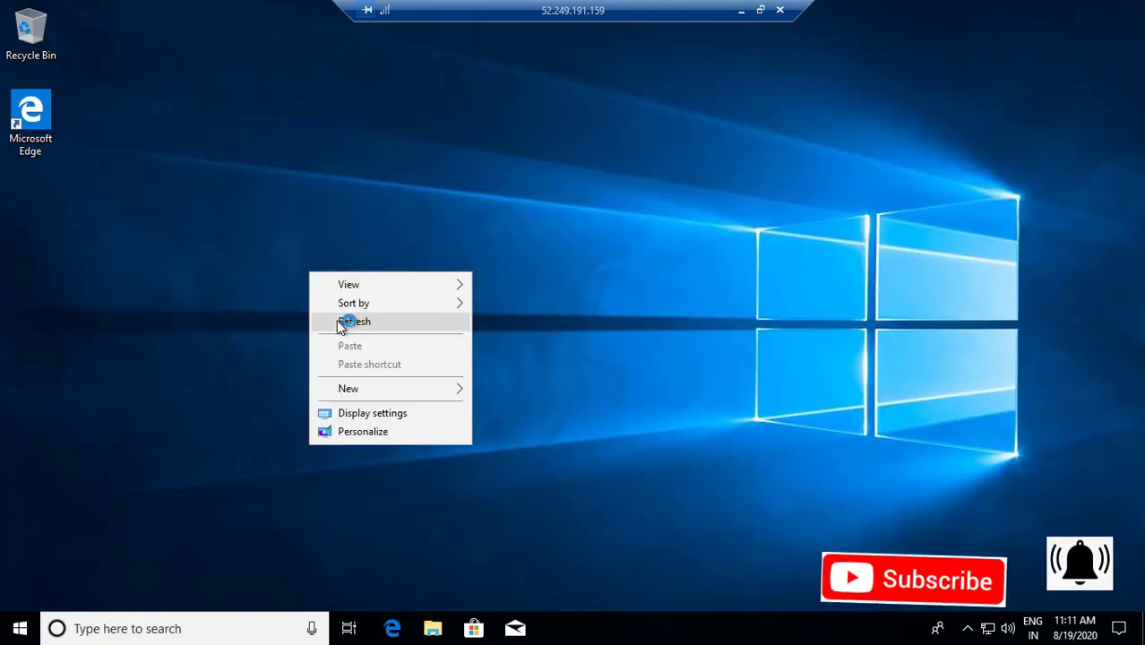
click(352, 323)
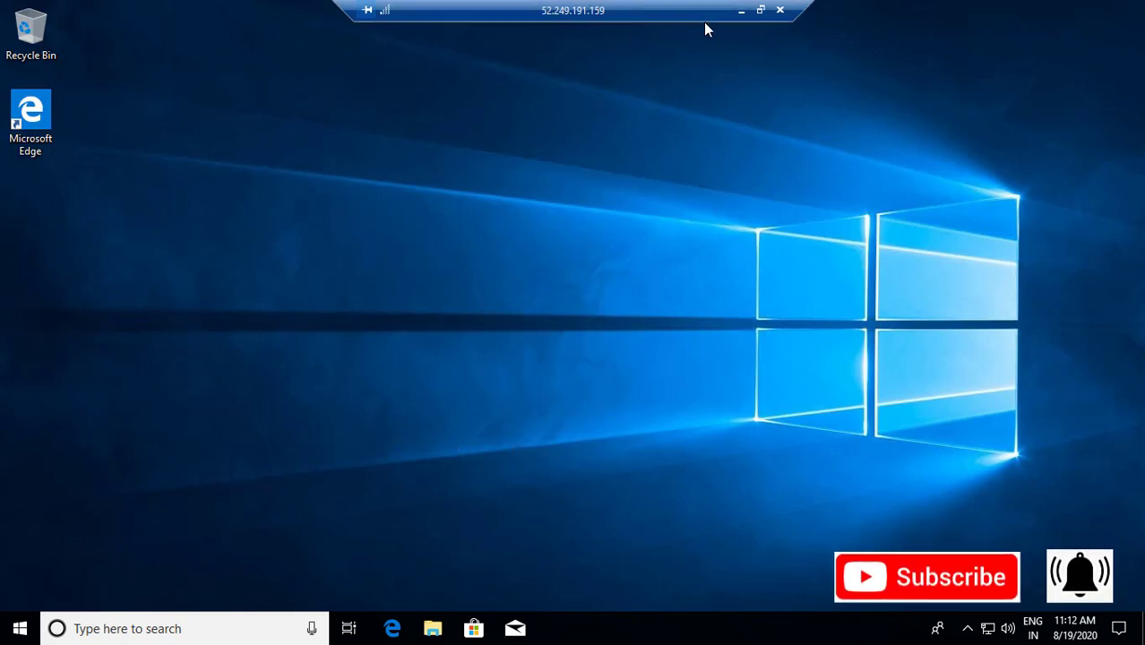
click(781, 10)
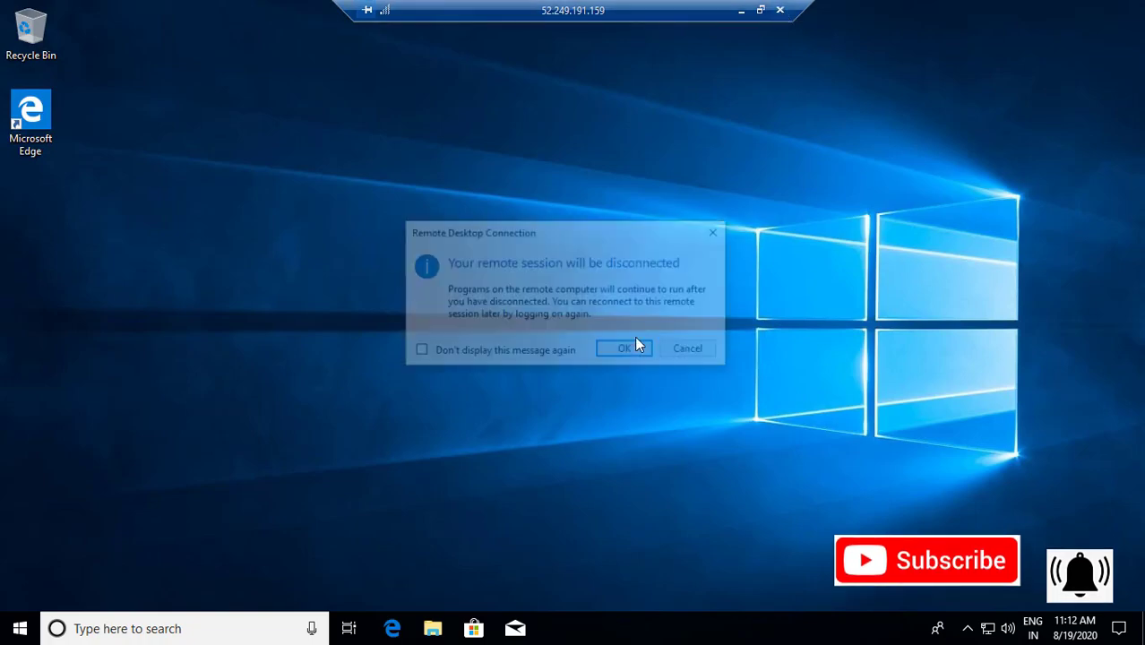
click(624, 349)
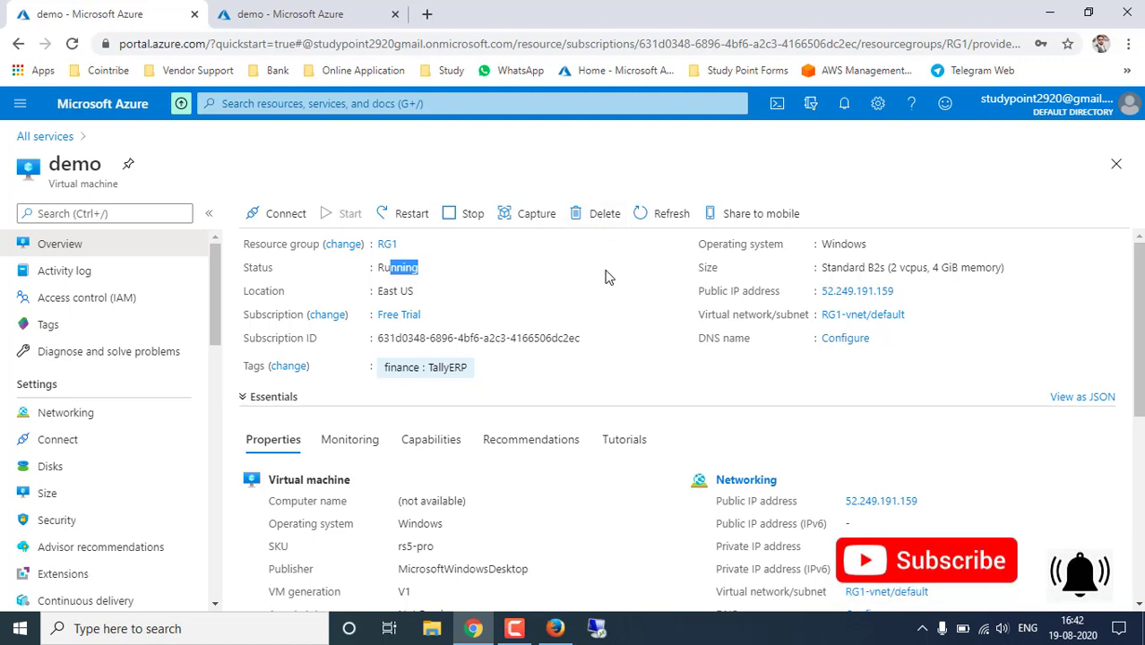
click(597, 215)
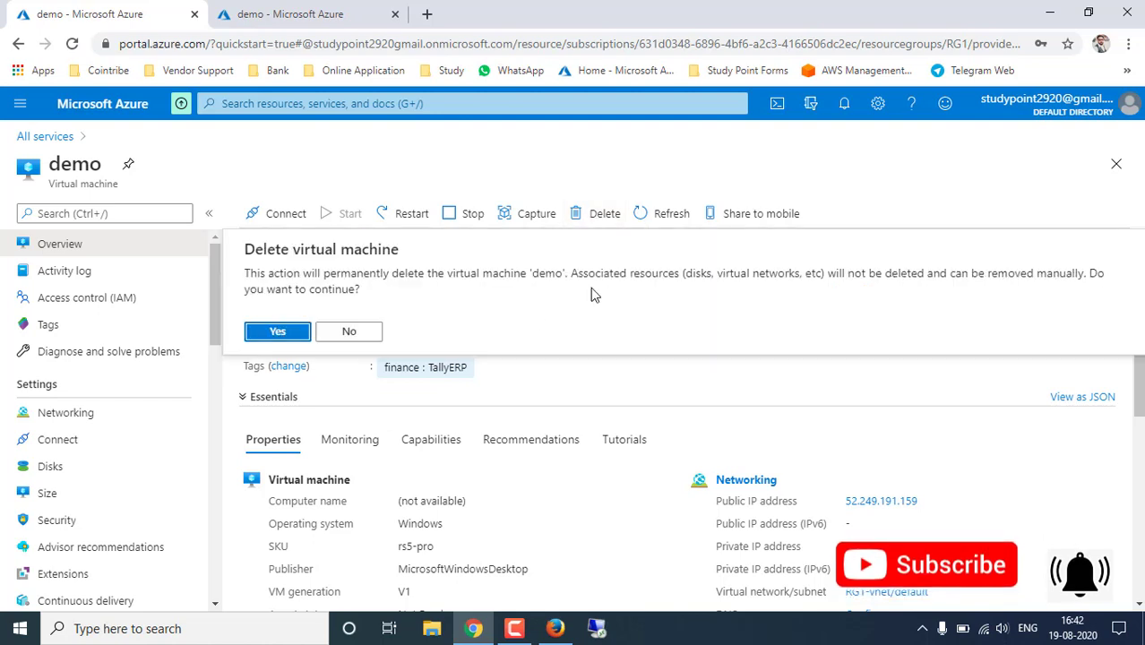
click(354, 334)
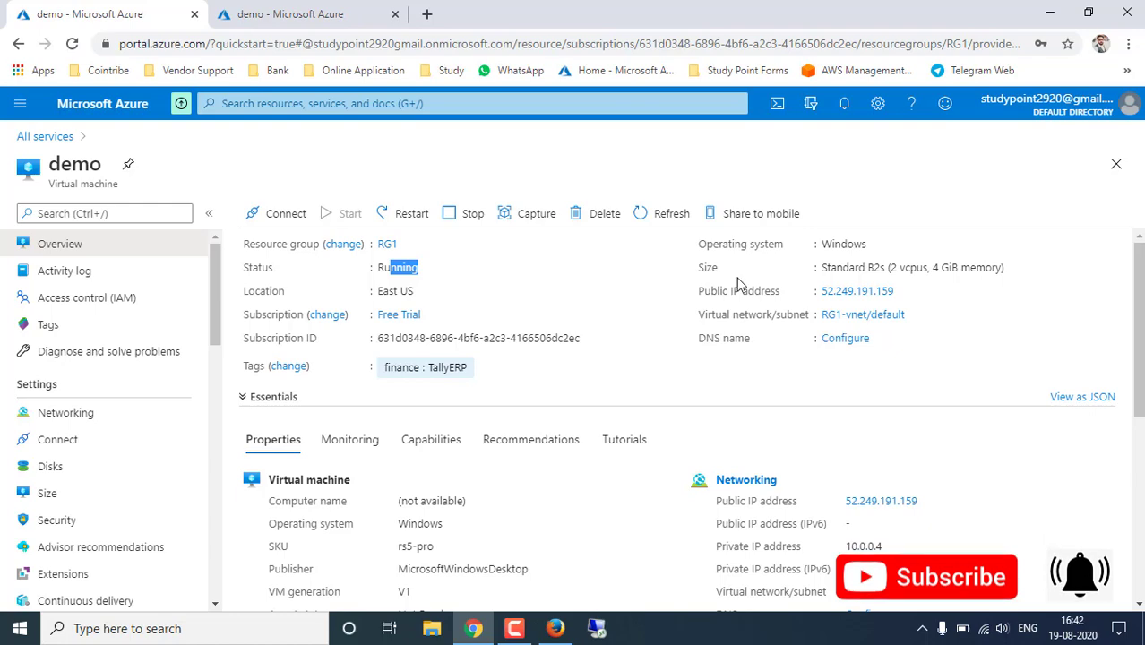
- Open resource group RG1 from Resource groups and choose Delete resource group
click(19, 106)
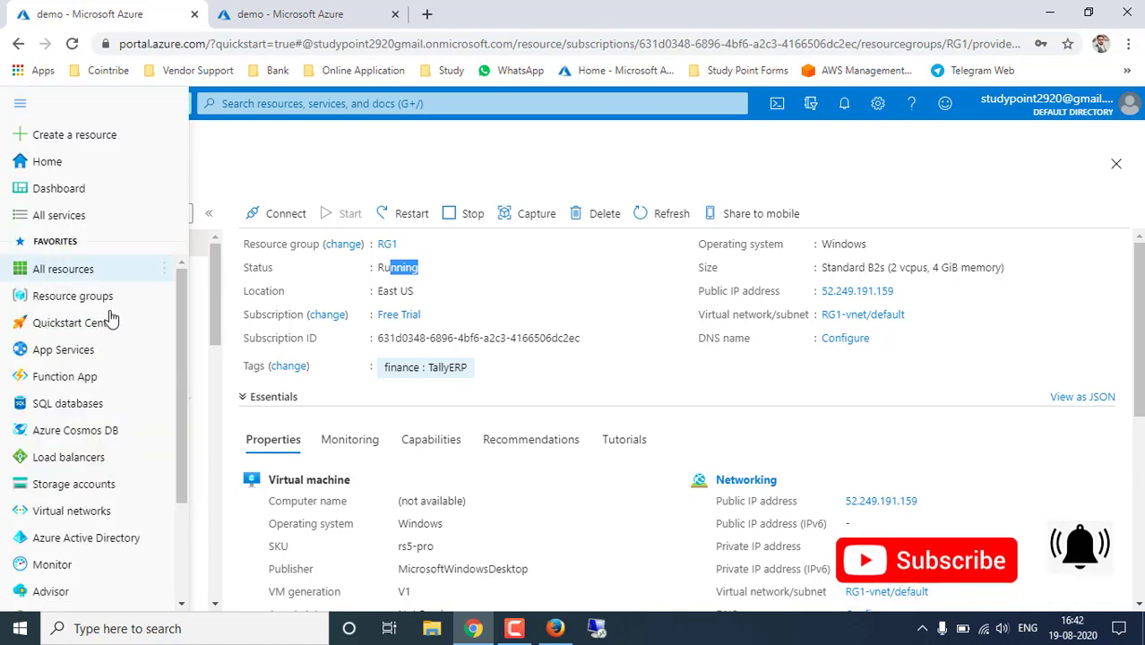
click(78, 298)
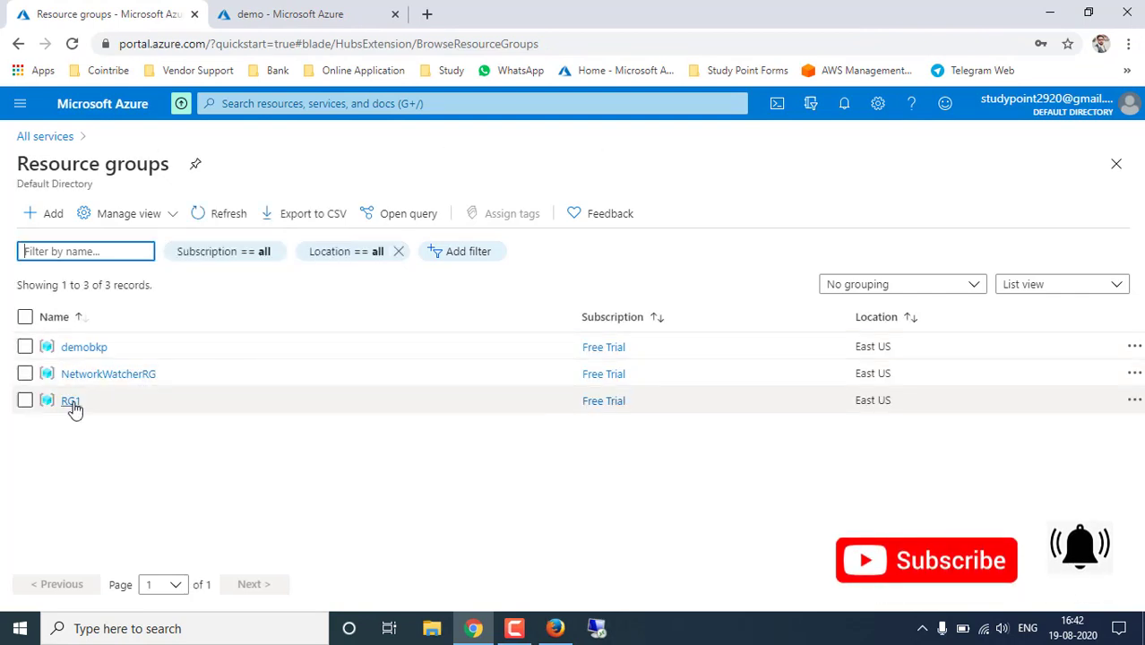
click(71, 401)
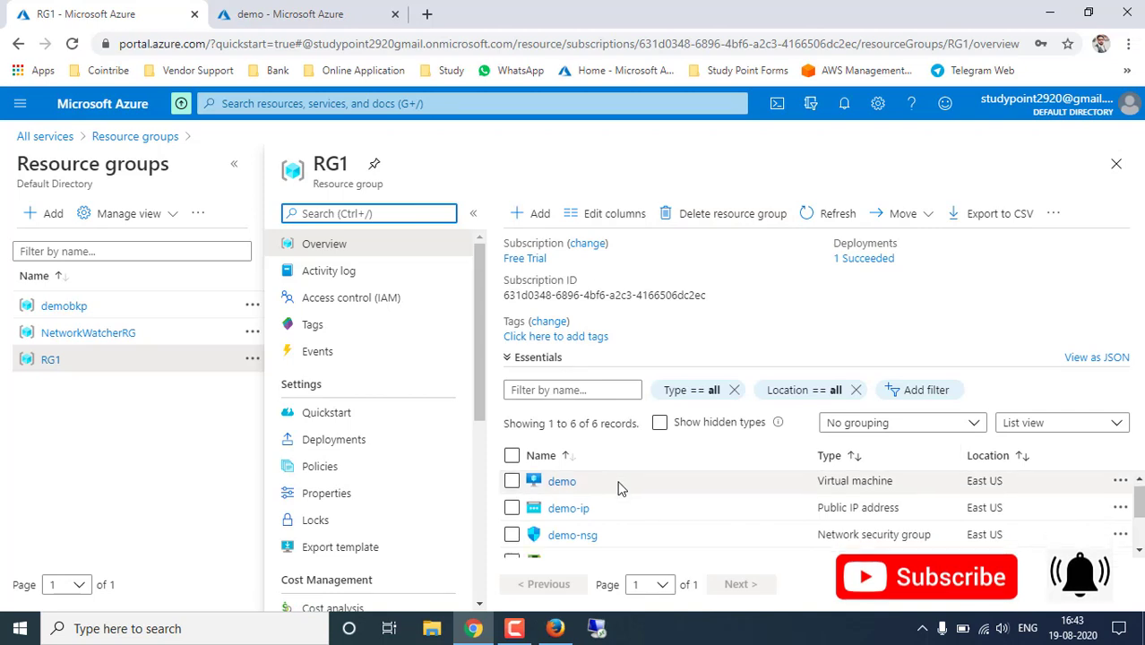
scroll(627, 498, down, 2)
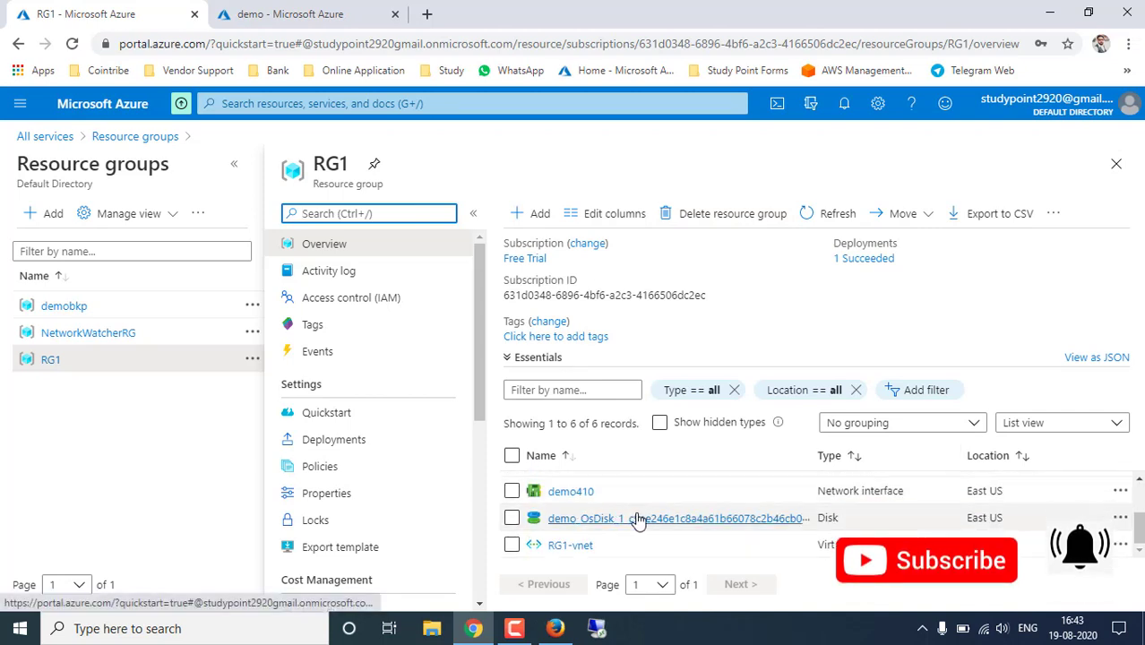
scroll(638, 520, up, 2)
scroll(637, 520, up, 1)
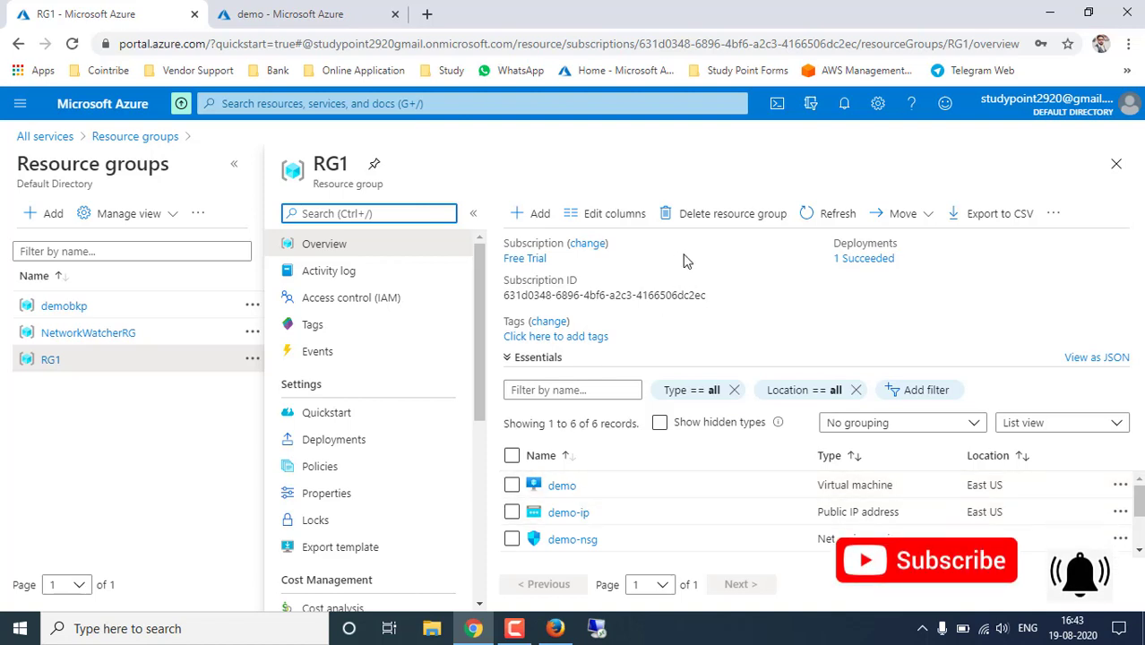
click(726, 213)
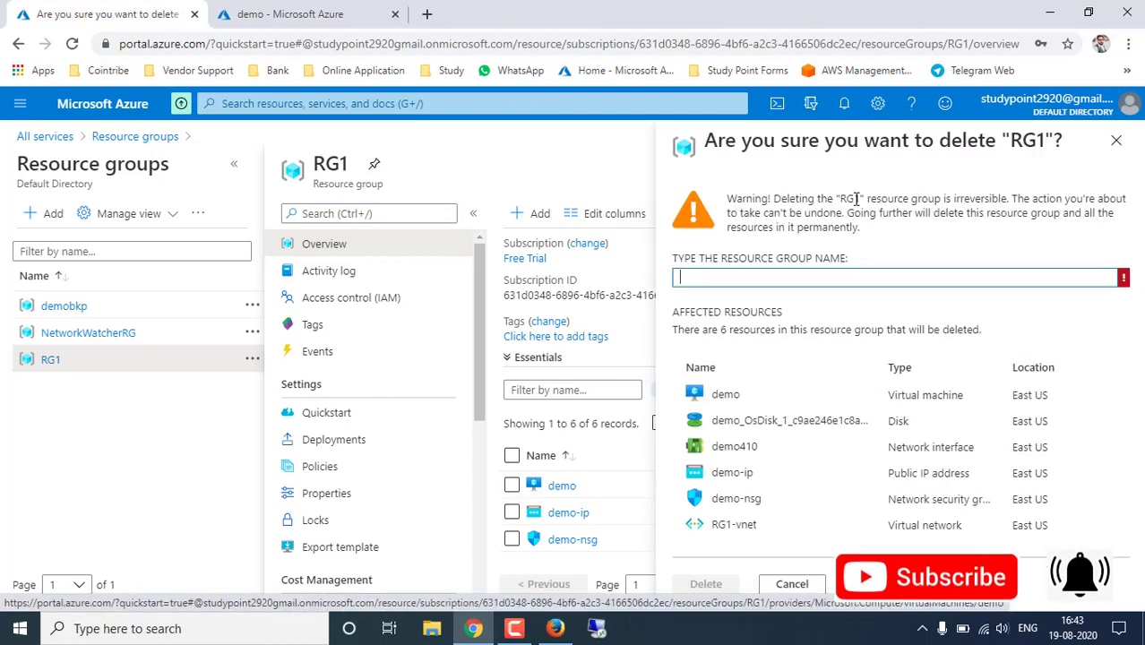
- Enter RG1 as the confirmation name and delete the group with its six resources
double_click(849, 199)
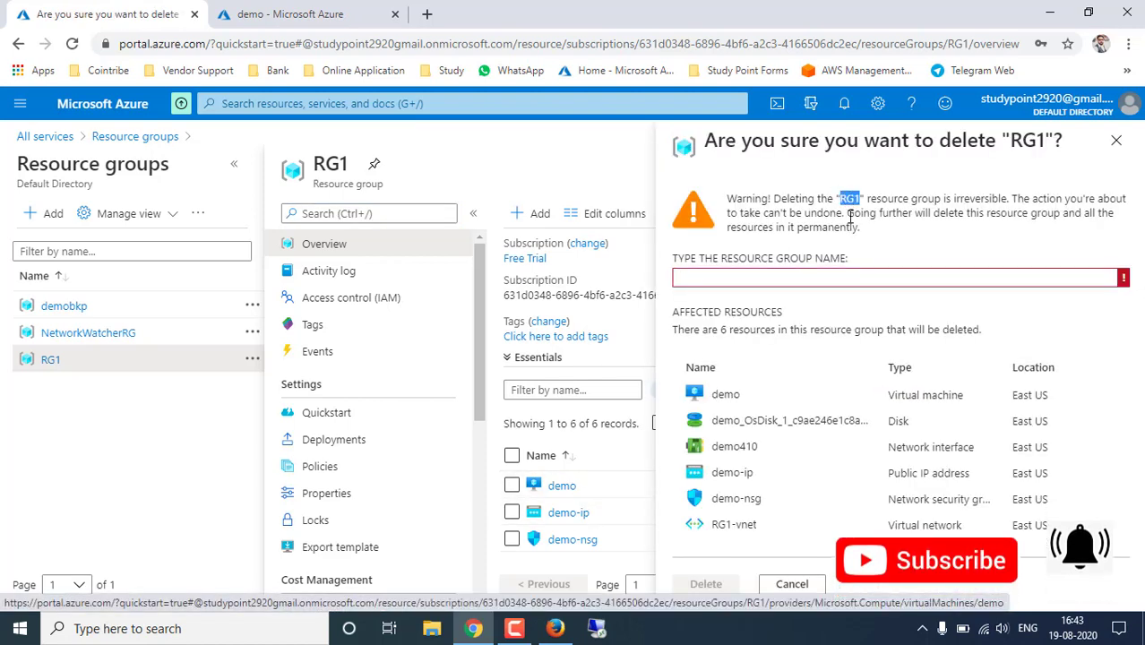
click(805, 276)
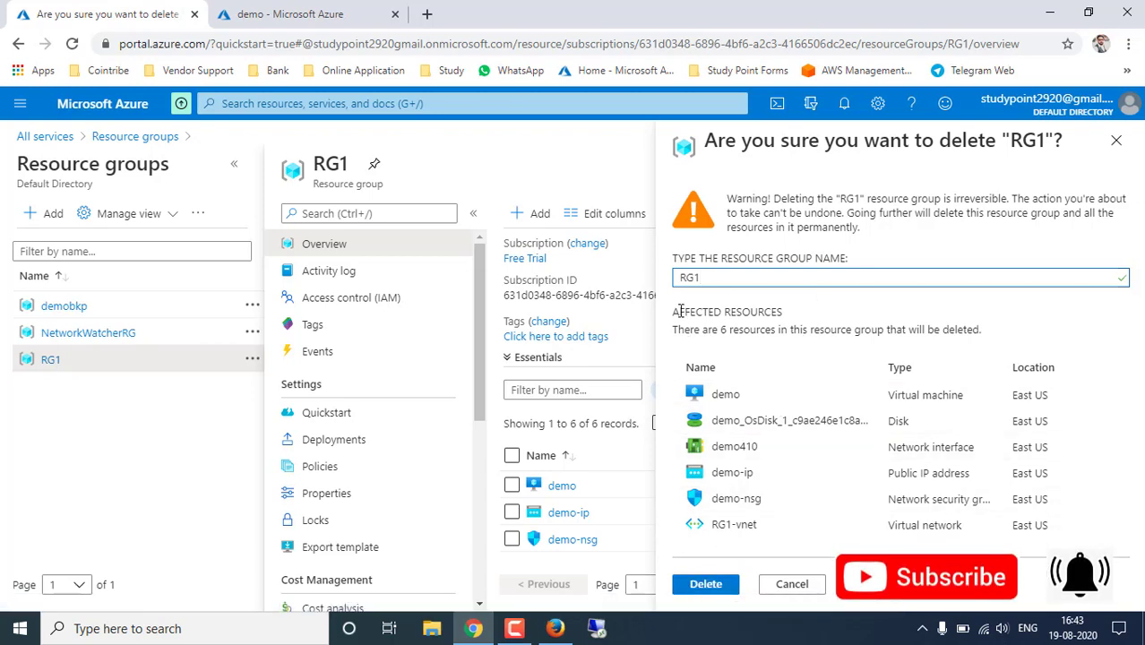
drag(681, 311, 896, 328)
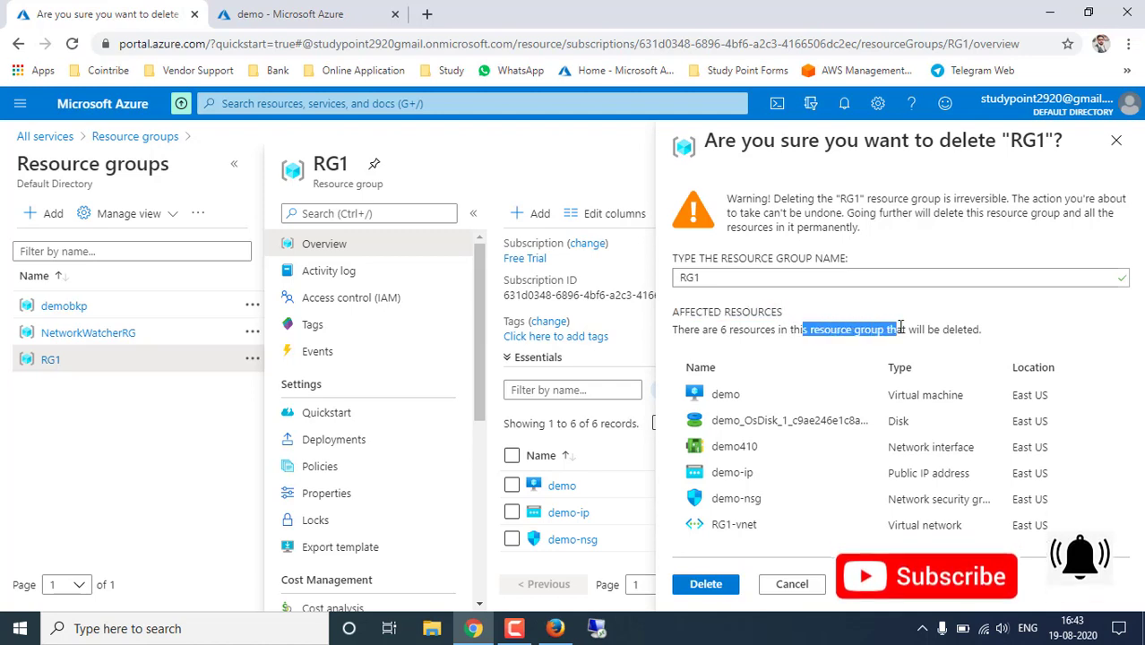
click(985, 332)
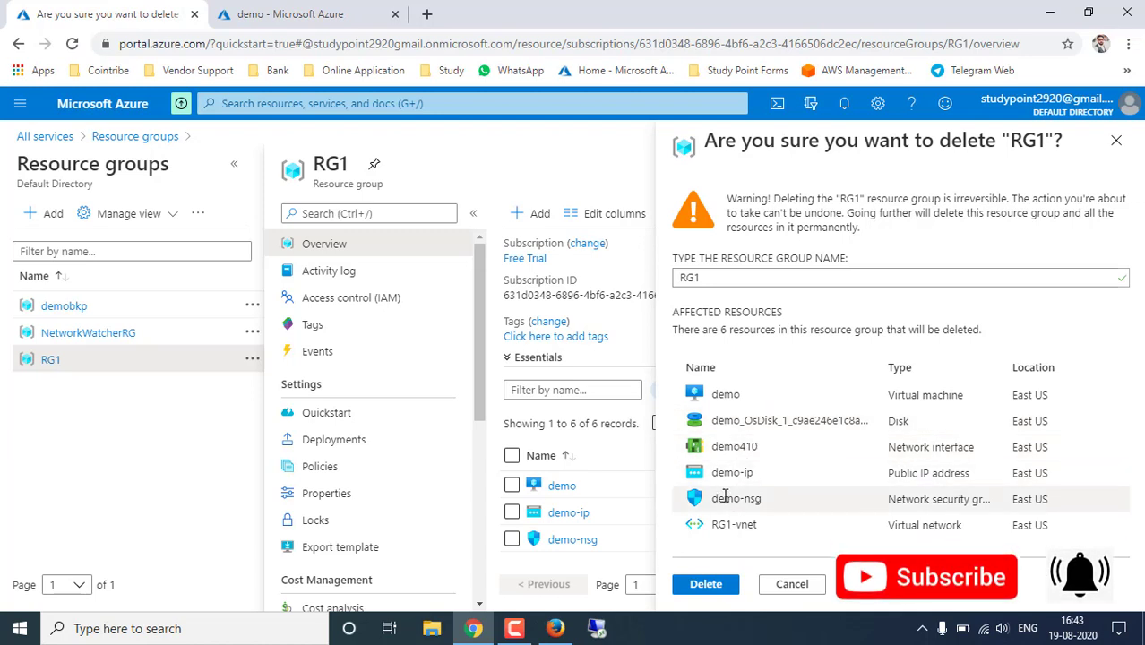
click(693, 587)
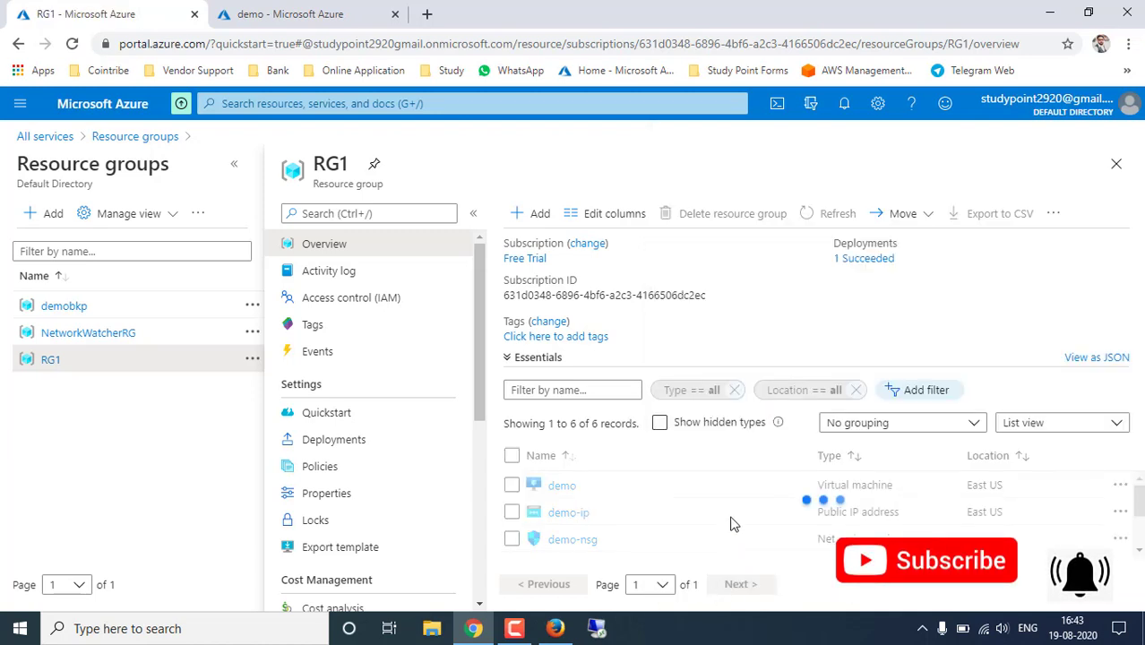